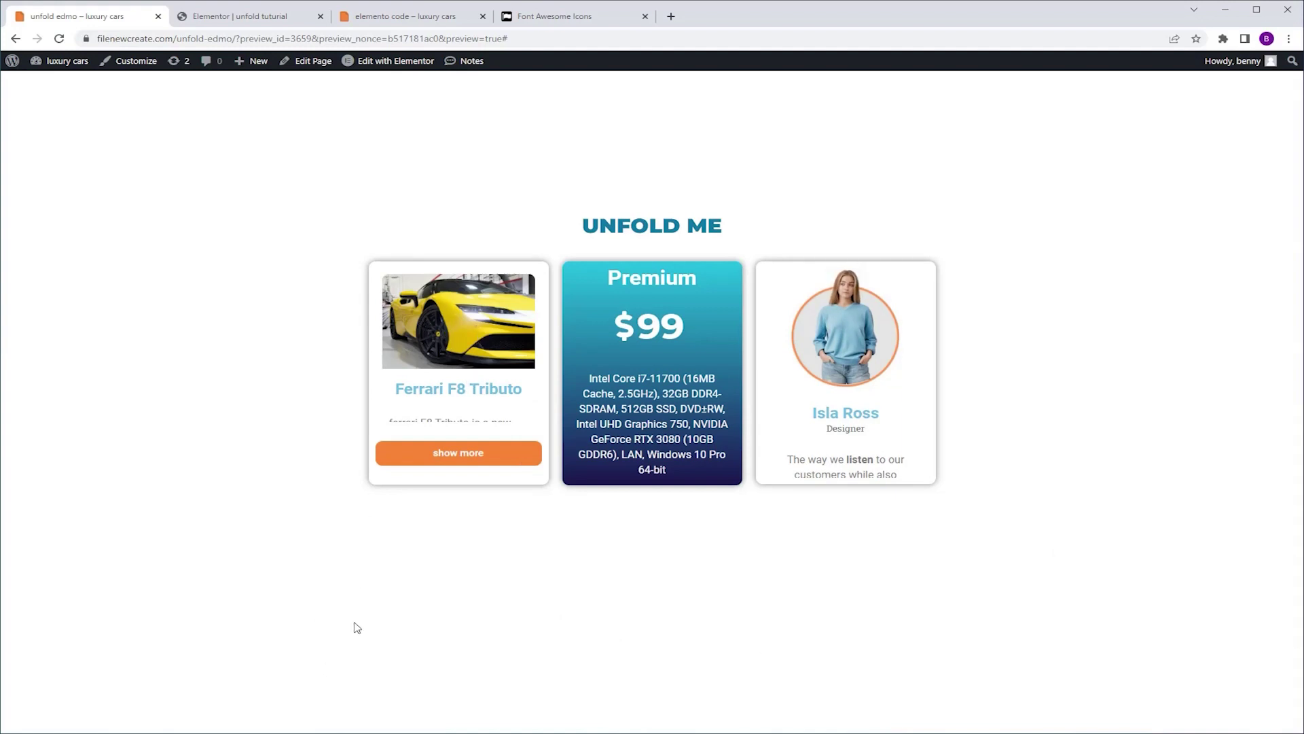
Step: Examine how the demo page's three cards unfold: the car card's show more button, the Premium pricing card and the designer card
{"action": "left_click", "coordinate": [445, 453]}
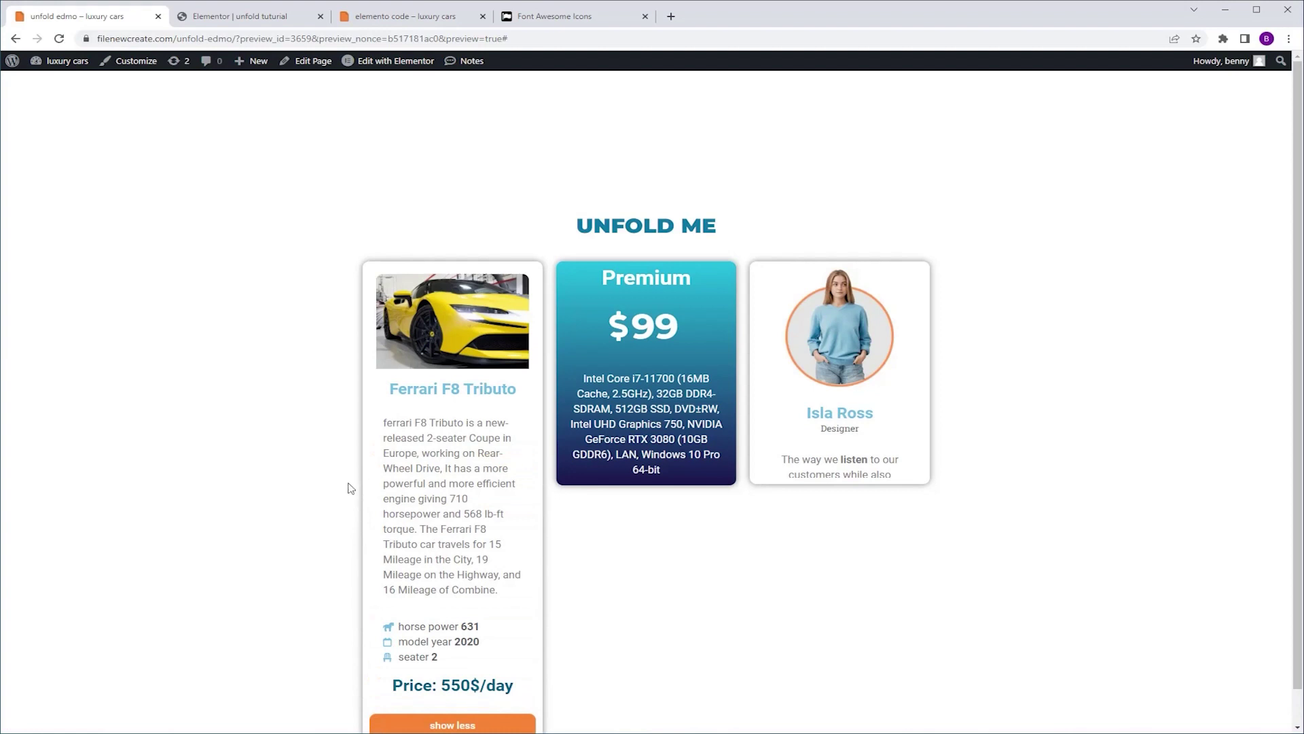
{"action": "left_click", "coordinate": [438, 725]}
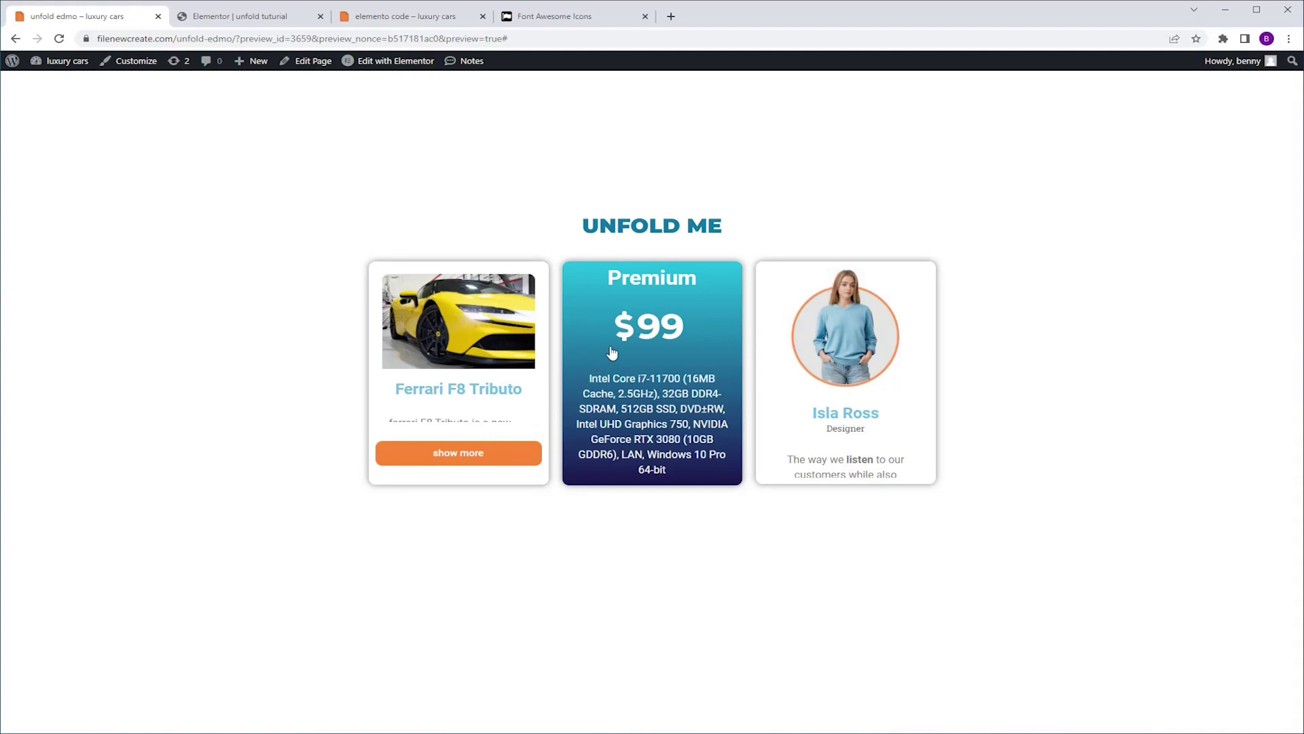
{"action": "left_click", "coordinate": [714, 305]}
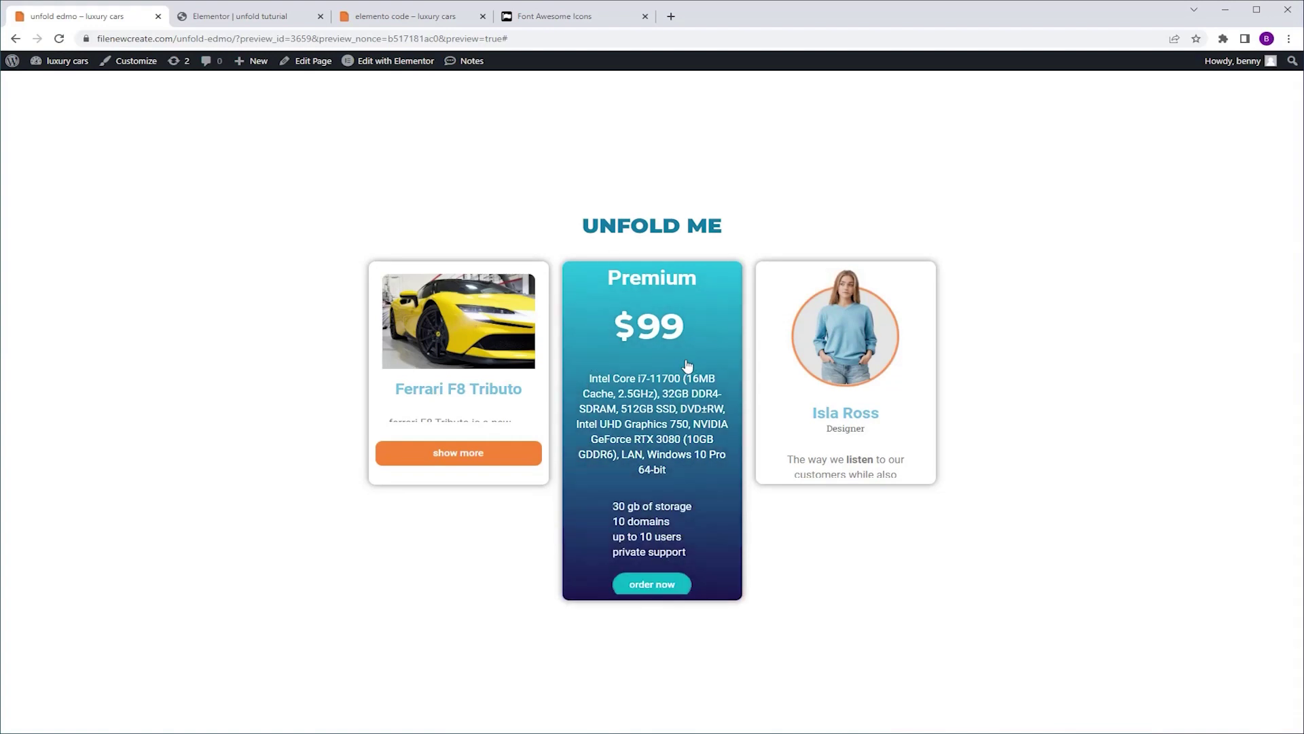
{"action": "left_click", "coordinate": [614, 380]}
{"action": "left_click", "coordinate": [595, 307]}
{"action": "left_click", "coordinate": [591, 292]}
{"action": "left_click", "coordinate": [639, 407]}
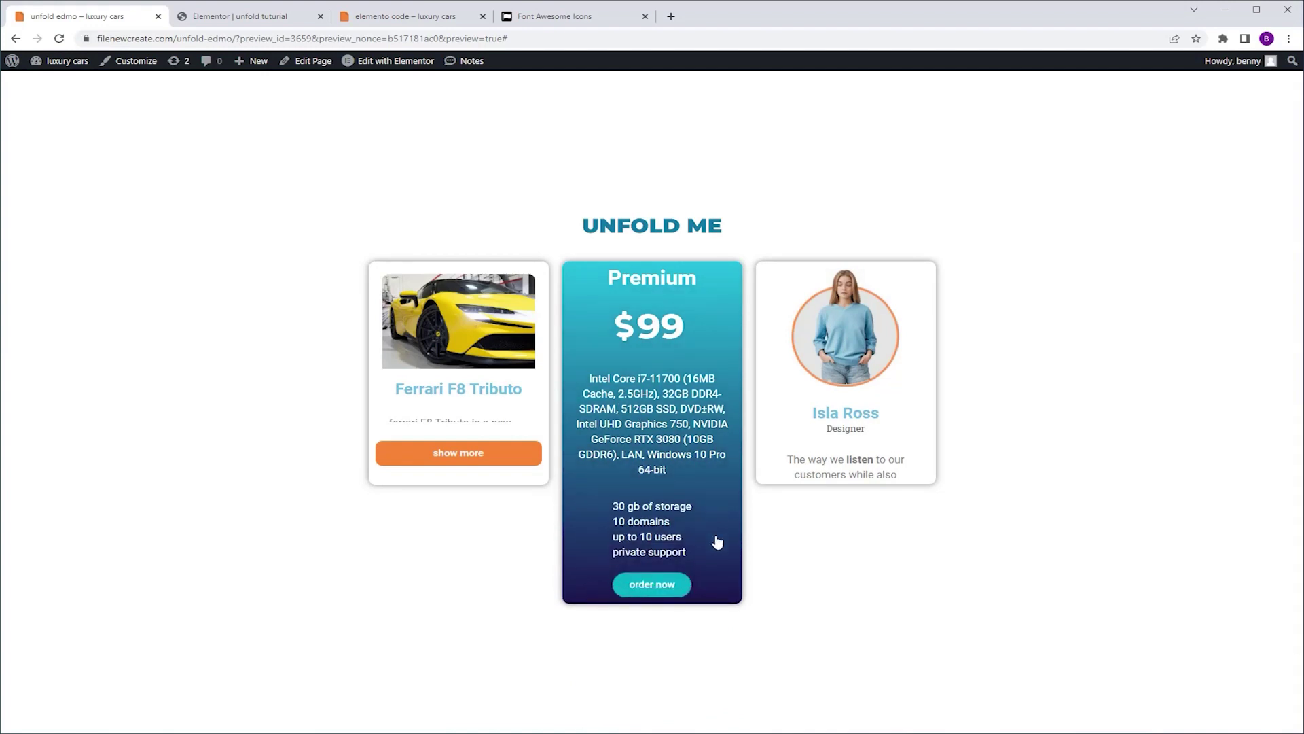
{"action": "left_click", "coordinate": [585, 474]}
{"action": "left_click", "coordinate": [585, 475]}
{"action": "left_click", "coordinate": [586, 584]}
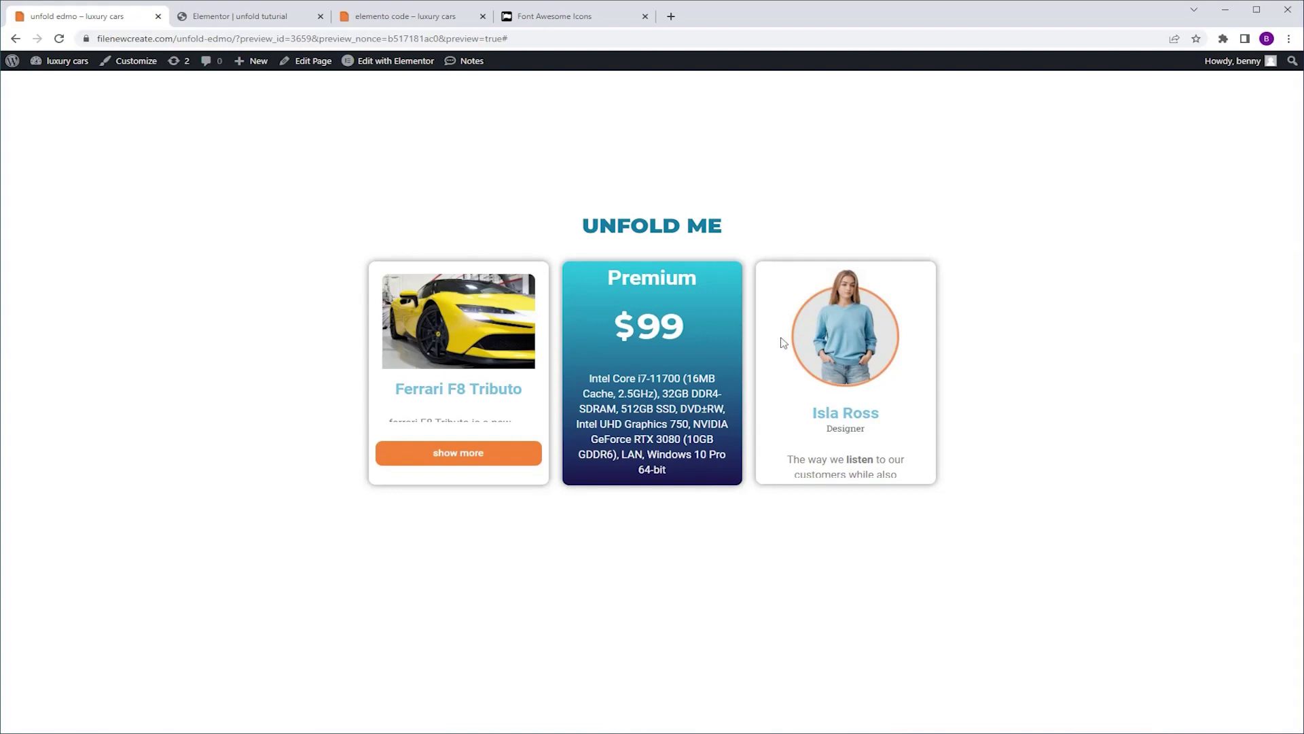
{"action": "mouse_move", "coordinate": [823, 321]}
Step: In the Elementor editor, add a row container to the page and set its justify content to Center
{"action": "left_click", "coordinate": [281, 16]}
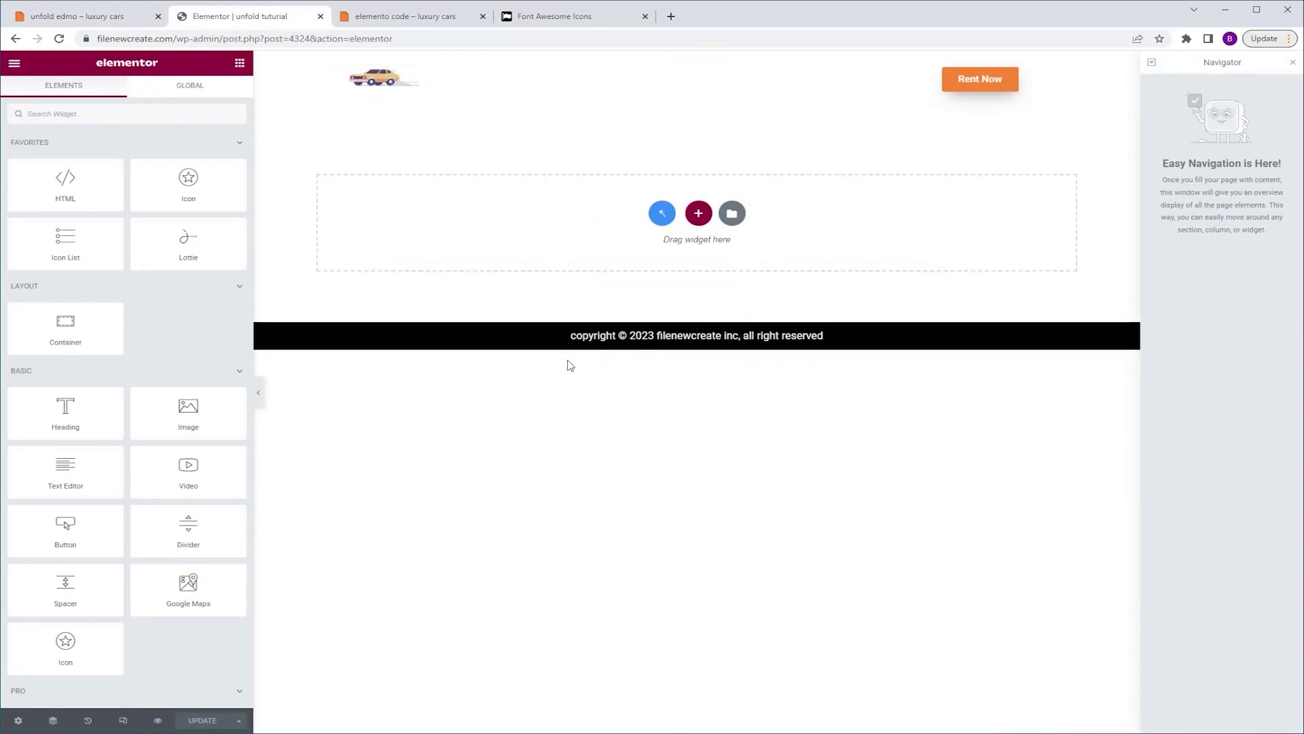
{"action": "left_click", "coordinate": [699, 212]}
{"action": "left_click", "coordinate": [581, 242]}
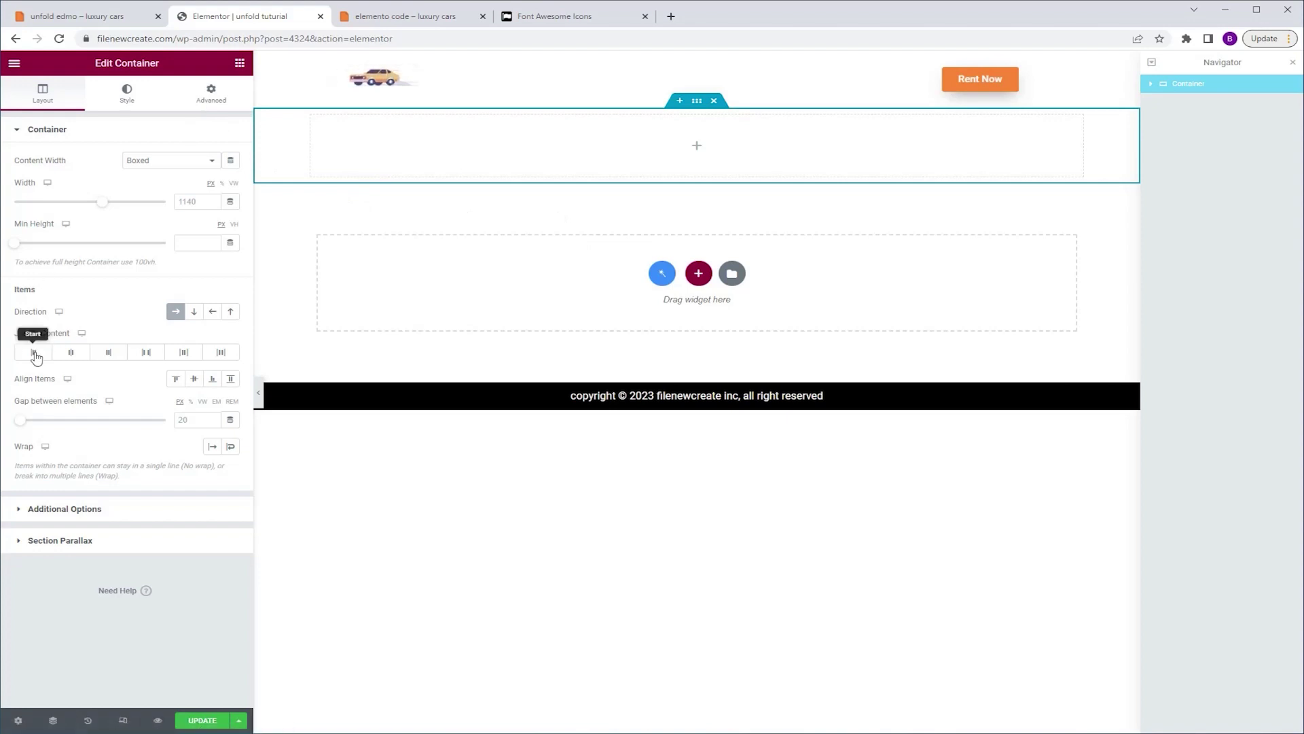
{"action": "left_click", "coordinate": [70, 352]}
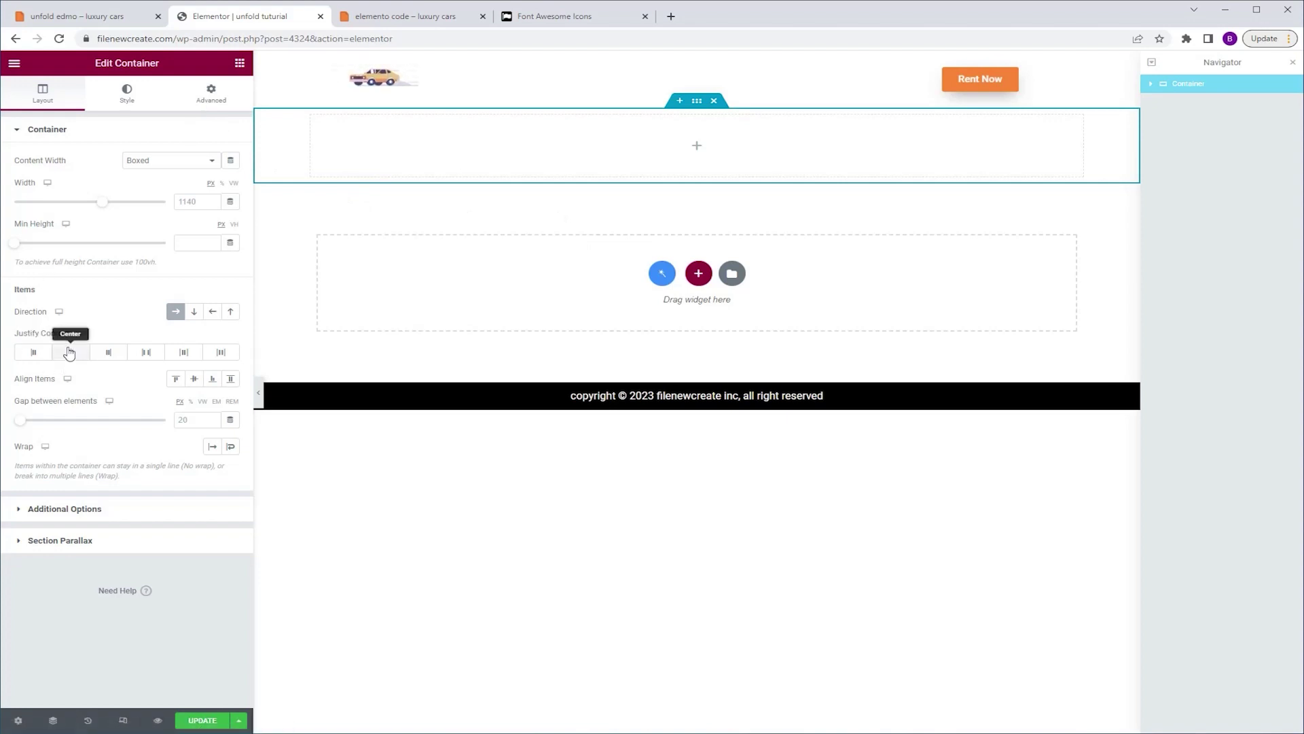
Step: Nest a new container inside the main container and rename it "button trigger"
{"action": "left_click", "coordinate": [240, 63]}
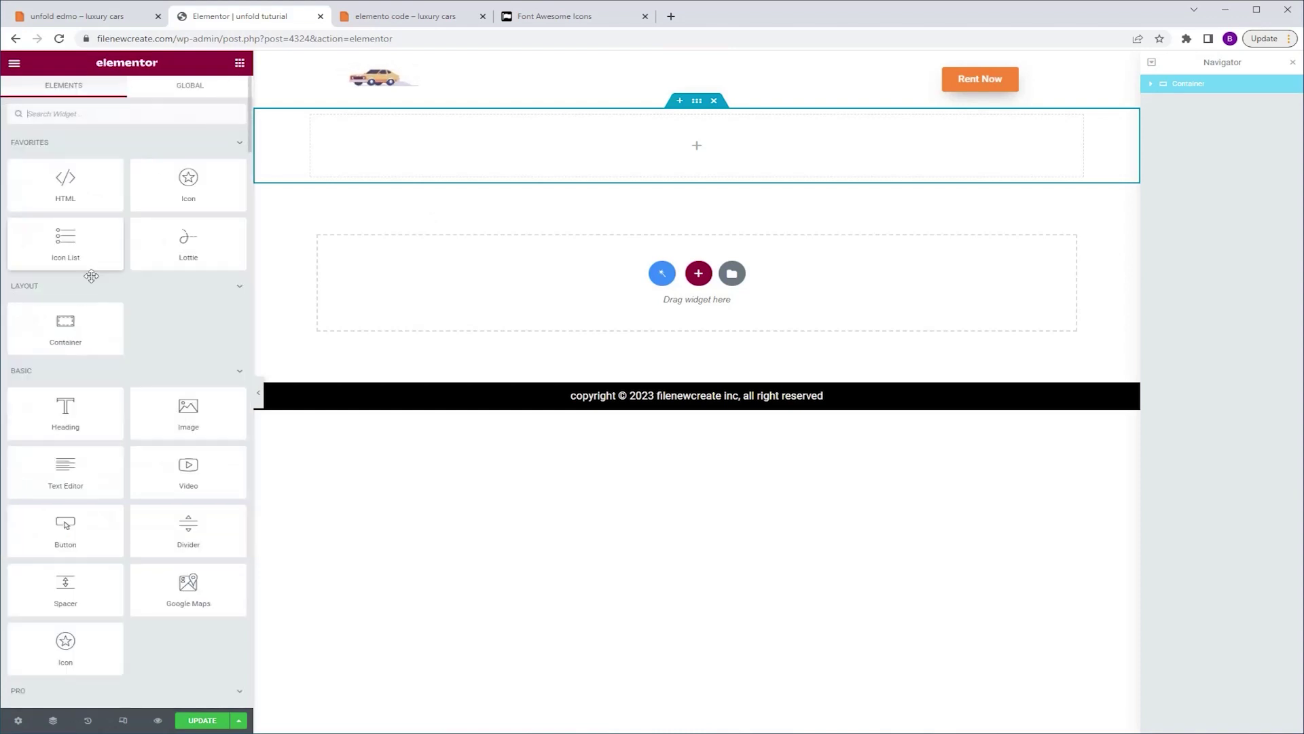
{"action": "left_click_drag", "start_coordinate": [71, 325], "coordinate": [716, 146]}
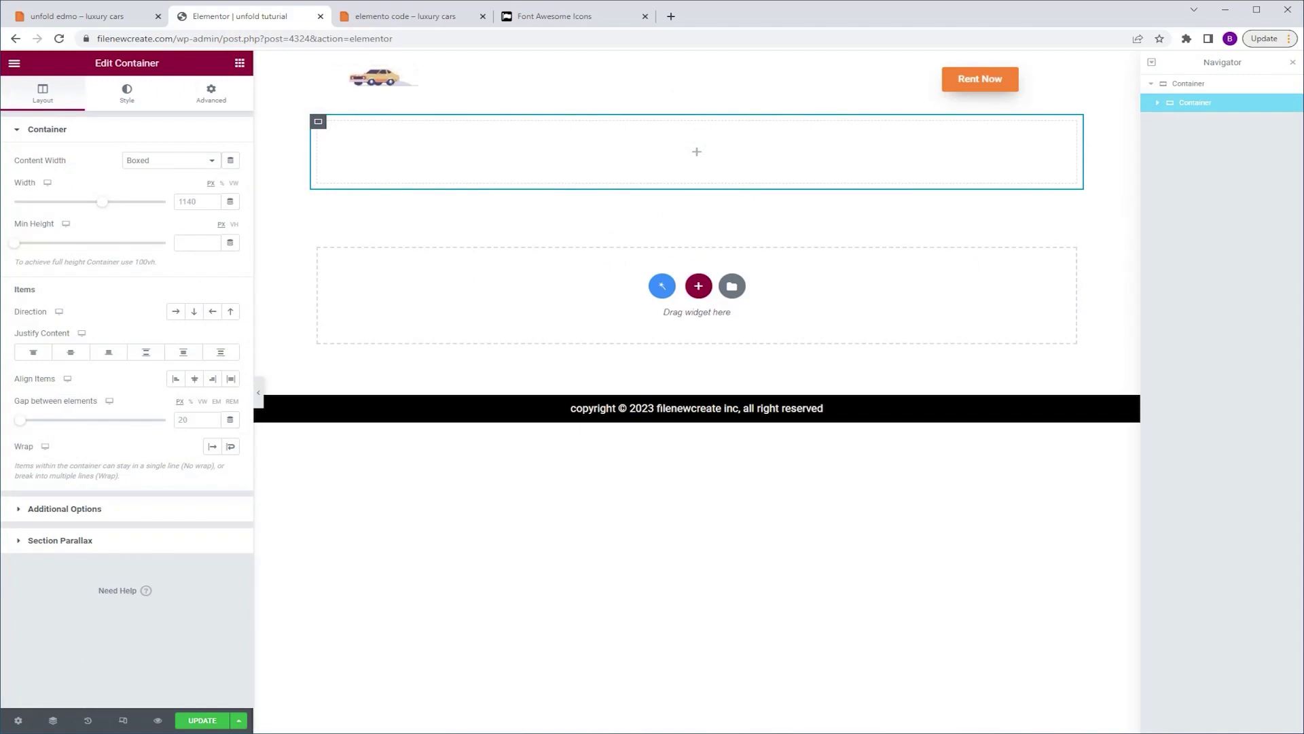
{"action": "double_click", "coordinate": [1193, 103]}
{"action": "type", "text": "button trigger"}
Step: Set the button trigger container's content width to Full Width and its width to 25%
{"action": "left_click", "coordinate": [151, 165]}
{"action": "left_click", "coordinate": [148, 183]}
{"action": "left_click", "coordinate": [193, 202]}
{"action": "type", "text": "25"}
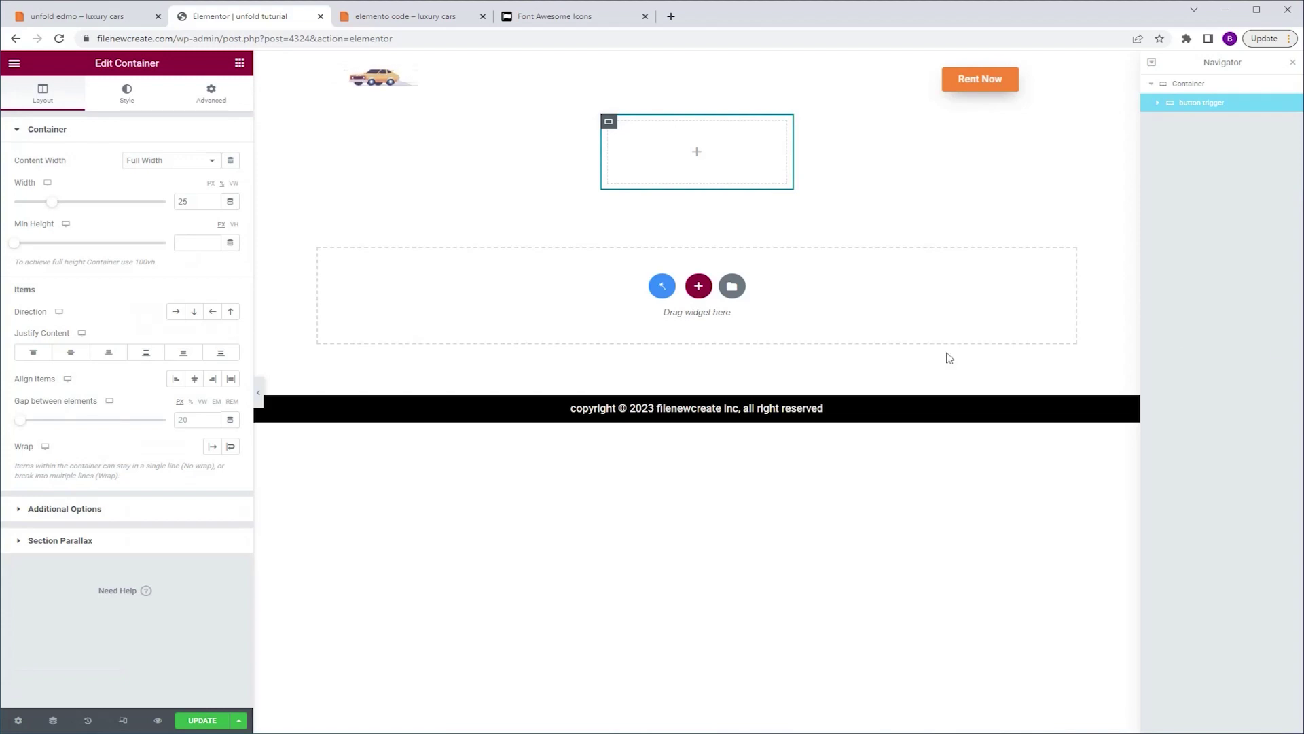
Step: Nest a container inside the button trigger container and rename it "unfold content"
{"action": "left_click", "coordinate": [239, 63]}
{"action": "left_click_drag", "start_coordinate": [55, 324], "coordinate": [710, 164]}
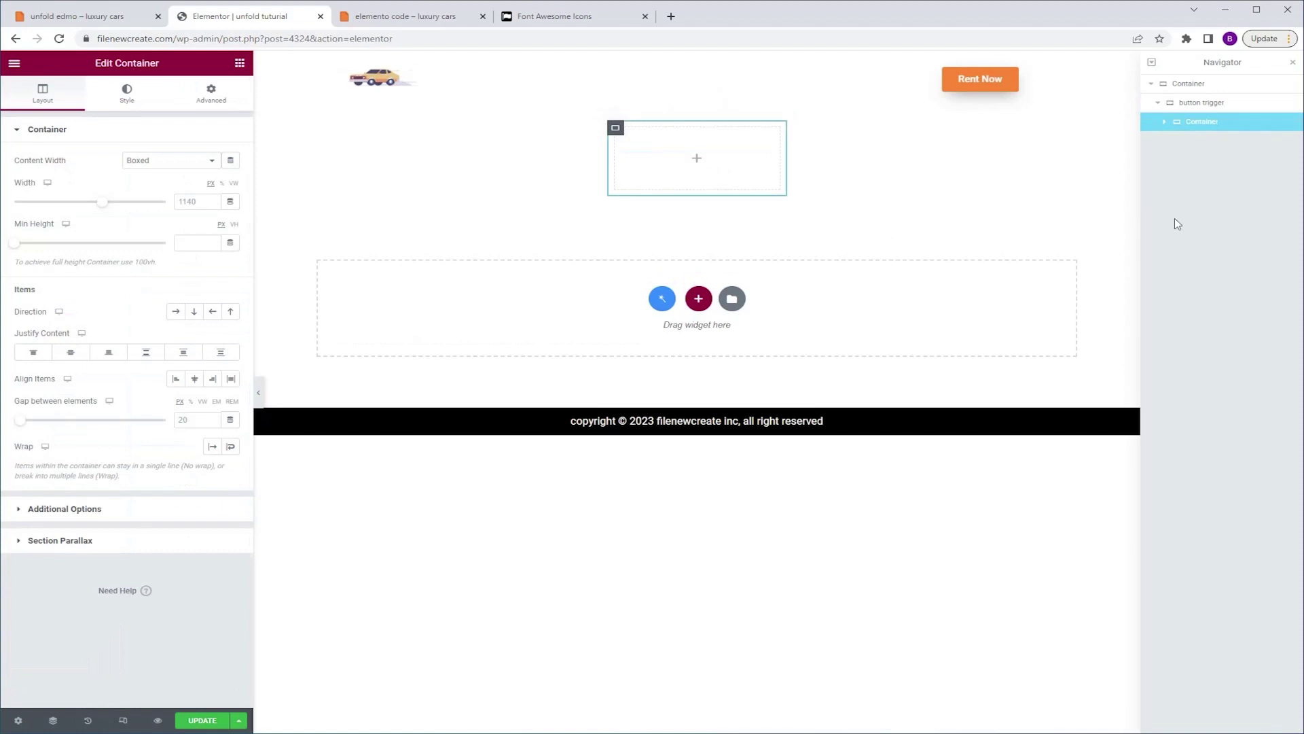
{"action": "double_click", "coordinate": [1201, 124]}
{"action": "type", "text": "unfold content"}
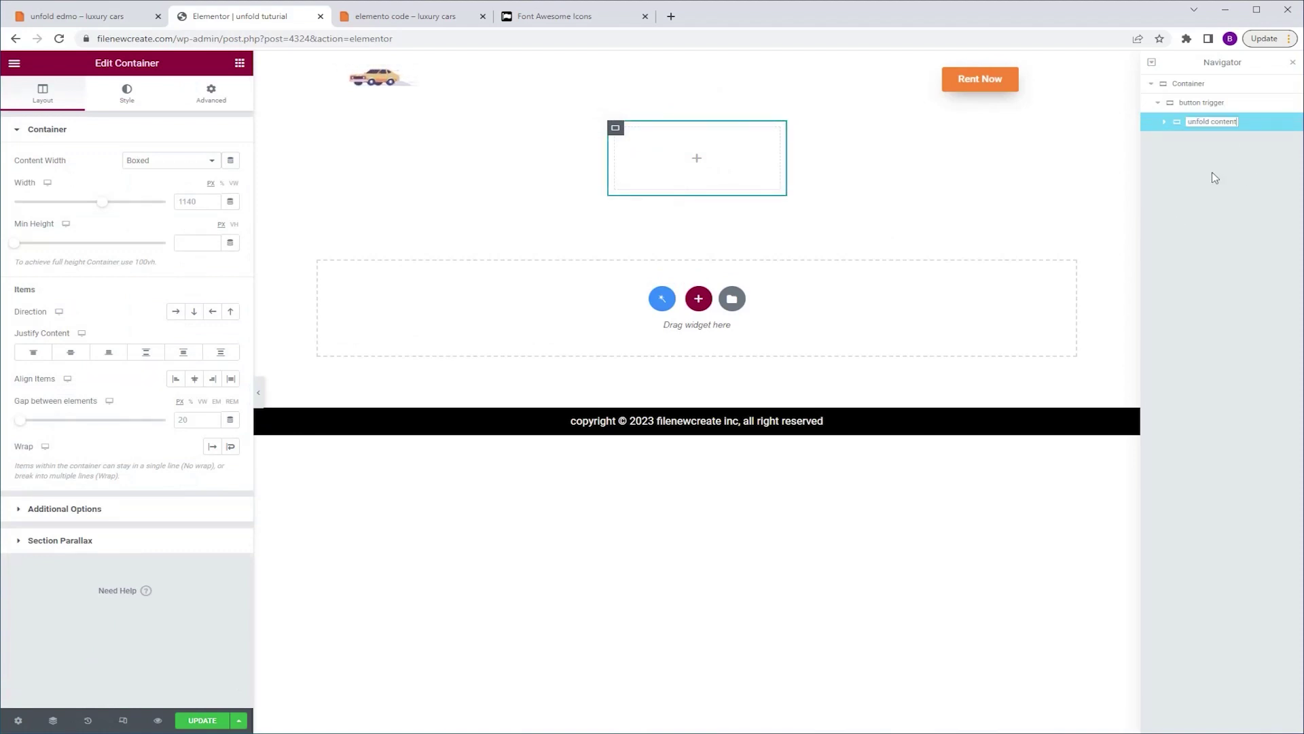
{"action": "key", "text": "Return"}
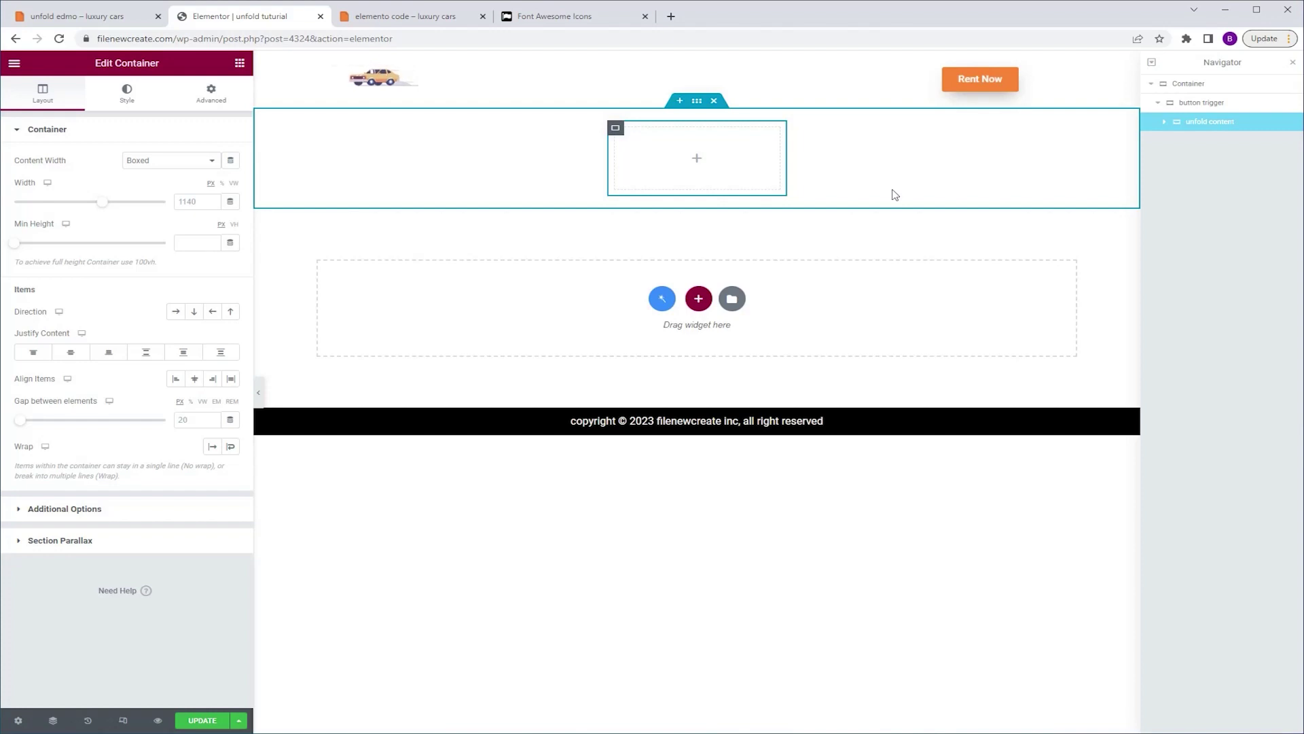
Step: Add an Image widget inside the unfold content container and a Heading widget below the image
{"action": "left_click", "coordinate": [241, 65]}
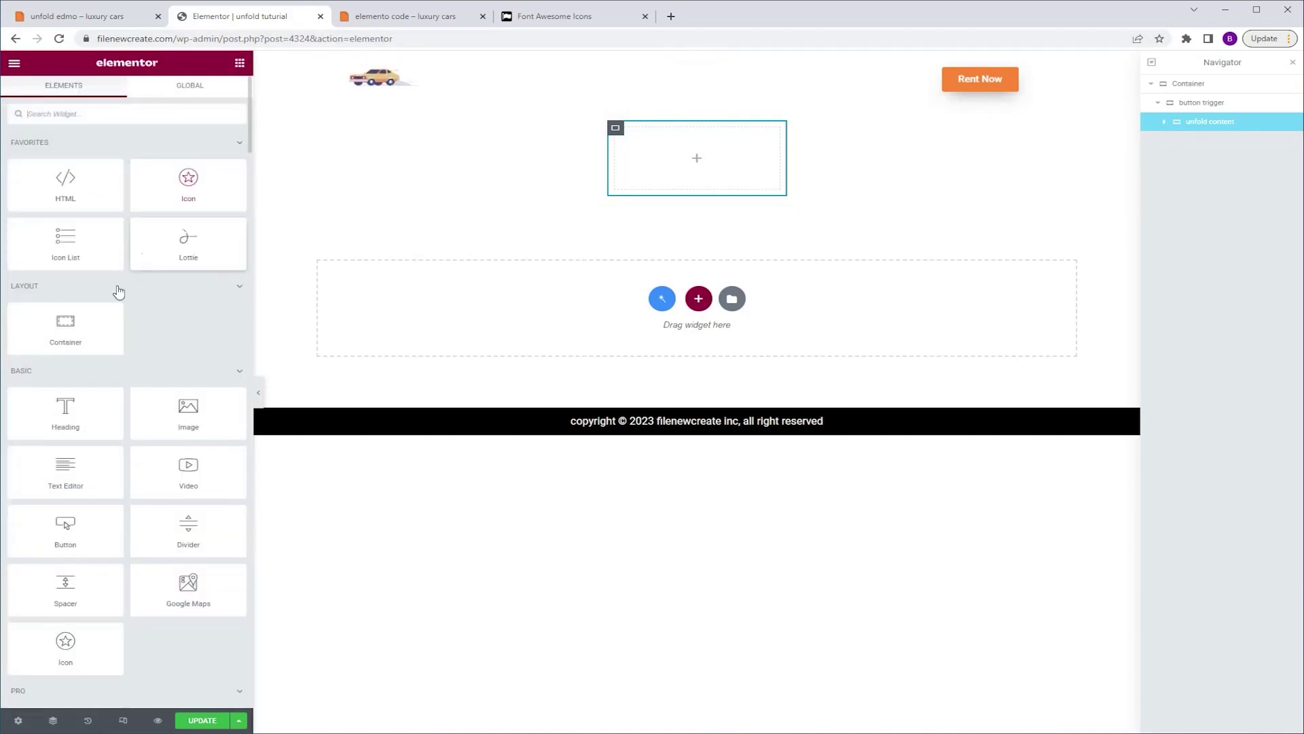
{"action": "left_click_drag", "start_coordinate": [154, 413], "coordinate": [698, 163]}
{"action": "left_click", "coordinate": [240, 63]}
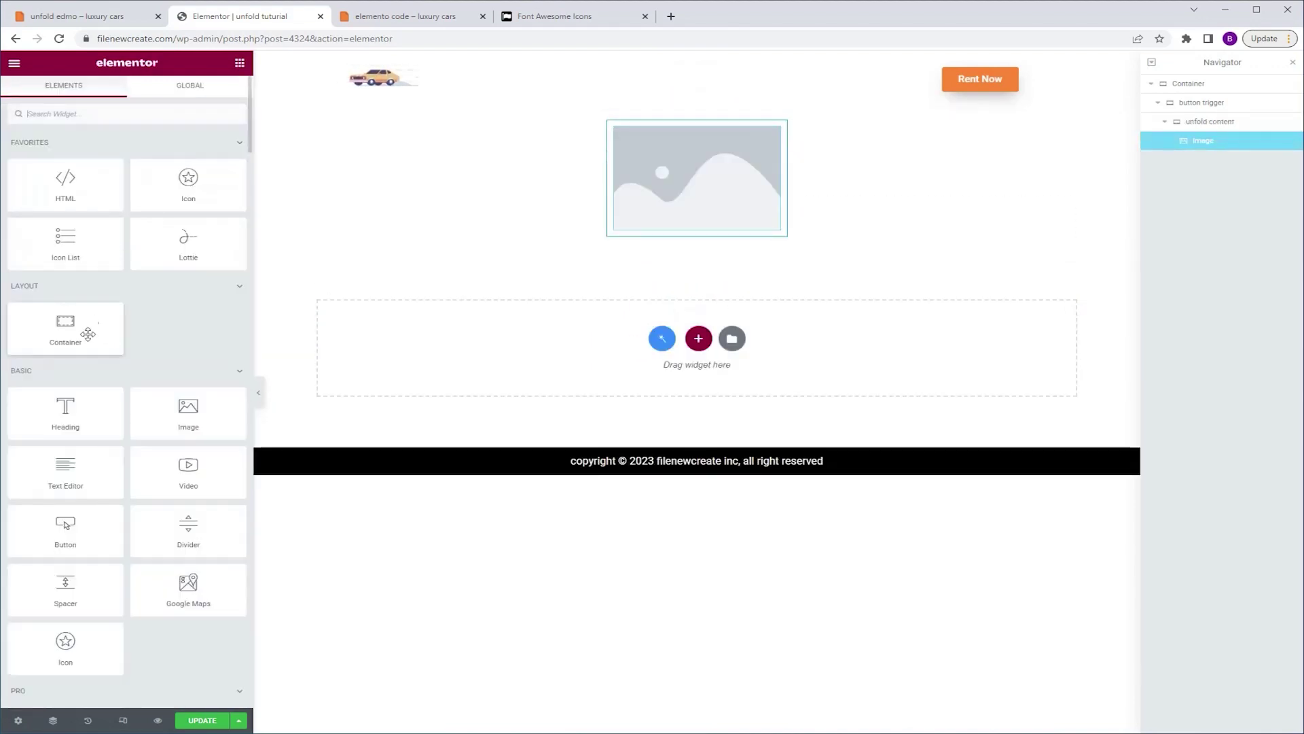
{"action": "left_click_drag", "start_coordinate": [79, 416], "coordinate": [660, 232]}
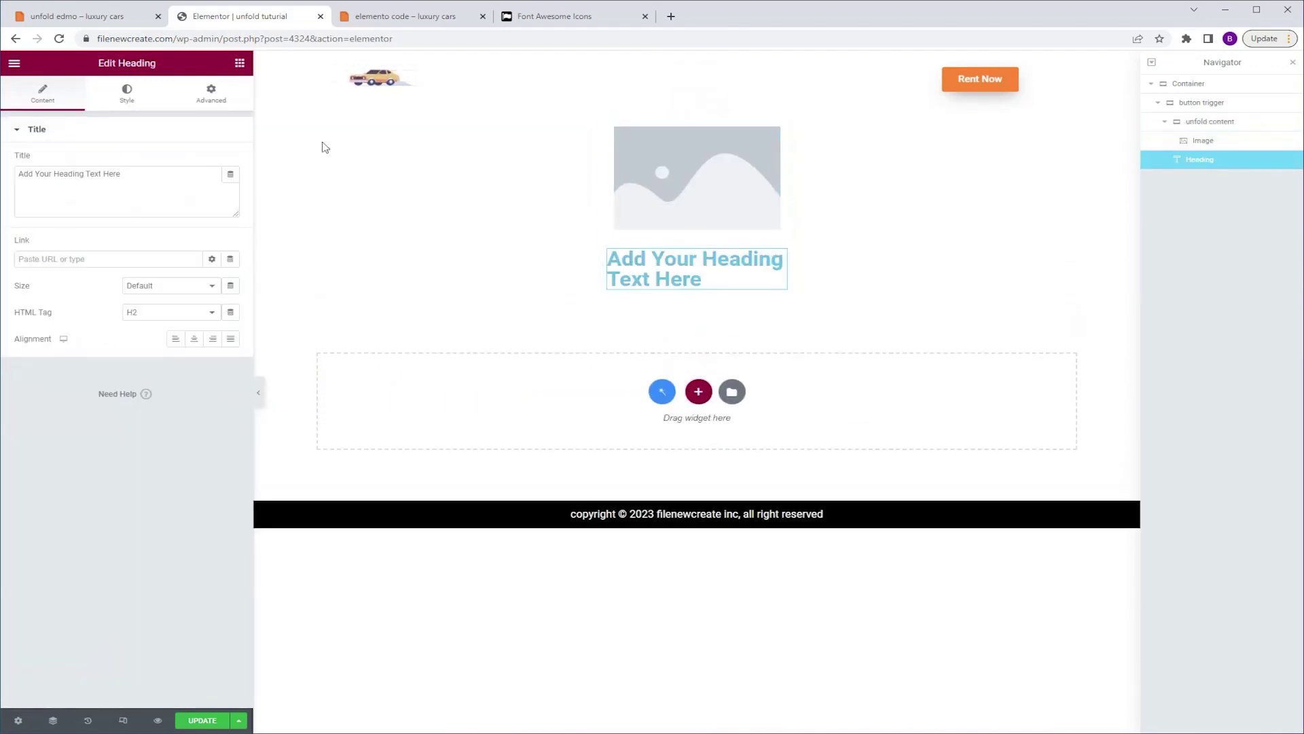
Step: Add another container below the heading and rename it "hidden content"
{"action": "left_click", "coordinate": [241, 63]}
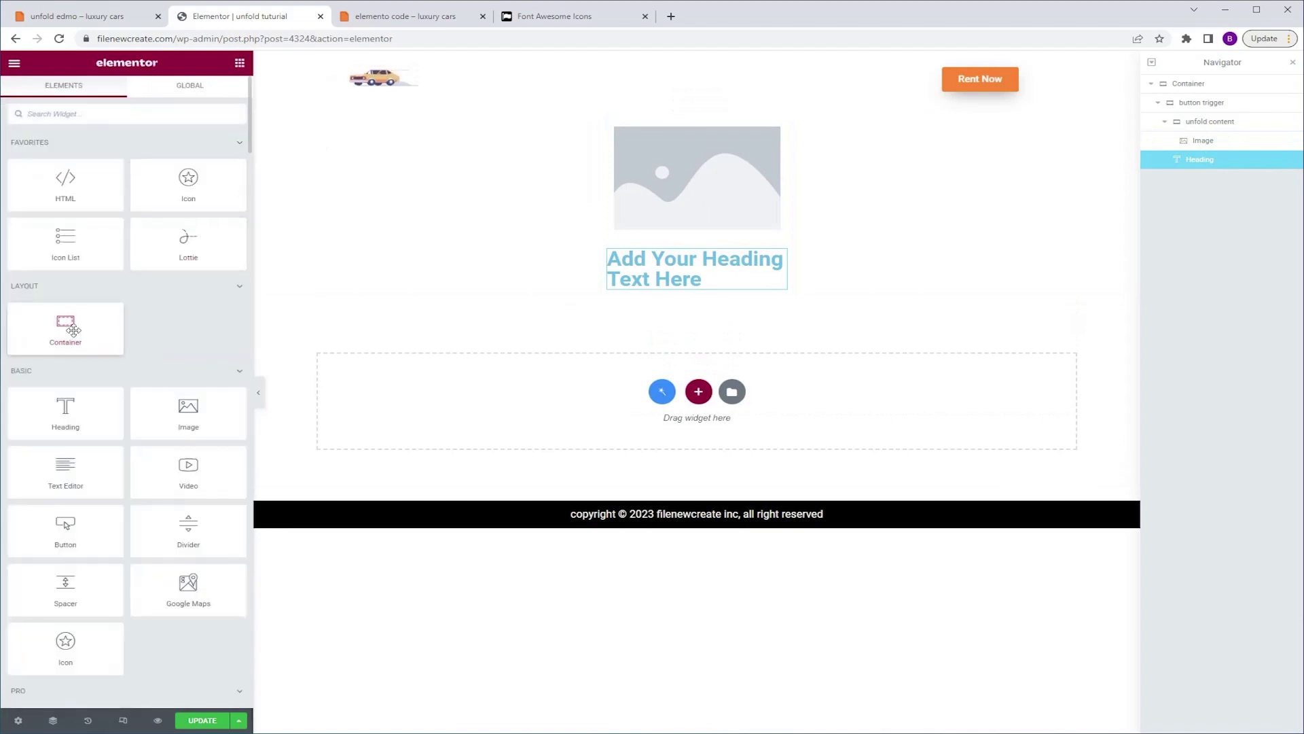
{"action": "left_click_drag", "start_coordinate": [68, 328], "coordinate": [704, 296]}
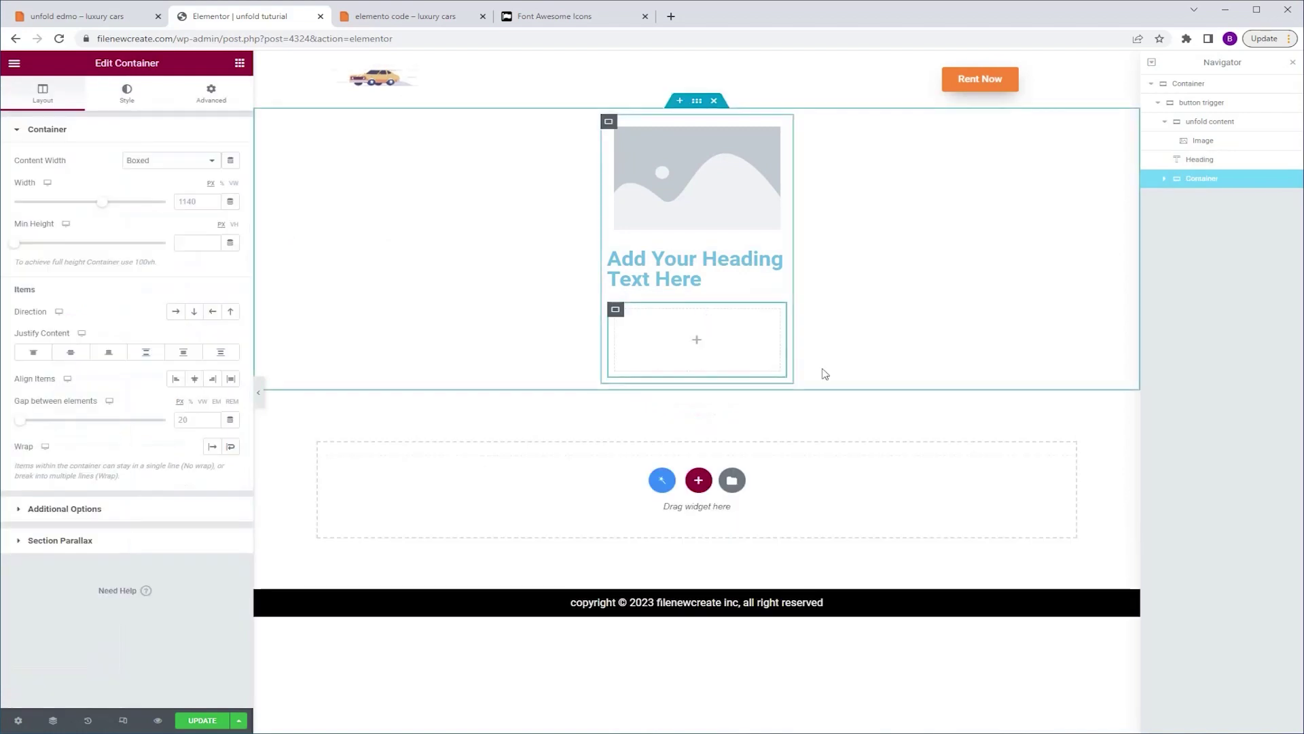
{"action": "double_click", "coordinate": [1199, 185]}
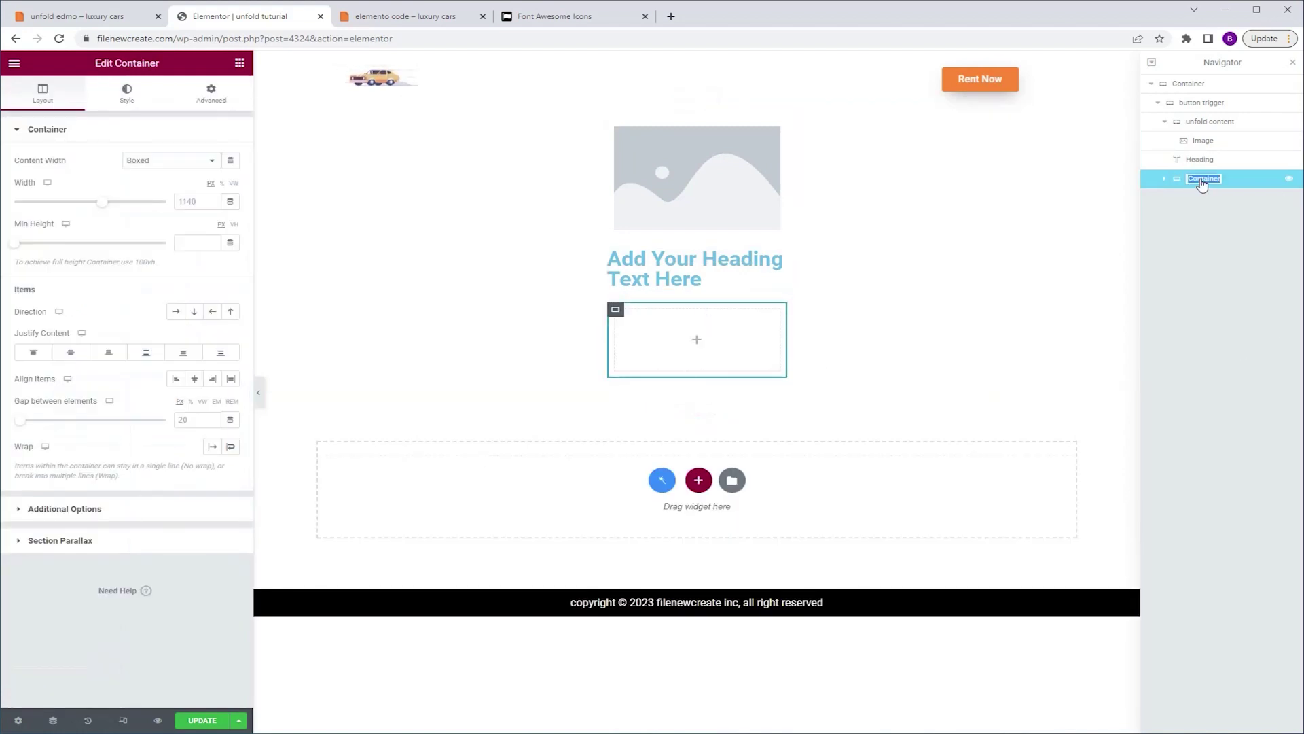
{"action": "type", "text": "N"}
Step: Fill the hidden content container with a Text Editor, an Icon List and a Heading widget, in that order
{"action": "left_click", "coordinate": [651, 365]}
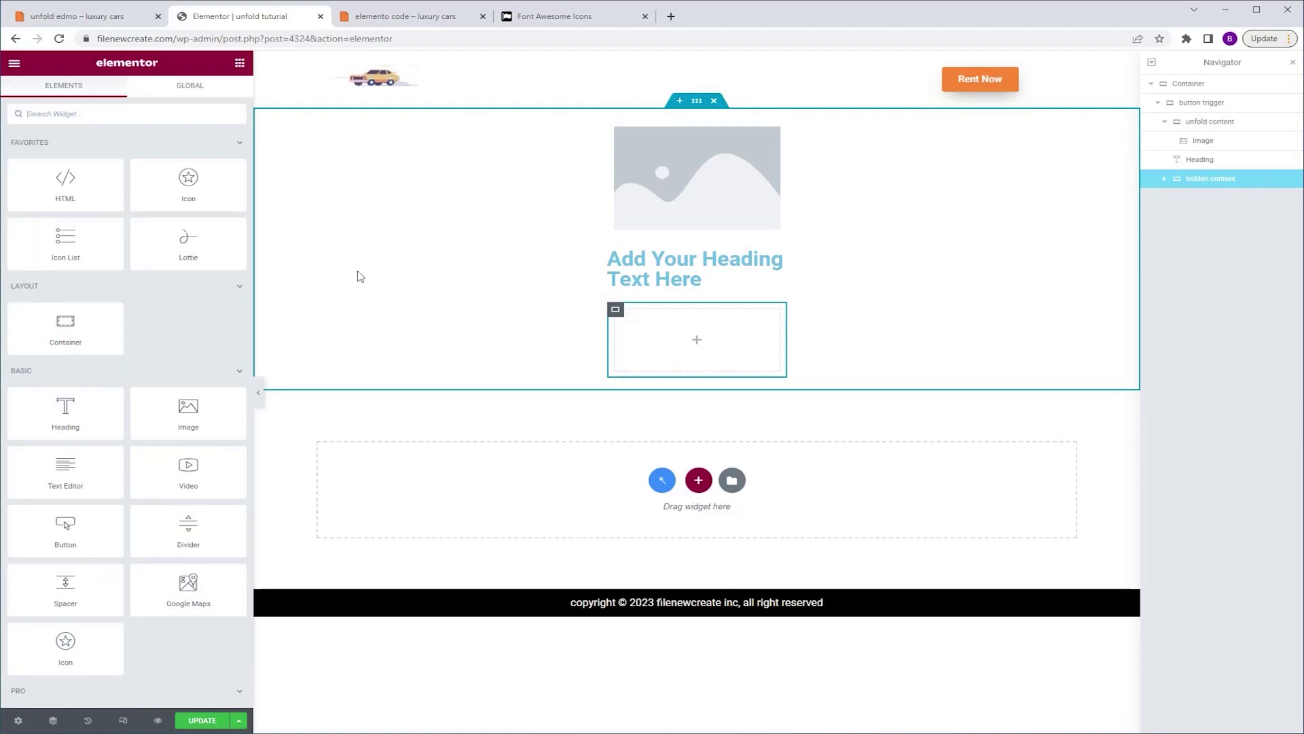
{"action": "left_click_drag", "start_coordinate": [61, 466], "coordinate": [678, 358]}
{"action": "left_click", "coordinate": [240, 62]}
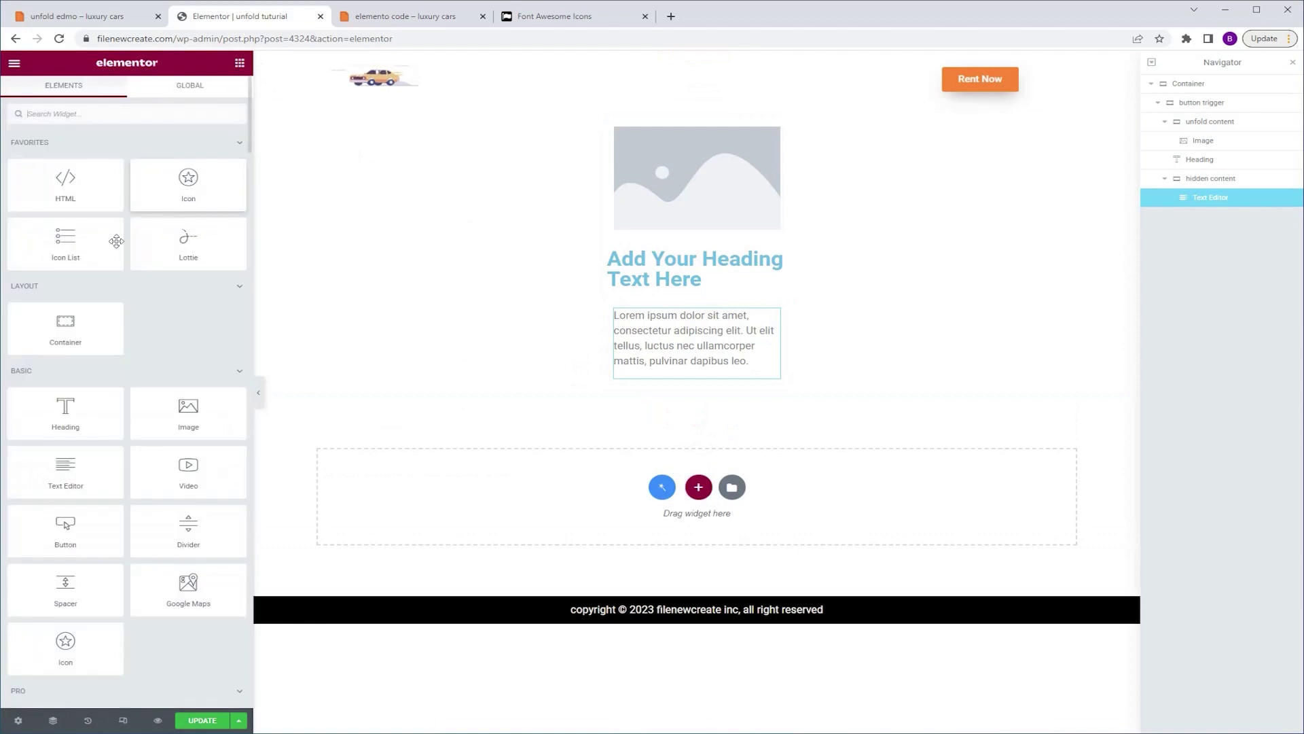
{"action": "left_click_drag", "start_coordinate": [62, 242], "coordinate": [677, 380]}
{"action": "left_click", "coordinate": [239, 63]}
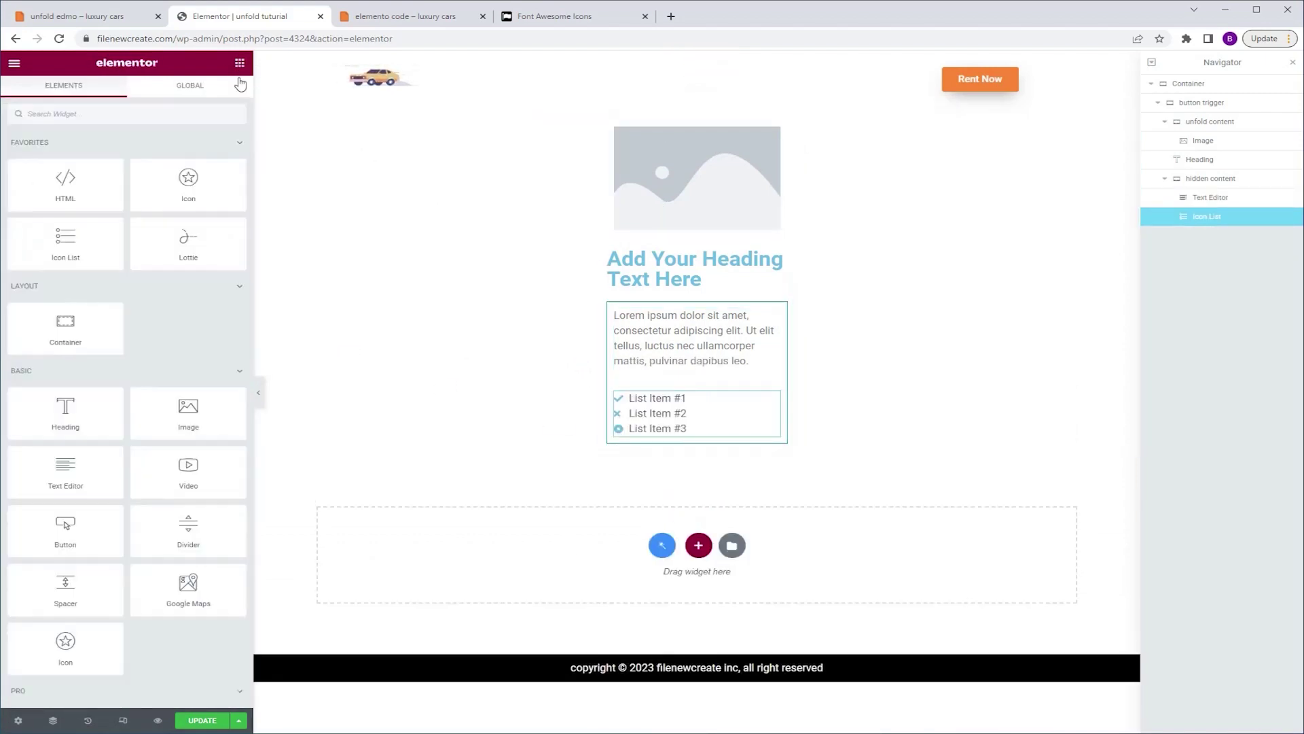
{"action": "left_click_drag", "start_coordinate": [66, 413], "coordinate": [666, 429]}
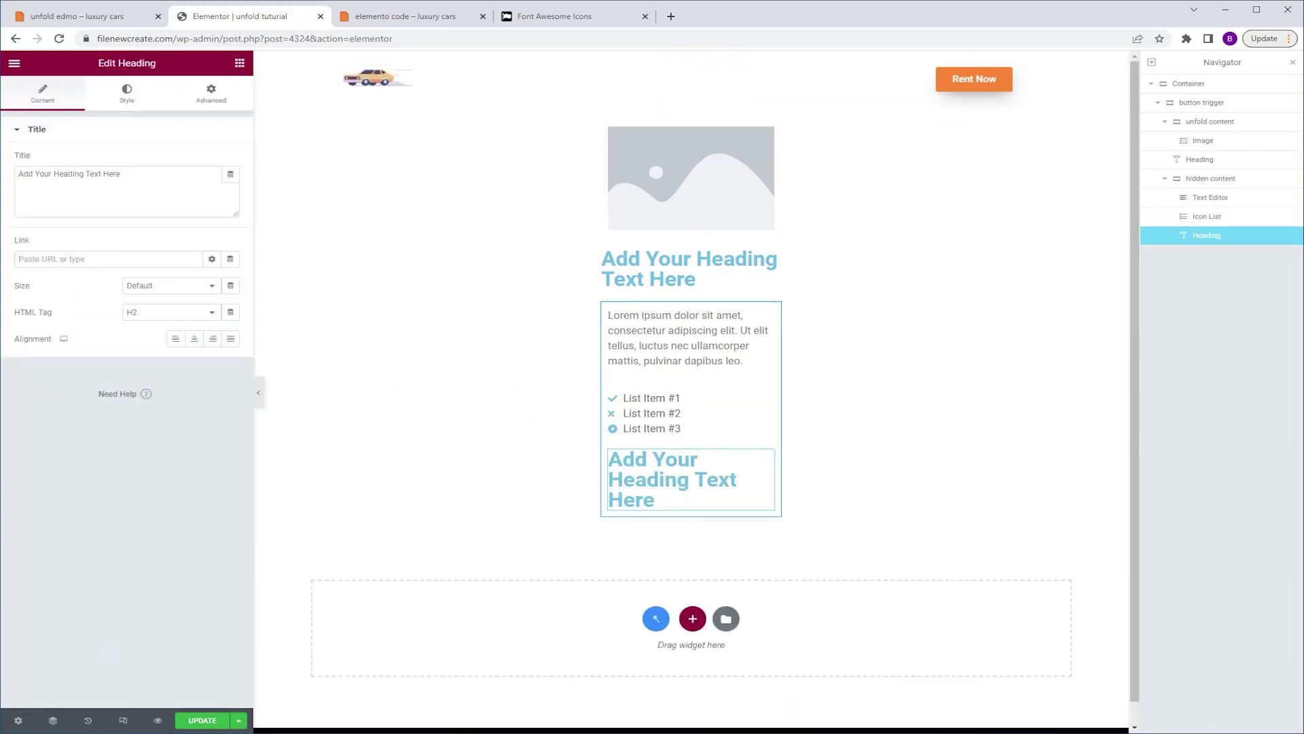
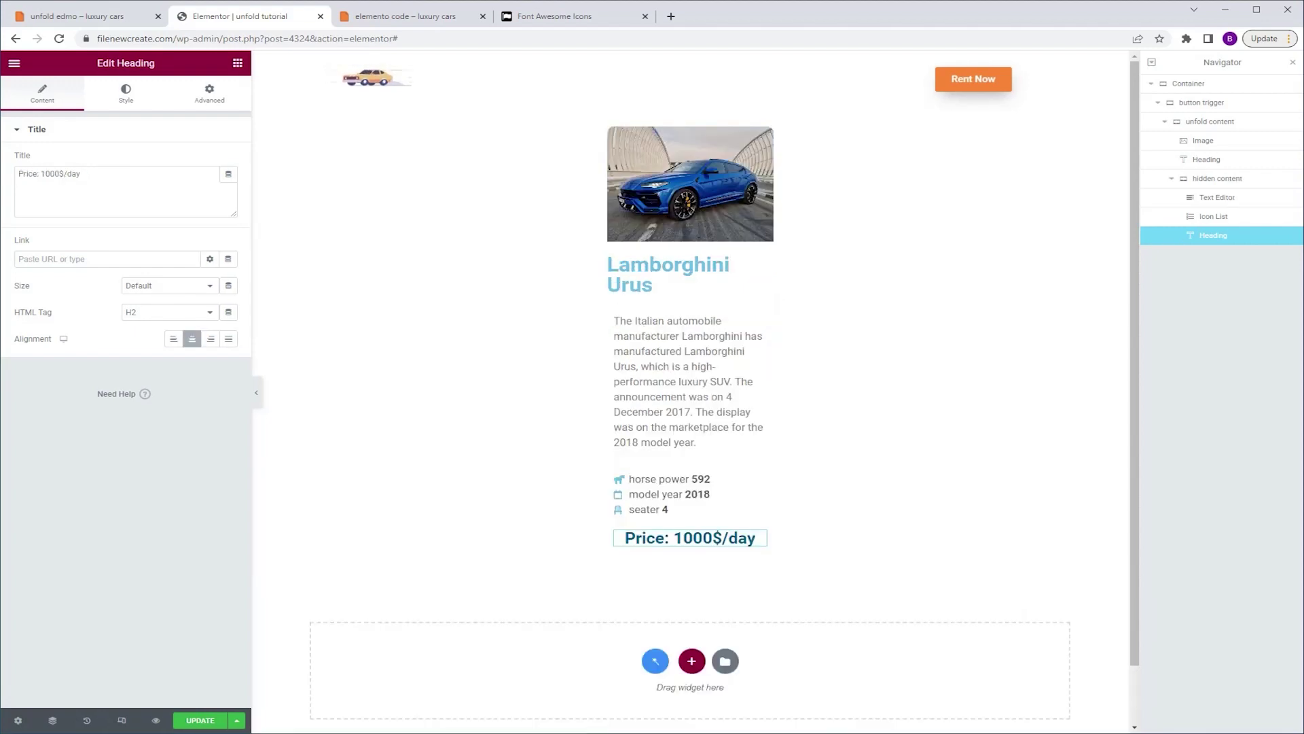
Step: Add a Button widget below the unfold content container, with Justified alignment and the text "show more"
{"action": "left_click", "coordinate": [238, 62]}
{"action": "left_click_drag", "start_coordinate": [64, 527], "coordinate": [700, 558]}
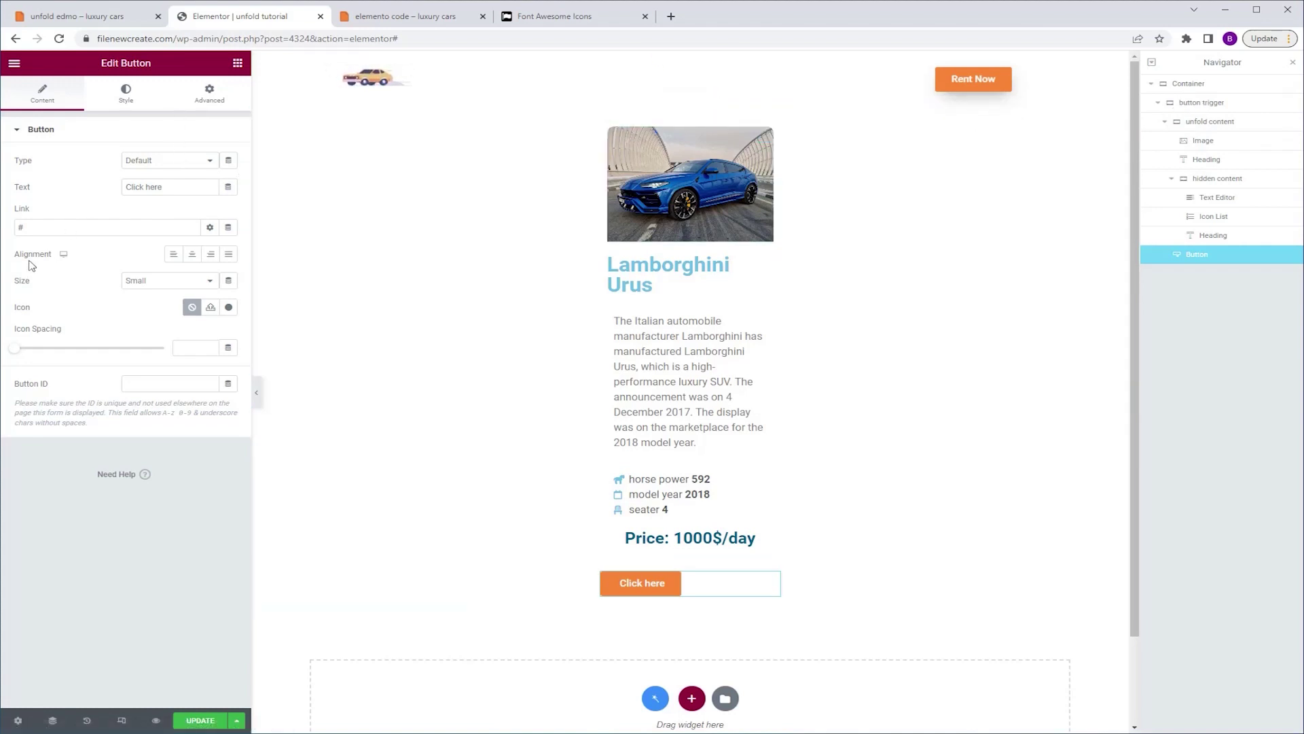
{"action": "left_click", "coordinate": [230, 255]}
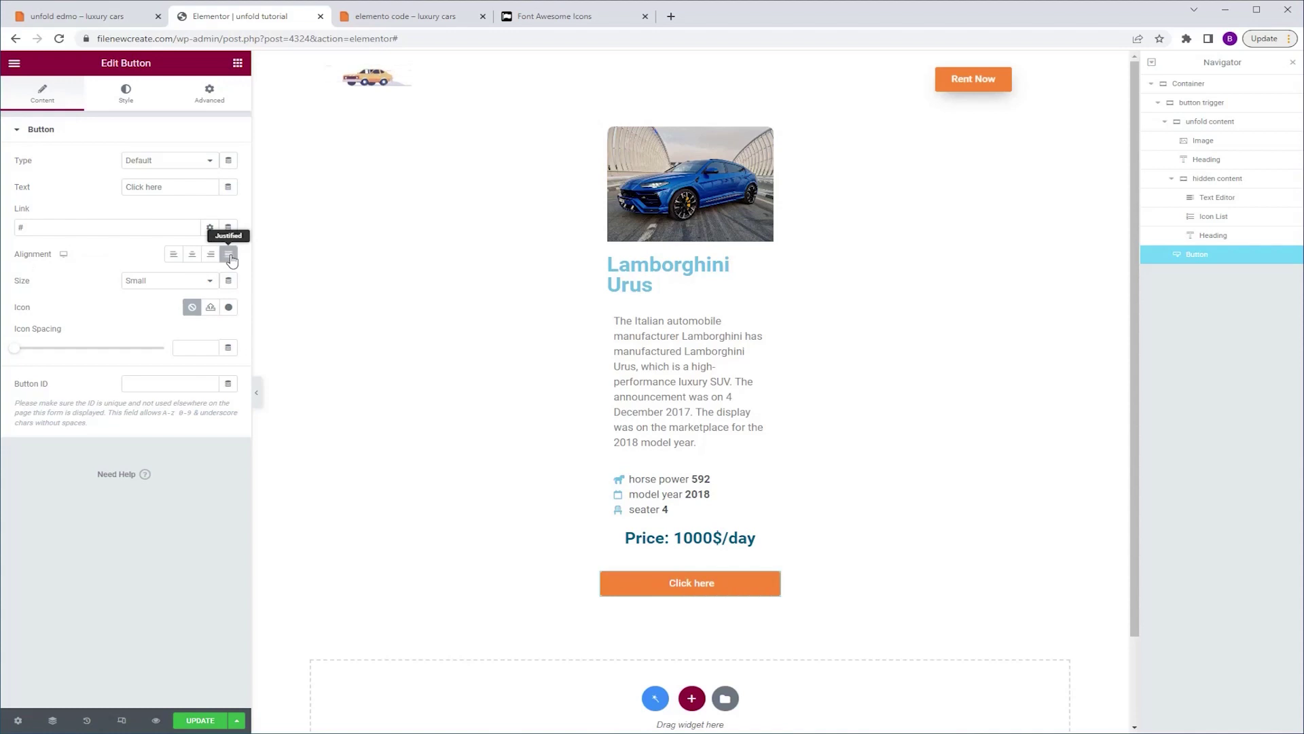
{"action": "left_click_drag", "start_coordinate": [174, 190], "coordinate": [52, 193]}
{"action": "type", "text": "show more"}
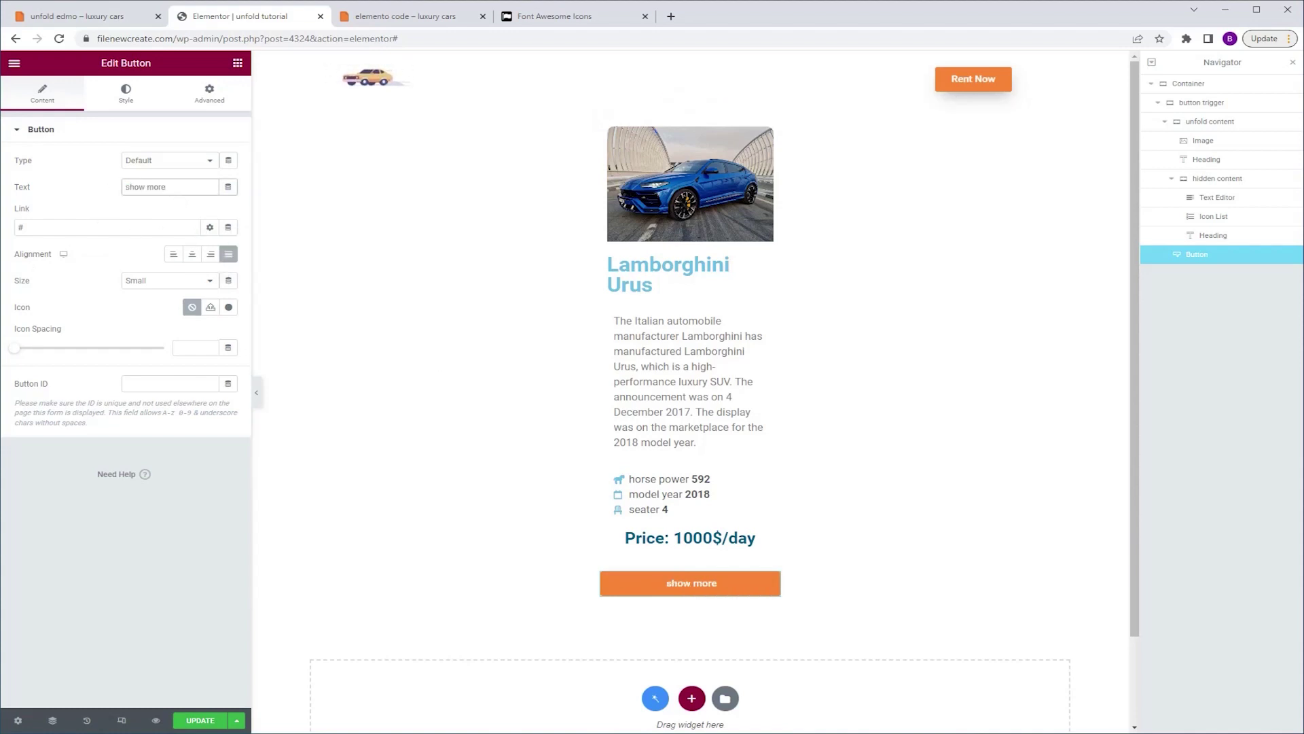
Step: Save the page and add an HTML widget below the show more button
{"action": "key", "text": "ctrl+s"}
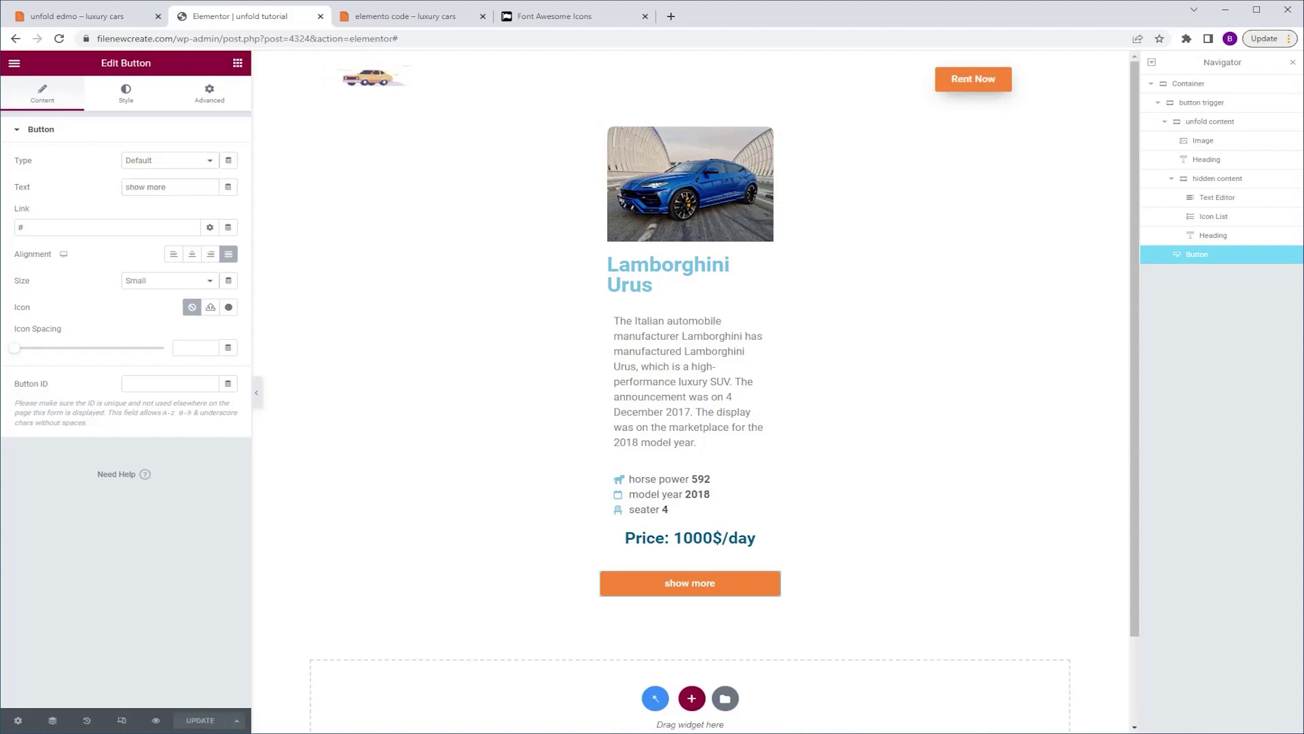
{"action": "left_click", "coordinate": [238, 63]}
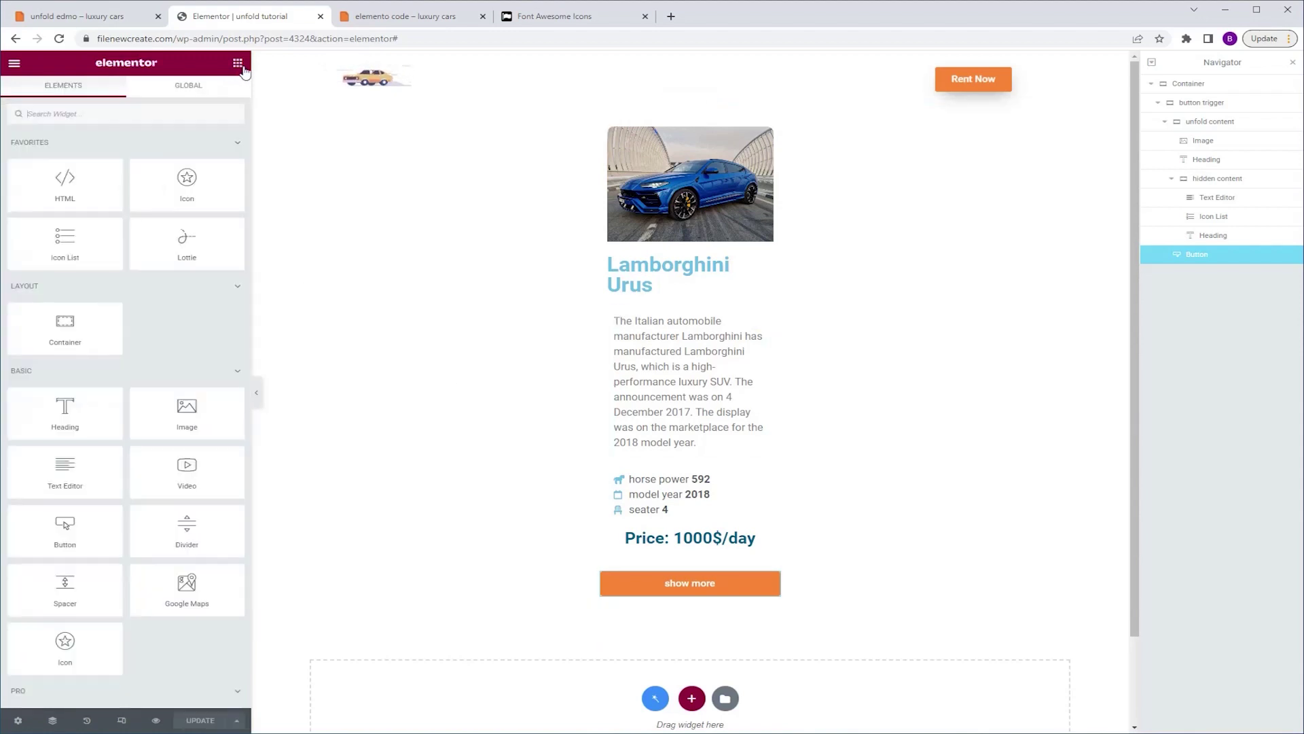
{"action": "left_click_drag", "start_coordinate": [61, 187], "coordinate": [681, 611]}
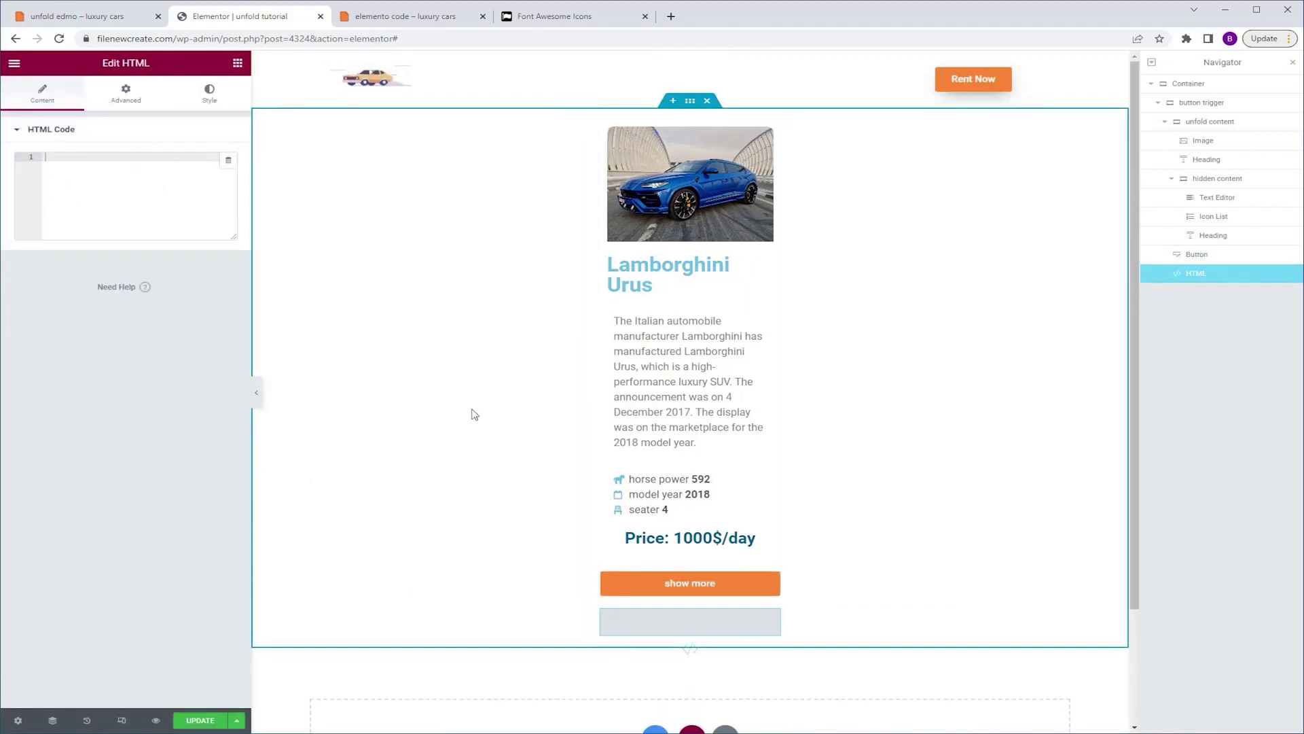
Step: Copy the Button Trigger container class from the unfold effects code page and set the unfold content container's CSS class to "contentcon"
{"action": "left_click", "coordinate": [396, 19]}
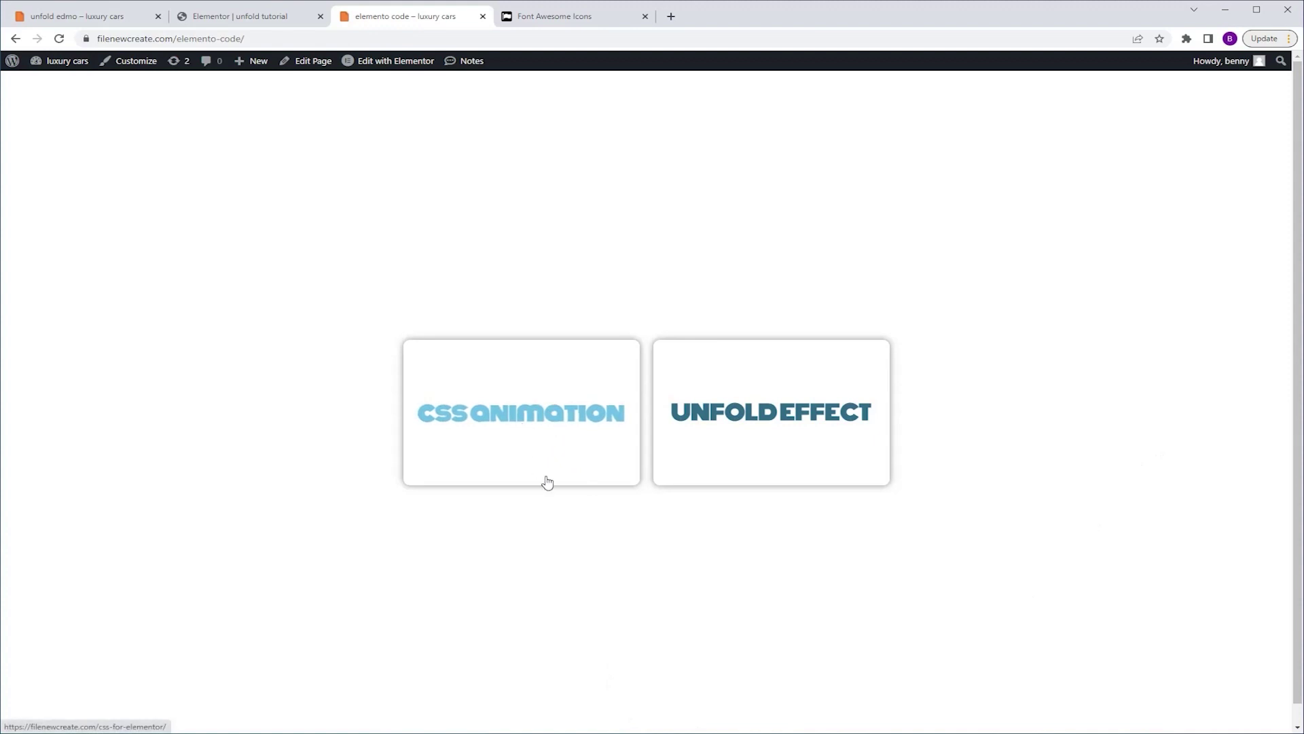
{"action": "left_click", "coordinate": [759, 410]}
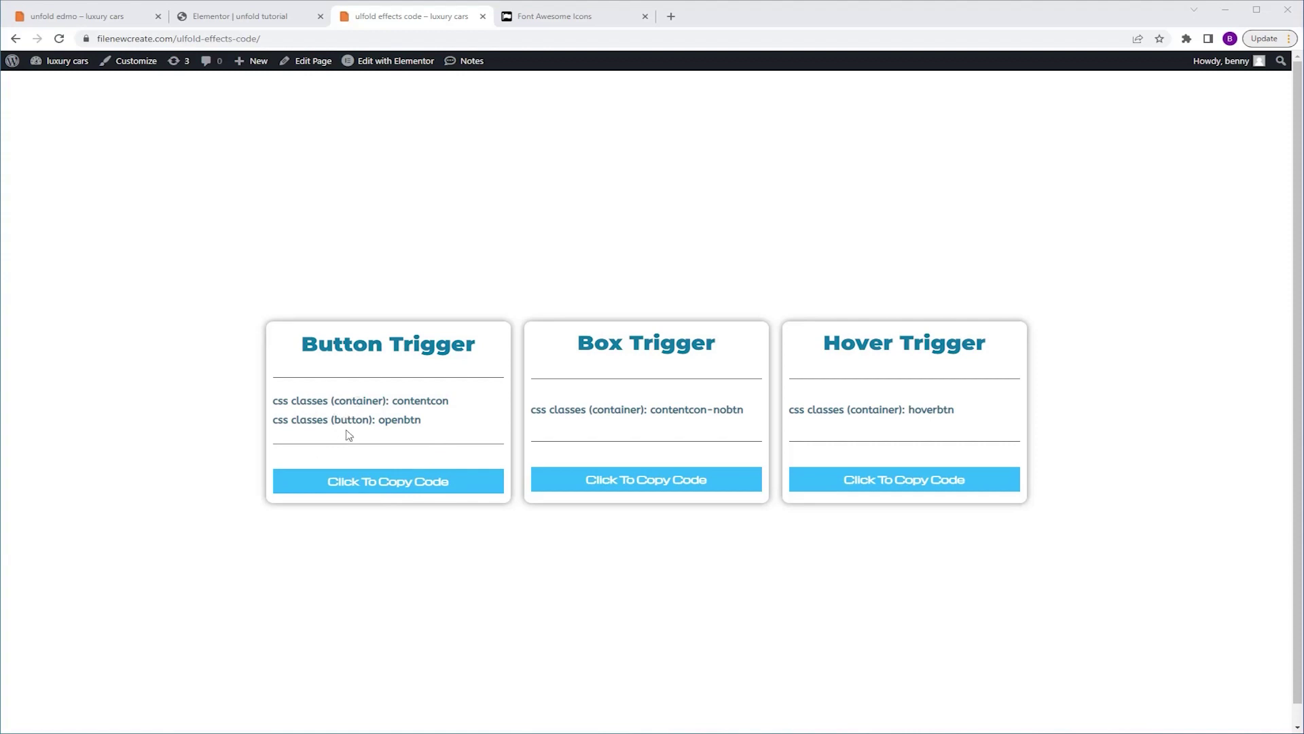
{"action": "left_click_drag", "start_coordinate": [392, 402], "coordinate": [447, 412]}
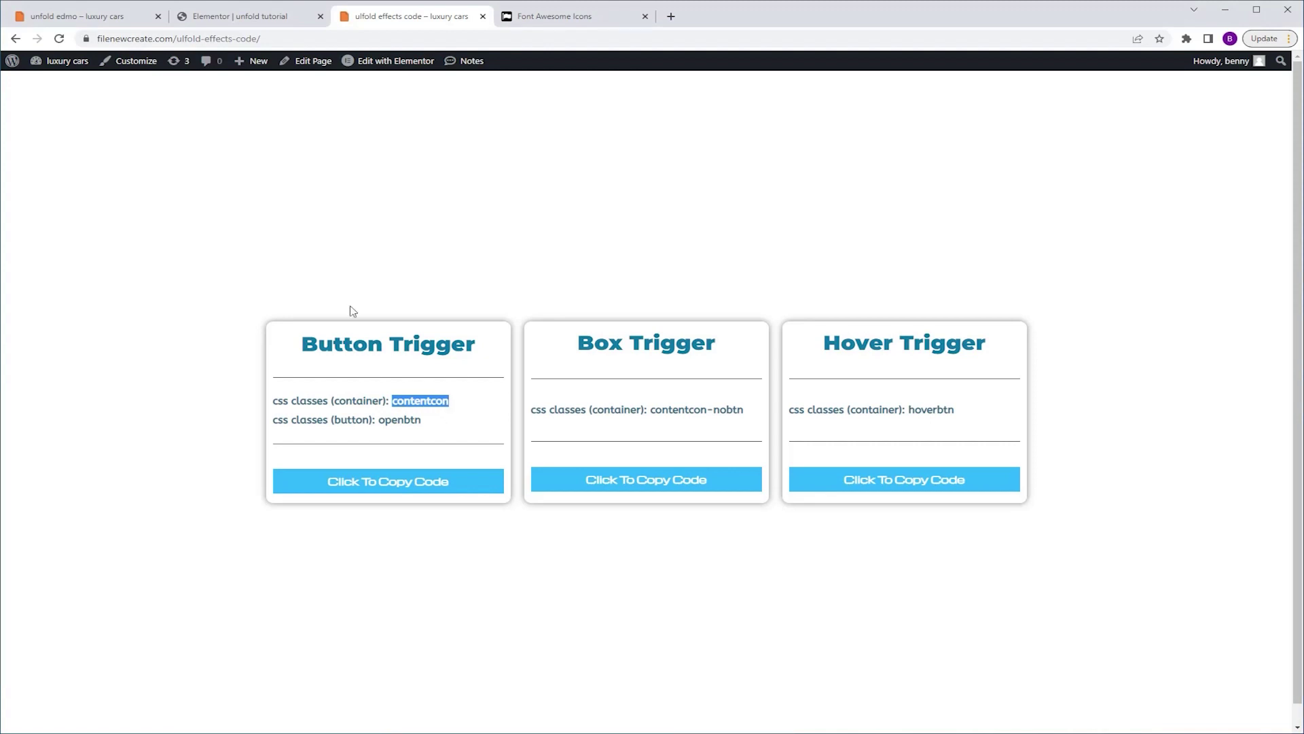
{"action": "left_click", "coordinate": [261, 17]}
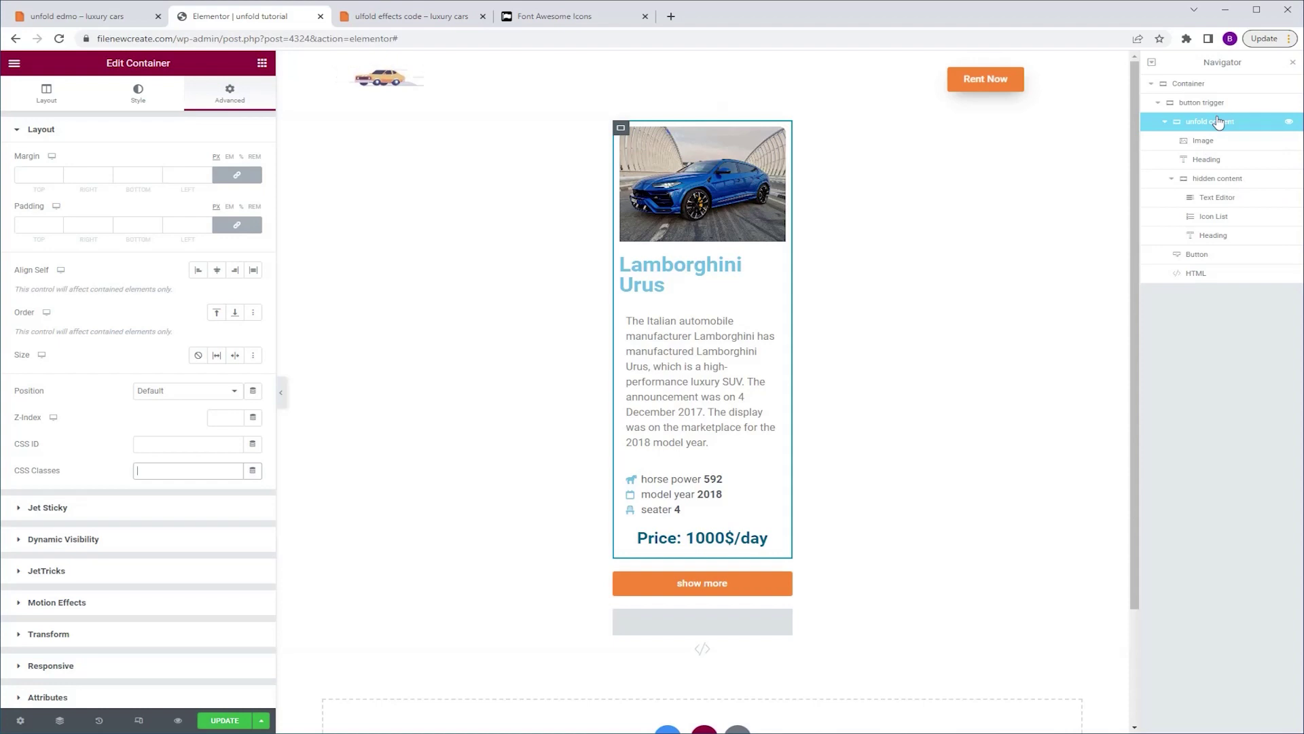
{"action": "left_click", "coordinate": [38, 471]}
{"action": "left_click", "coordinate": [155, 477]}
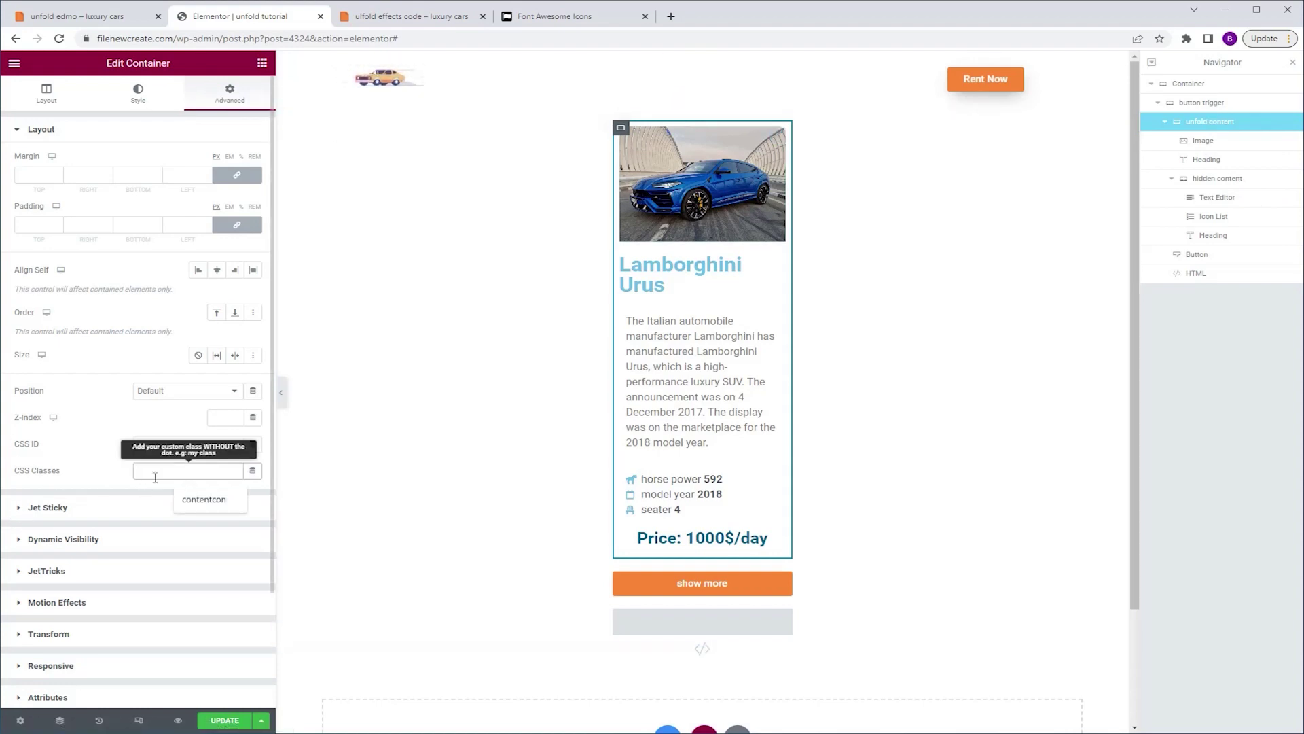
{"action": "left_click", "coordinate": [204, 499]}
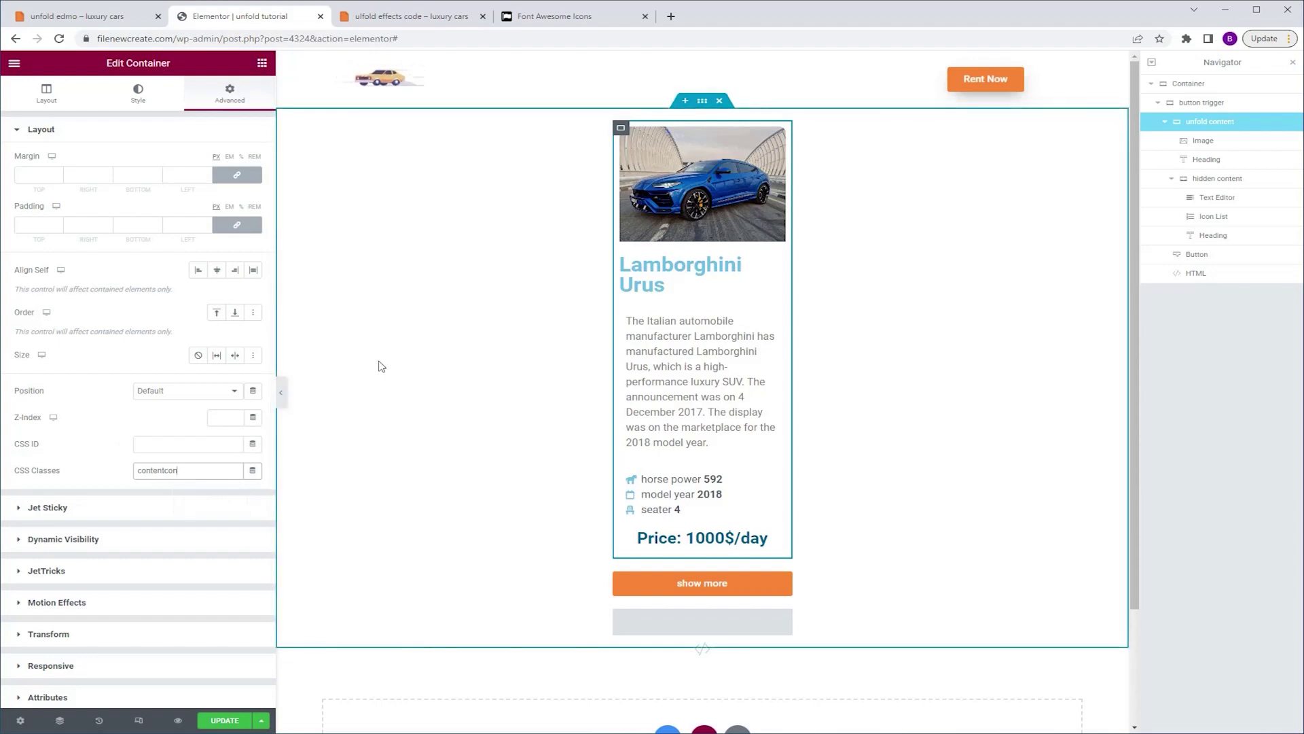
Step: Copy the Button Trigger button class from the code page and set the show more button's CSS class to "openbtn"
{"action": "left_click", "coordinate": [419, 16]}
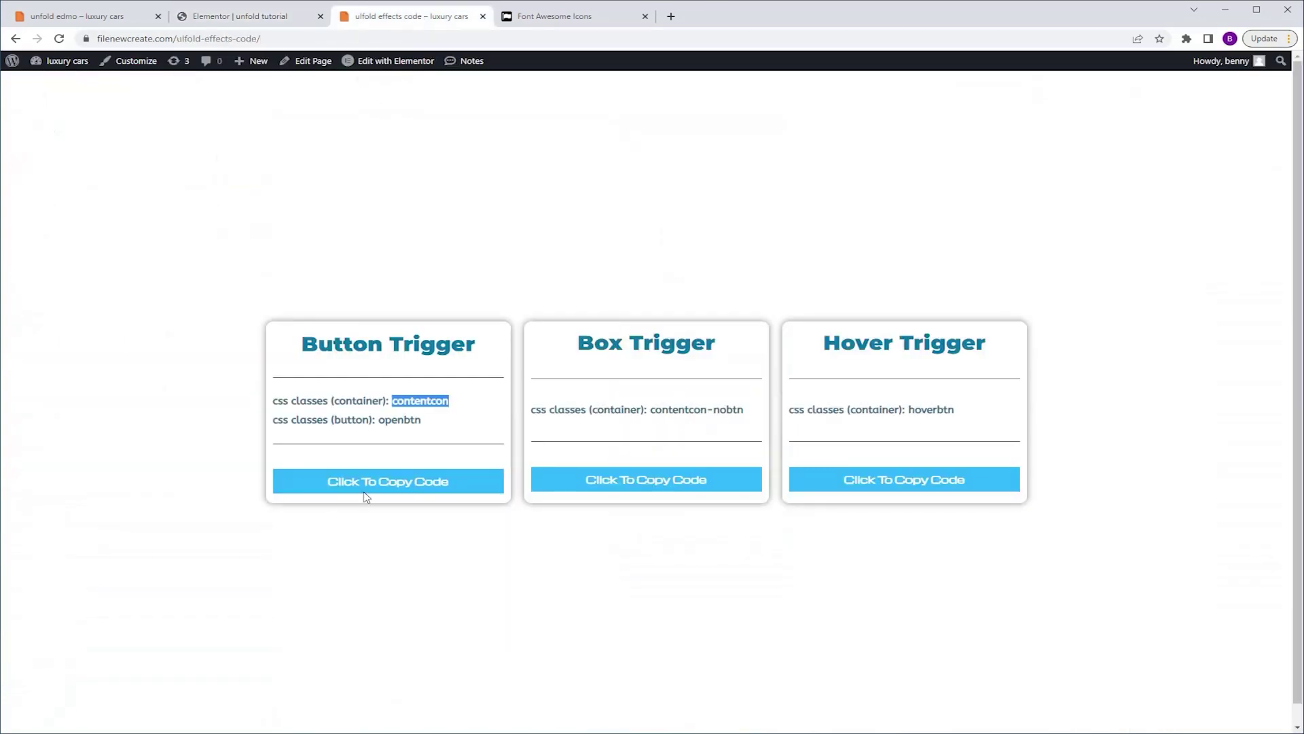
{"action": "left_click_drag", "start_coordinate": [421, 423], "coordinate": [388, 425]}
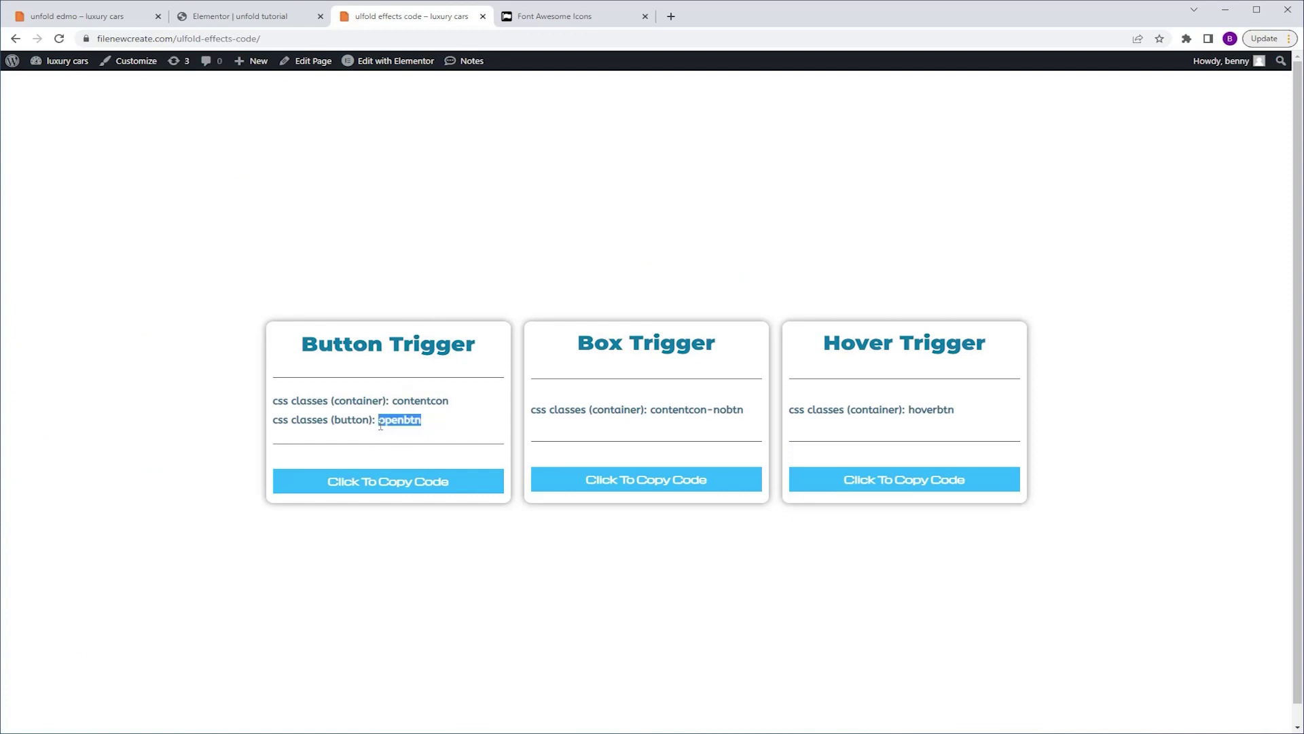
{"action": "left_click", "coordinate": [263, 18]}
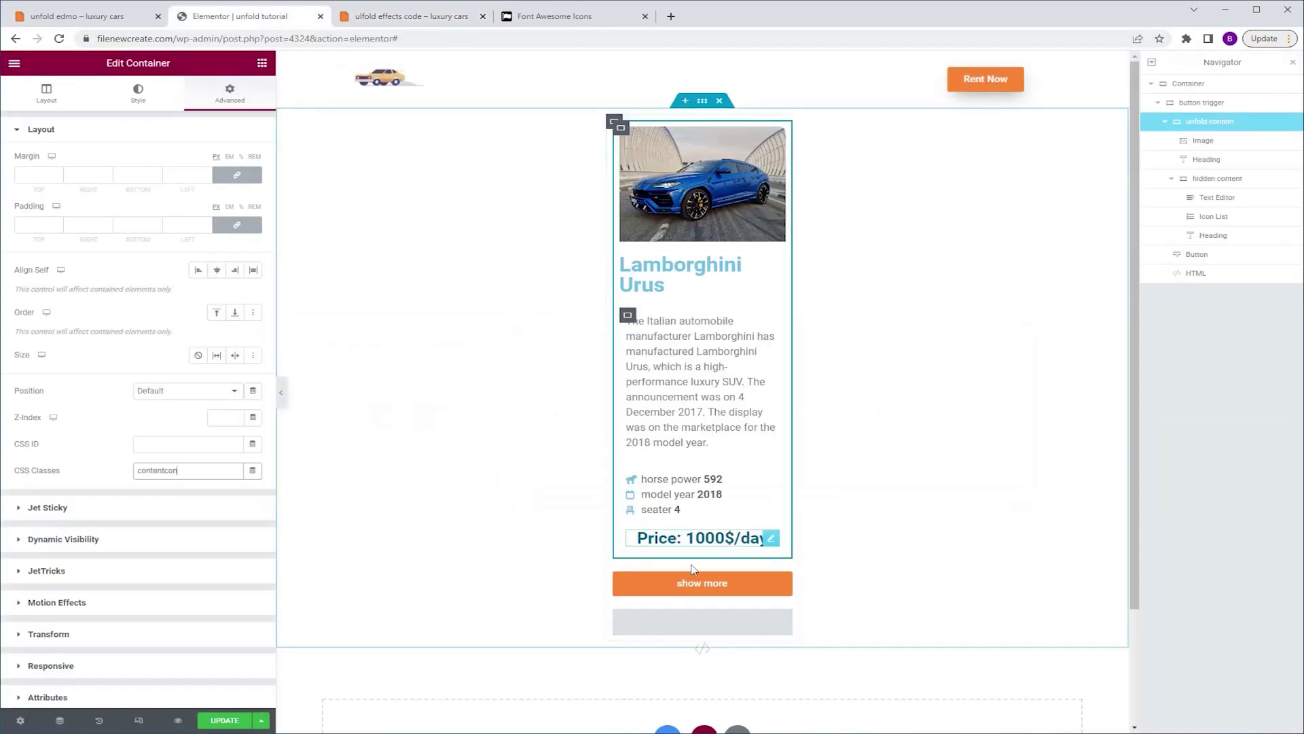
{"action": "left_click", "coordinate": [786, 587]}
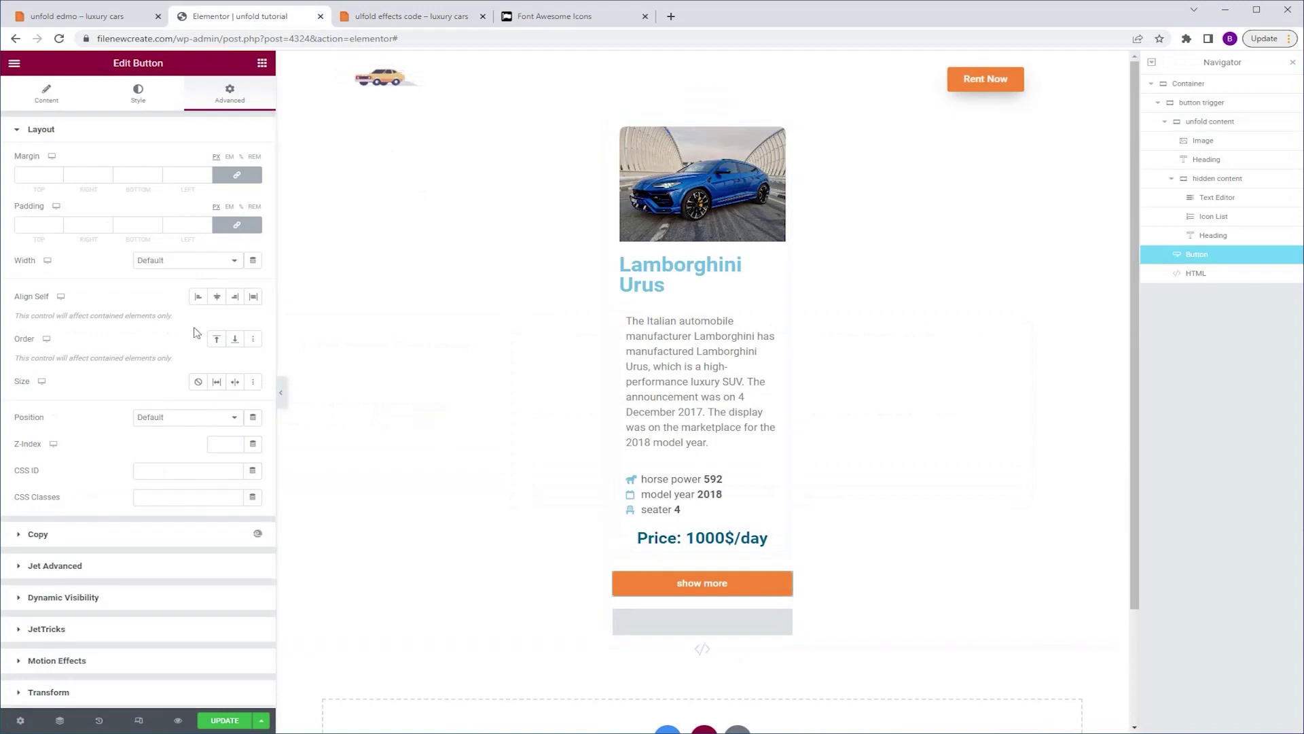
{"action": "left_click", "coordinate": [160, 496]}
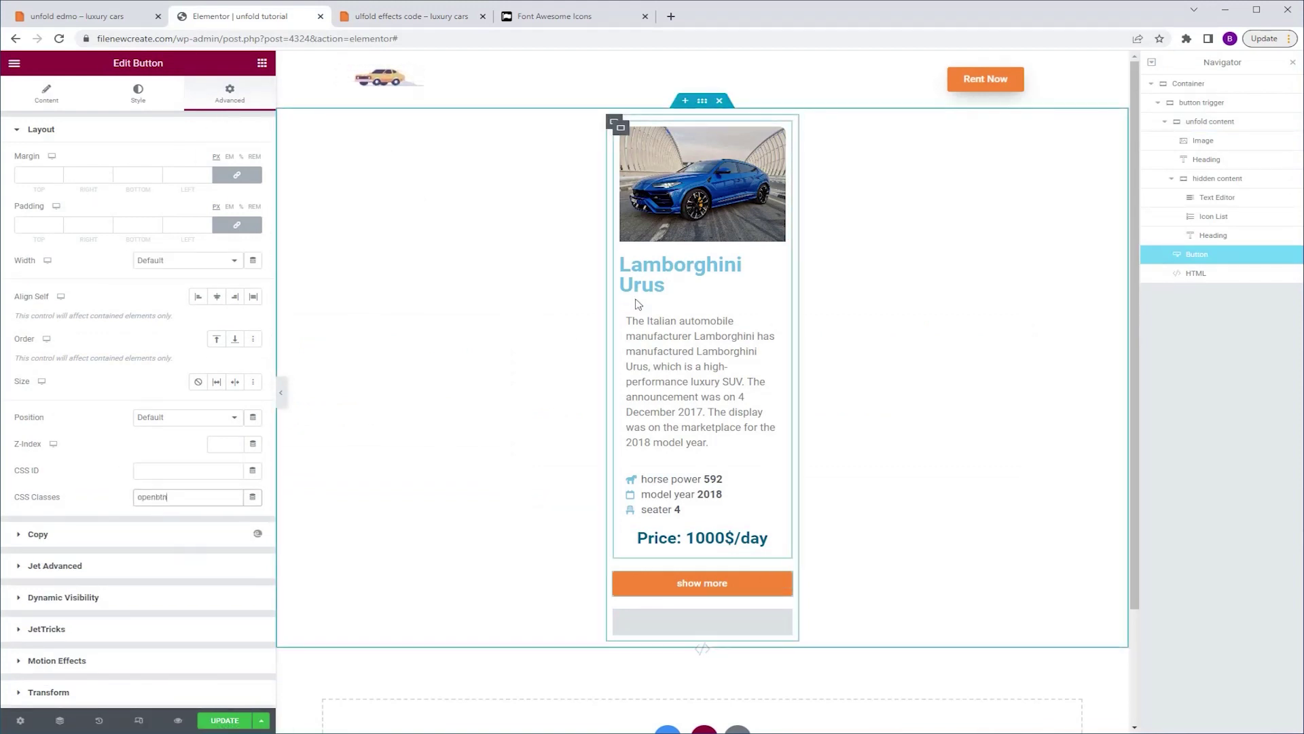
Step: Copy the Button Trigger code from the code page, paste it into the HTML widget below the button, and save the page
{"action": "left_click", "coordinate": [379, 26]}
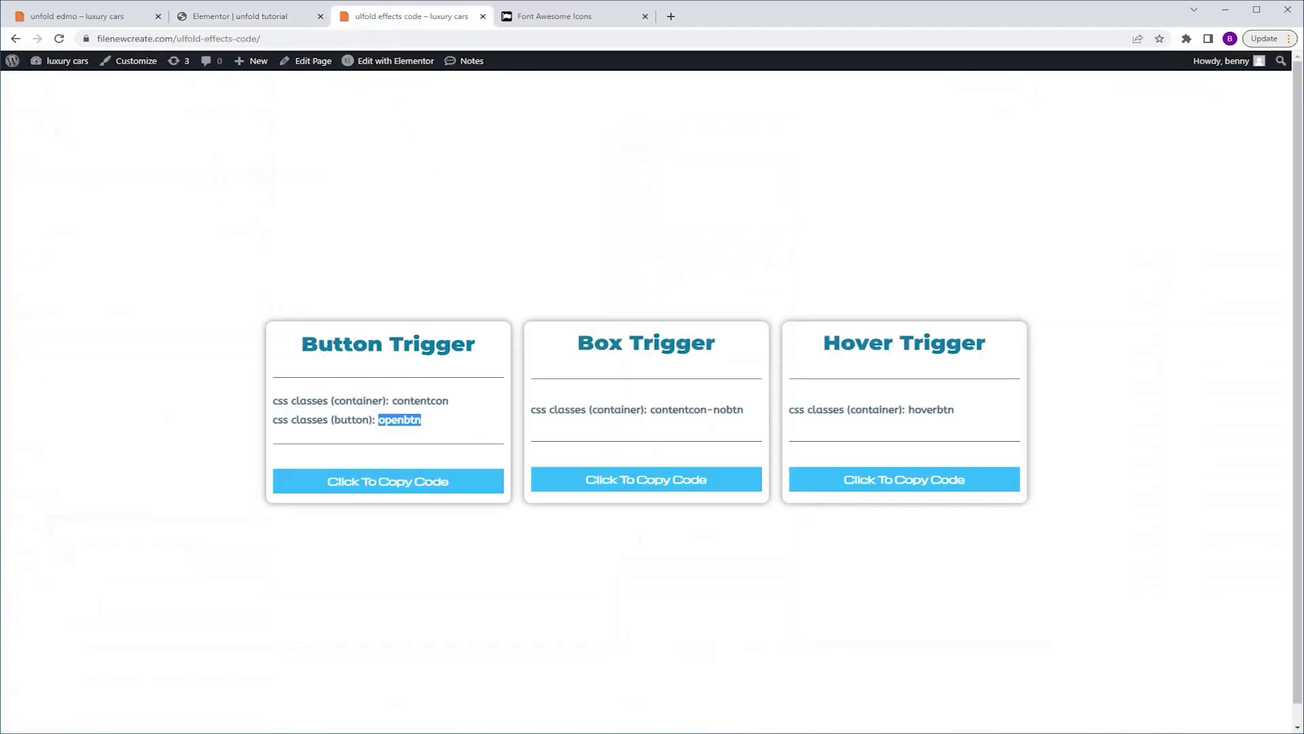
{"action": "left_click", "coordinate": [391, 494]}
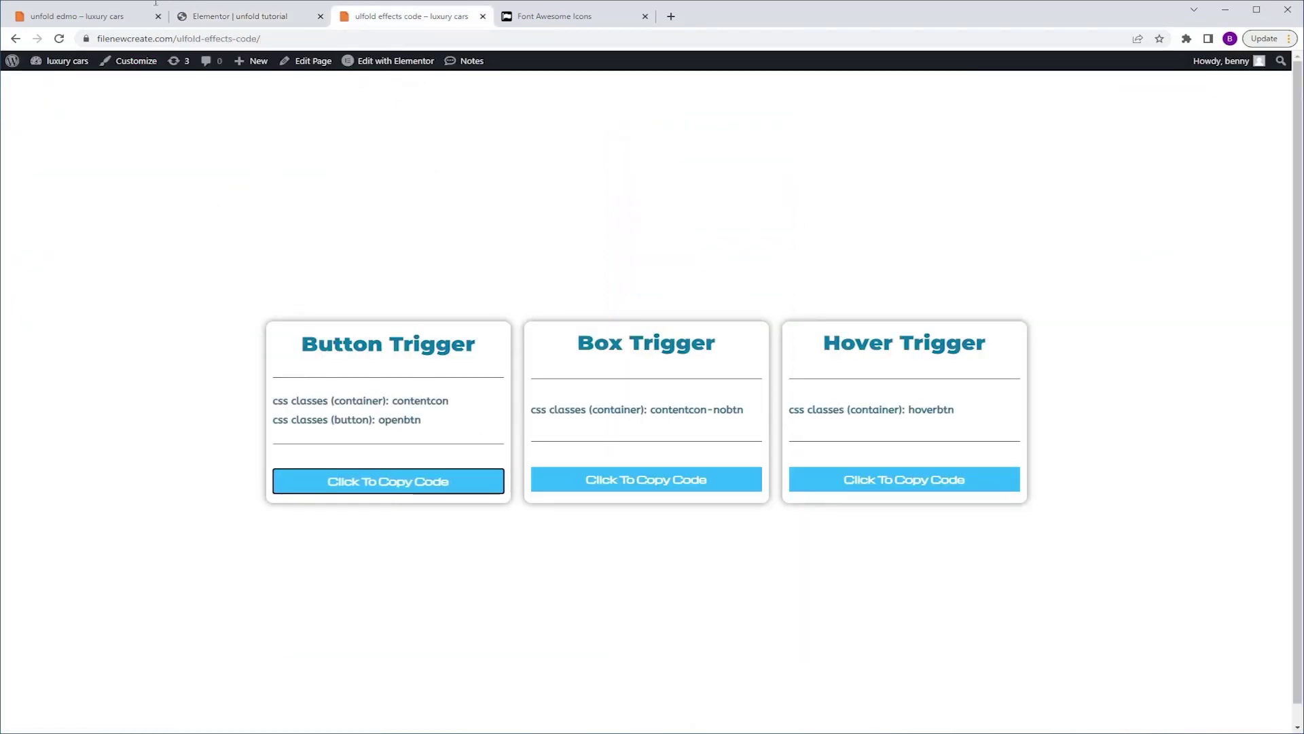
{"action": "left_click", "coordinate": [223, 21]}
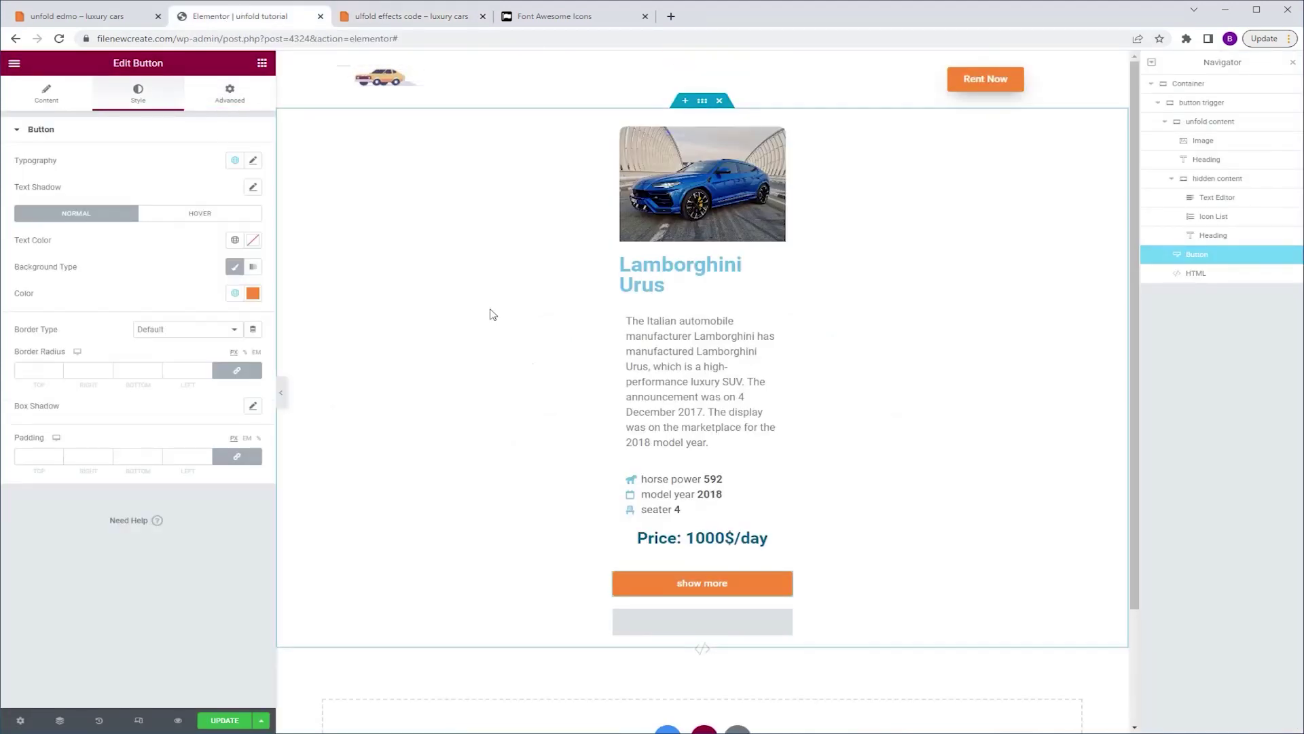
{"action": "left_click", "coordinate": [783, 617]}
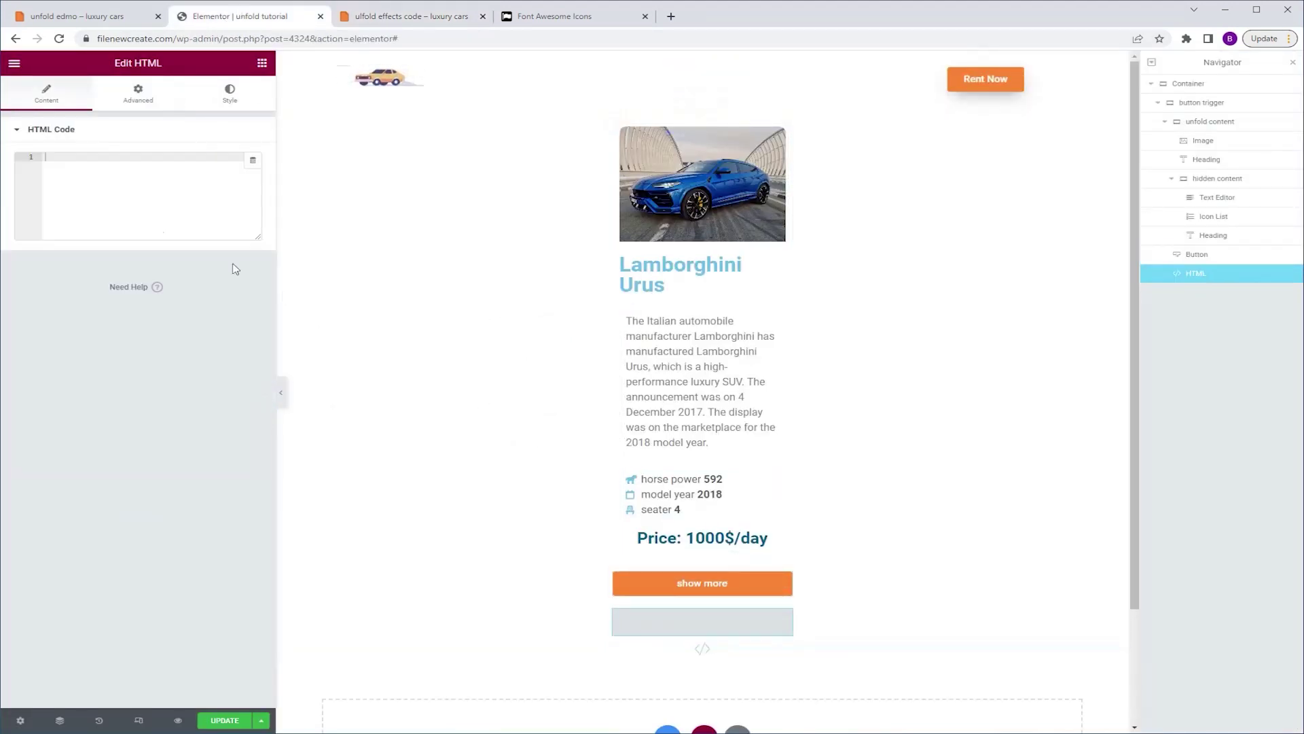
{"action": "type", "text": "<style>  .contentcon > .e-con-inner > .e-con-boxed.e-con {     max-height: 0px;     overflow: hidden;     transition:.4s ease; } </style>    <script>  document.addEventListener(\"DOMContentLoaded\", function() {         var btns = document.querySelectorAll('.openbtn');          for(btn of btns){             btn.addEventListener('click', function(){                 let self = this,                     txtCloseBtn = 'show more',                     txtOpenBtn = 'show less',                     currentBtnTxtContainer = self.querySelector('a'),                     currentTxt = self.previousElementSibling.querySelector('.e-con-inner > .e-con-boxed.e-con'),                     currentTxtHeight = currentTxt.scrollHeight;                  //console.log(currentTxt)                 if(currentTxt.getAttribute('style')){                     currentBtnTxtContainer.innerHTML = txtCloseBtn;                         currentTxt.setAttribute('style', '');                  }else{                     currentBtnTxtContainer.innerHTML = txtOpenBtn;                     //console.log('aaa');                     currentTxt.setAttribute('style', 'max-height:' + currentTxtHeight + 'px')                 }             });         }     });  </script>"}
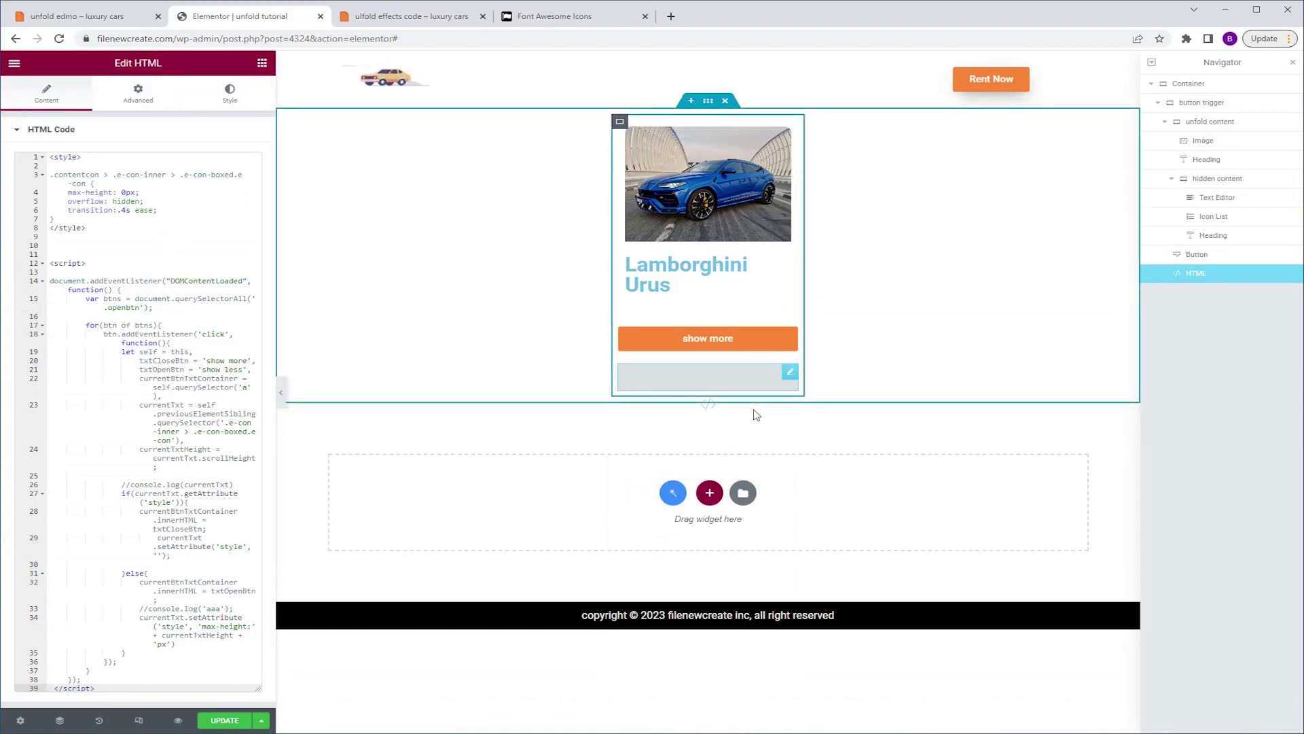
{"action": "left_click", "coordinate": [227, 723]}
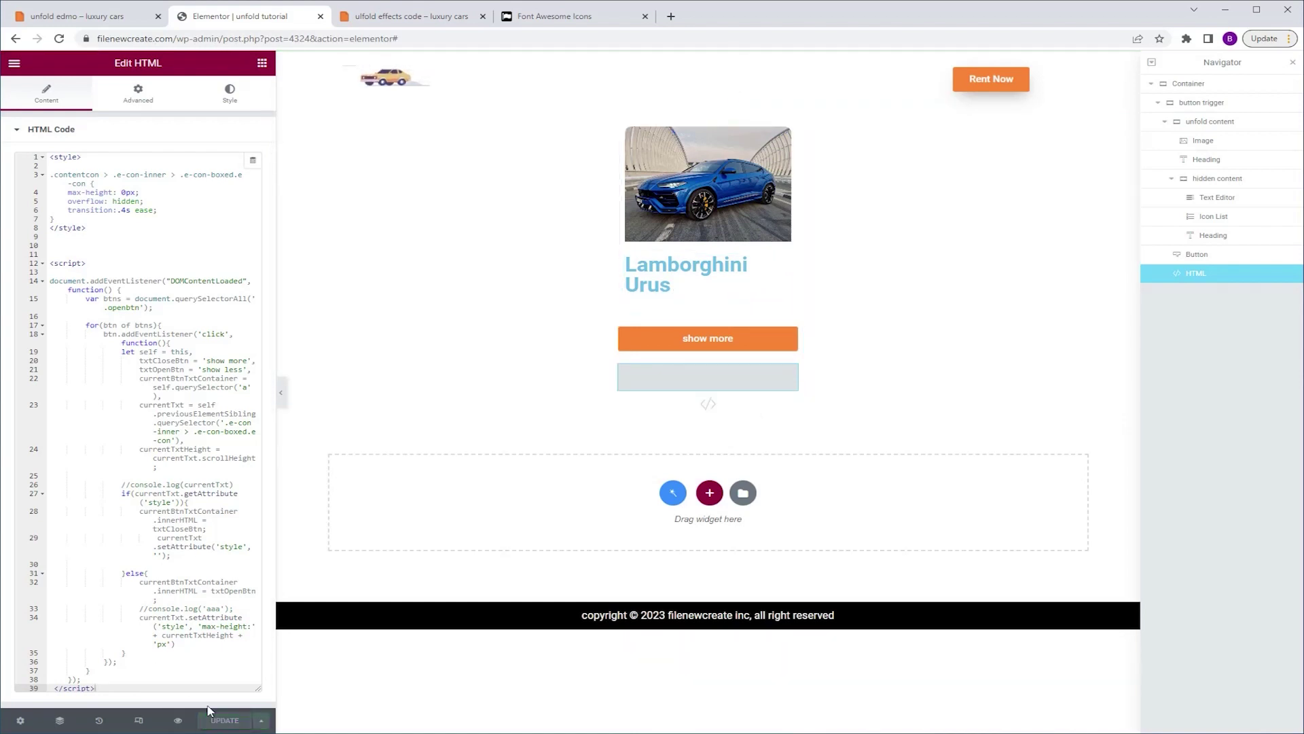
Step: Preview the page and test the show more button by unfolding and folding the Lamborghini Urus card
{"action": "left_click", "coordinate": [177, 722]}
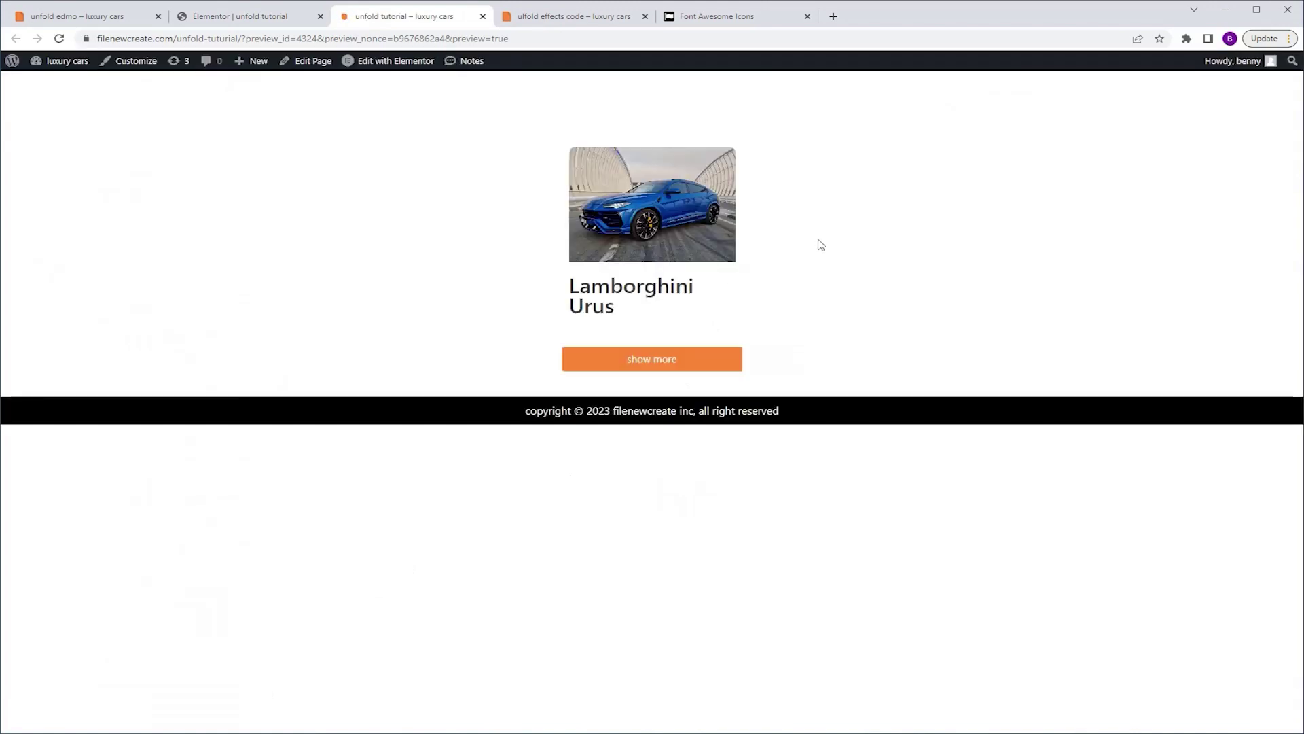
{"action": "left_click", "coordinate": [681, 367]}
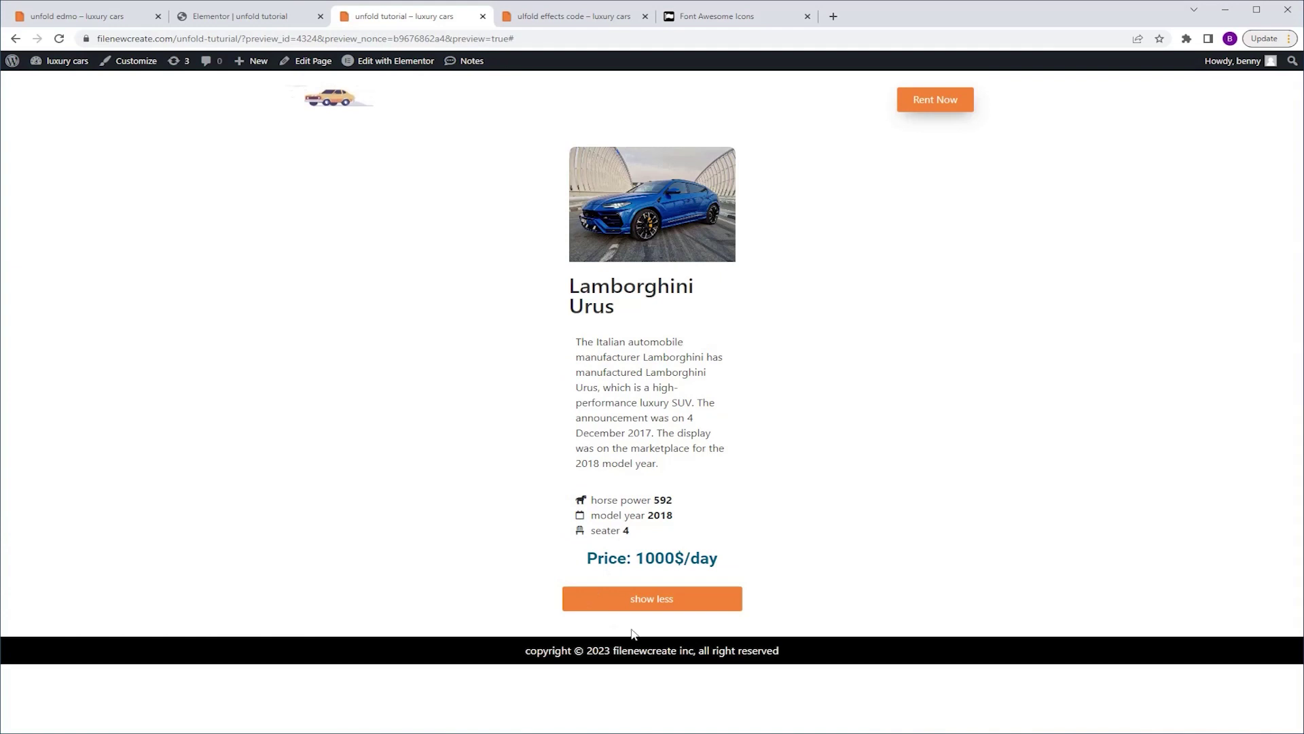
{"action": "left_click", "coordinate": [663, 608]}
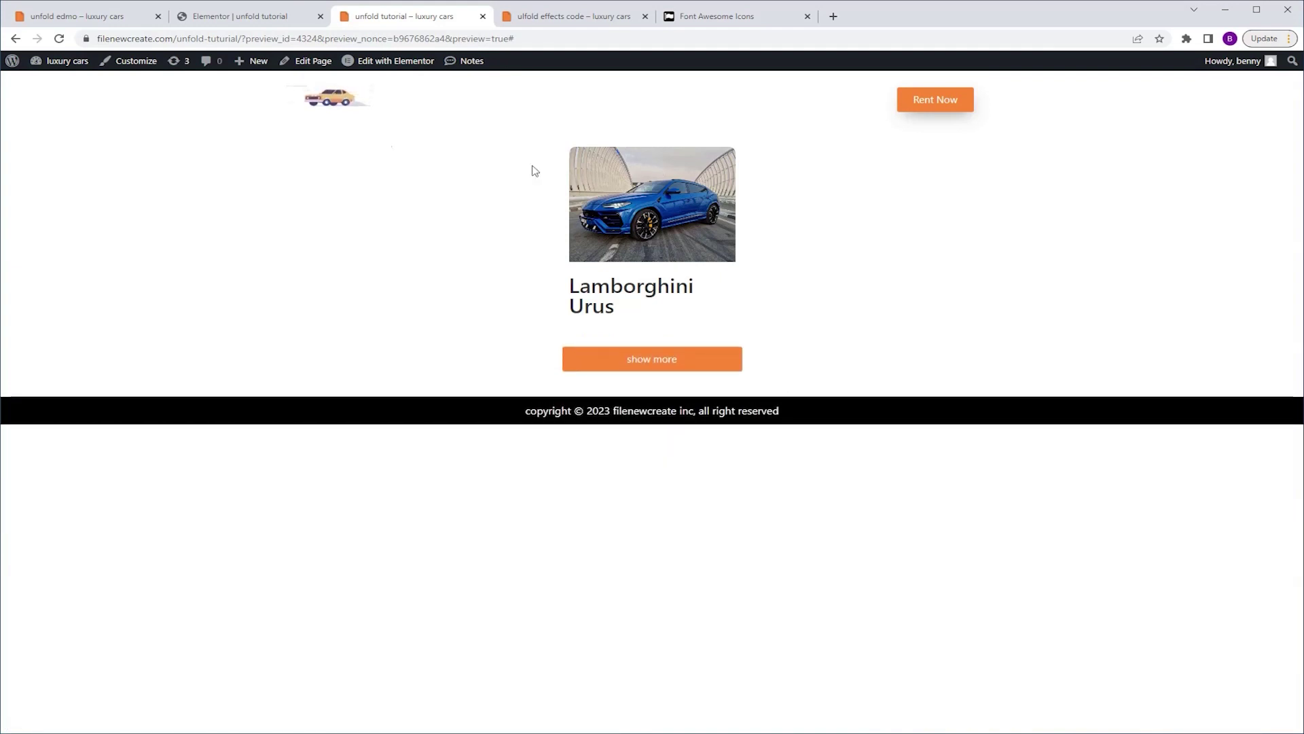
Step: In the HTML widget's script, set txtCloseBtn to 'open' and txtOpenBtn to 'close'
{"action": "left_click", "coordinate": [231, 15]}
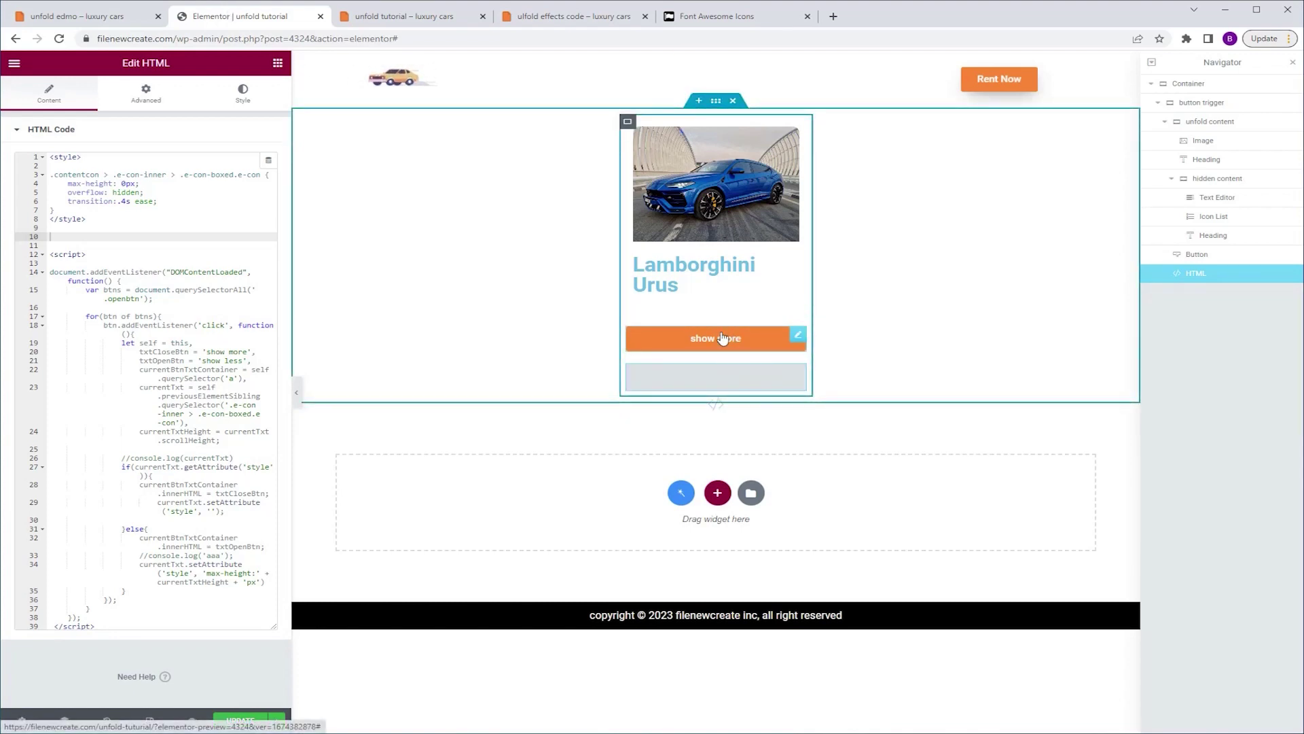
{"action": "left_click_drag", "start_coordinate": [248, 351], "coordinate": [219, 351]}
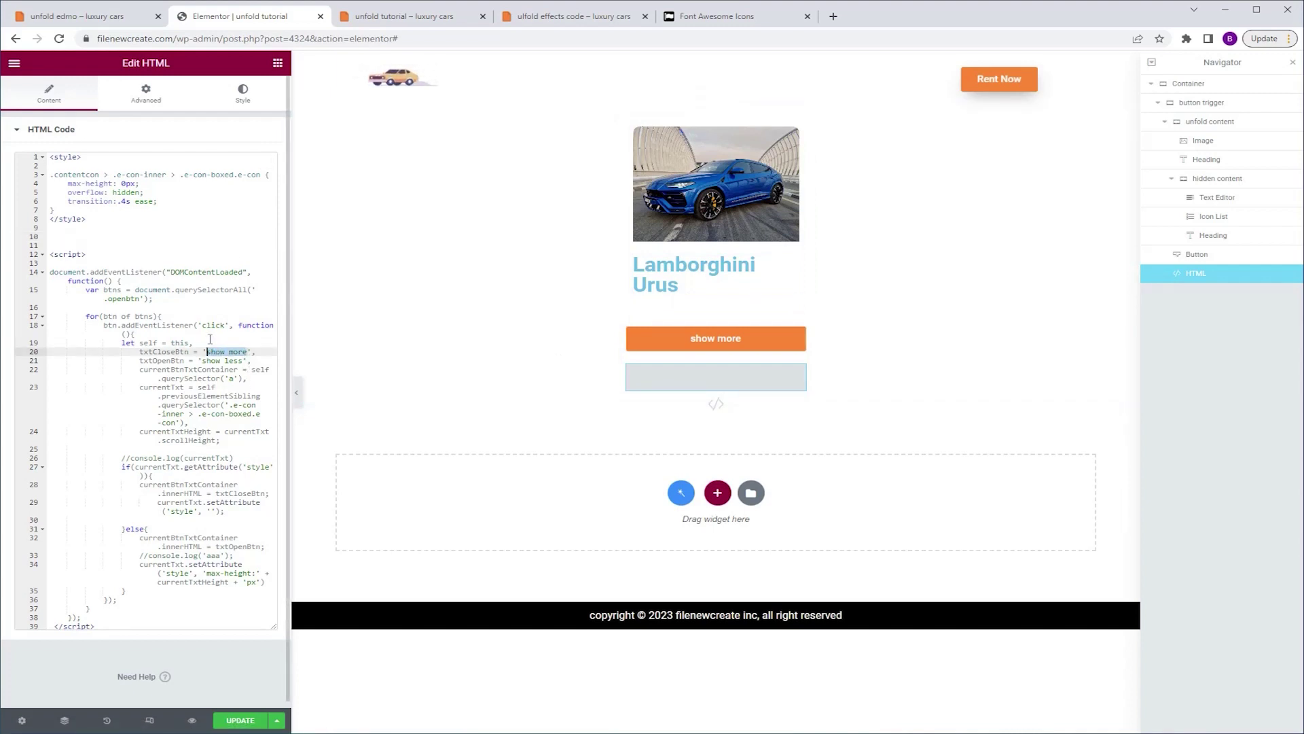
{"action": "type", "text": "open"}
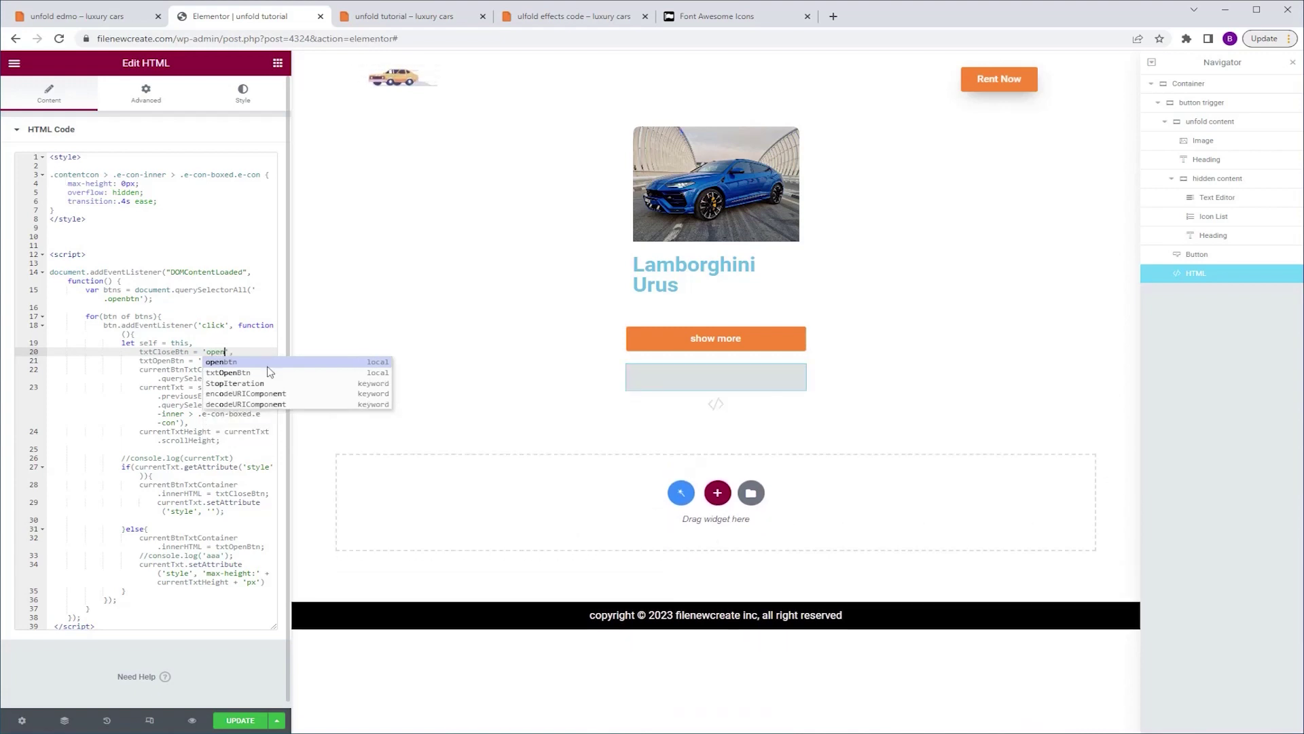
{"action": "left_click", "coordinate": [254, 343]}
{"action": "left_click_drag", "start_coordinate": [244, 360], "coordinate": [207, 360]}
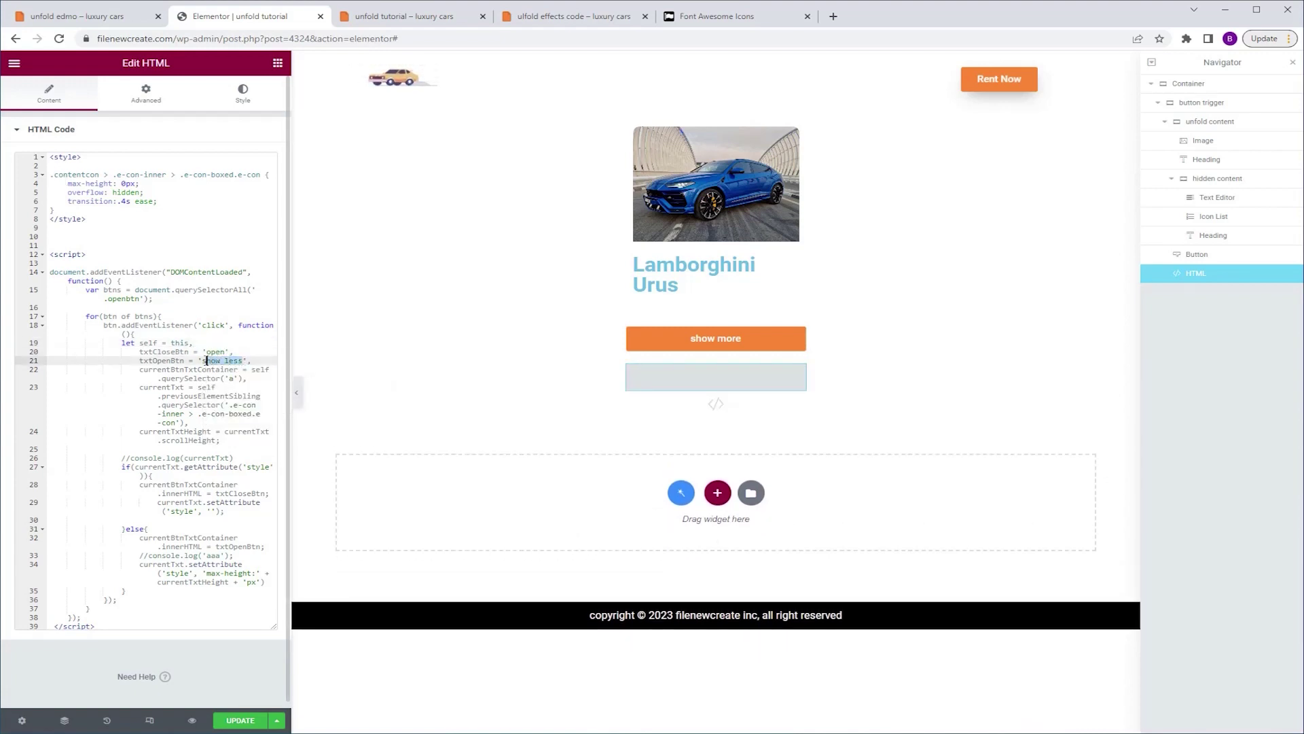
{"action": "type", "text": "close"}
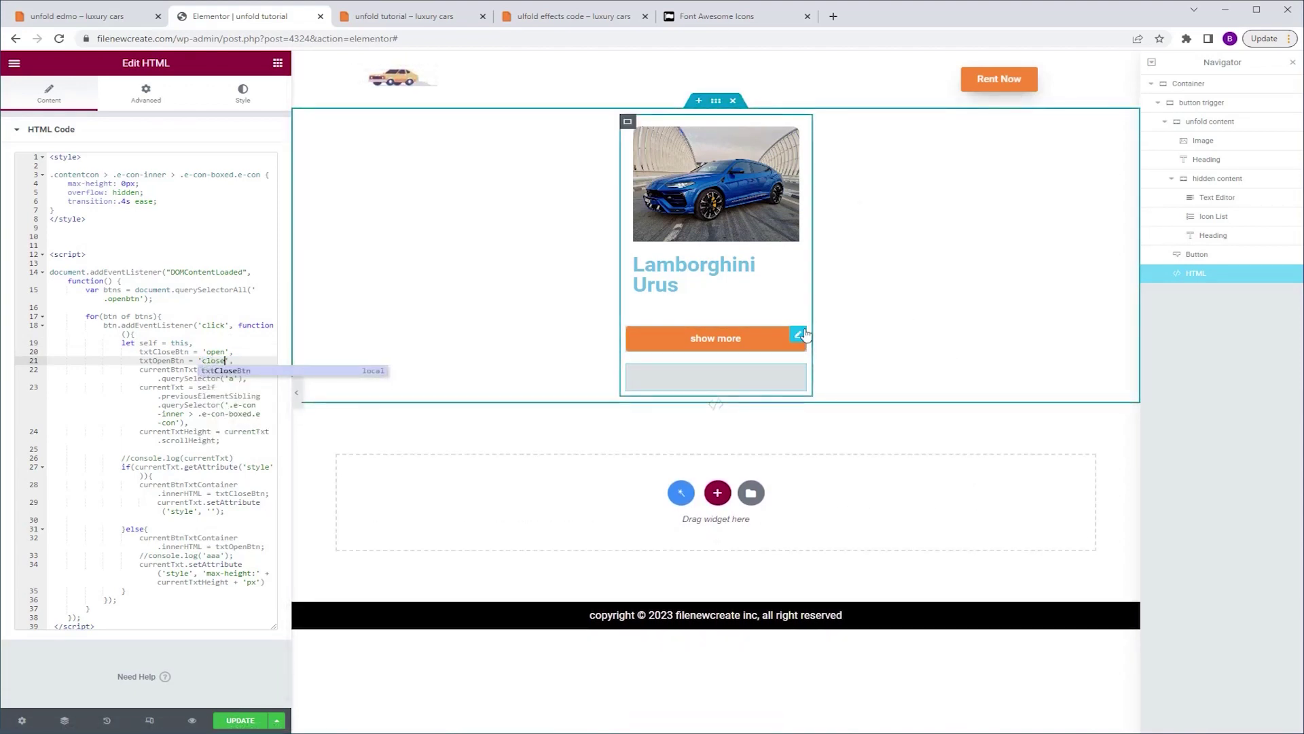
Step: Change the card button's text to "open" and save the page
{"action": "left_click", "coordinate": [798, 336]}
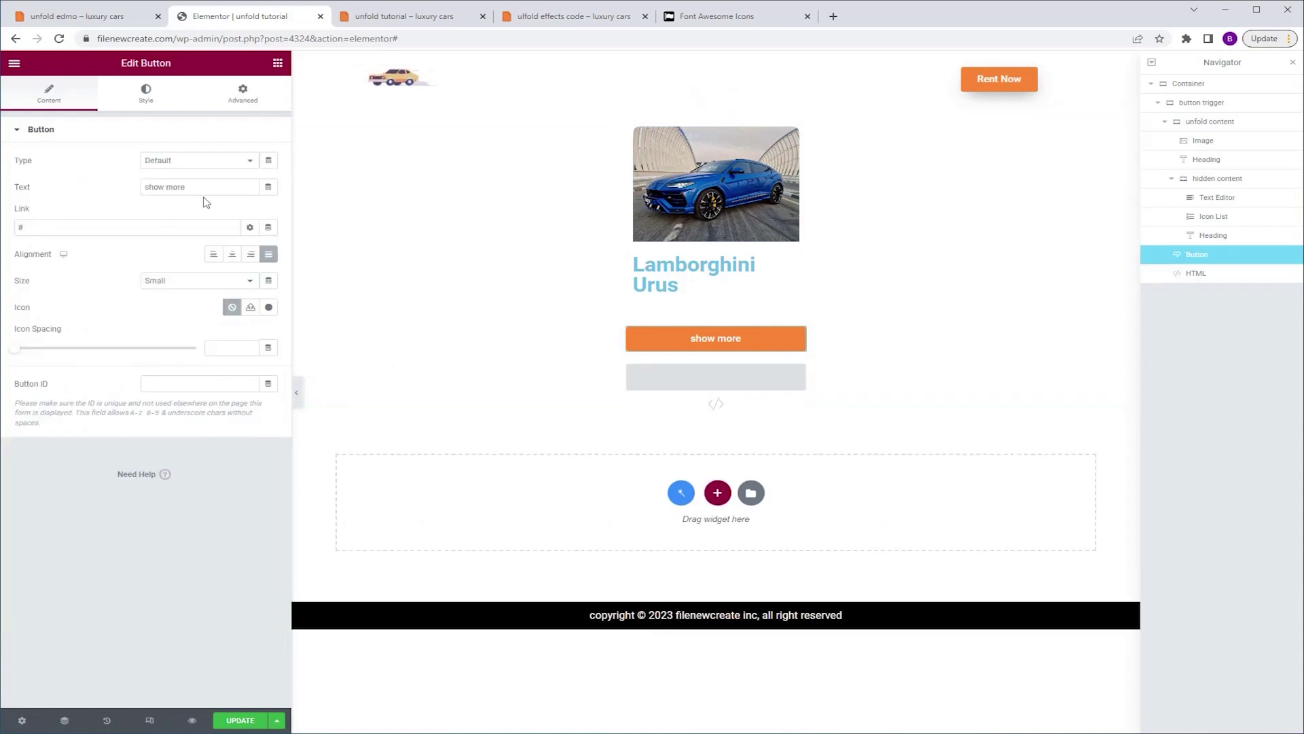
{"action": "left_click_drag", "start_coordinate": [201, 189], "coordinate": [102, 193]}
{"action": "type", "text": "open"}
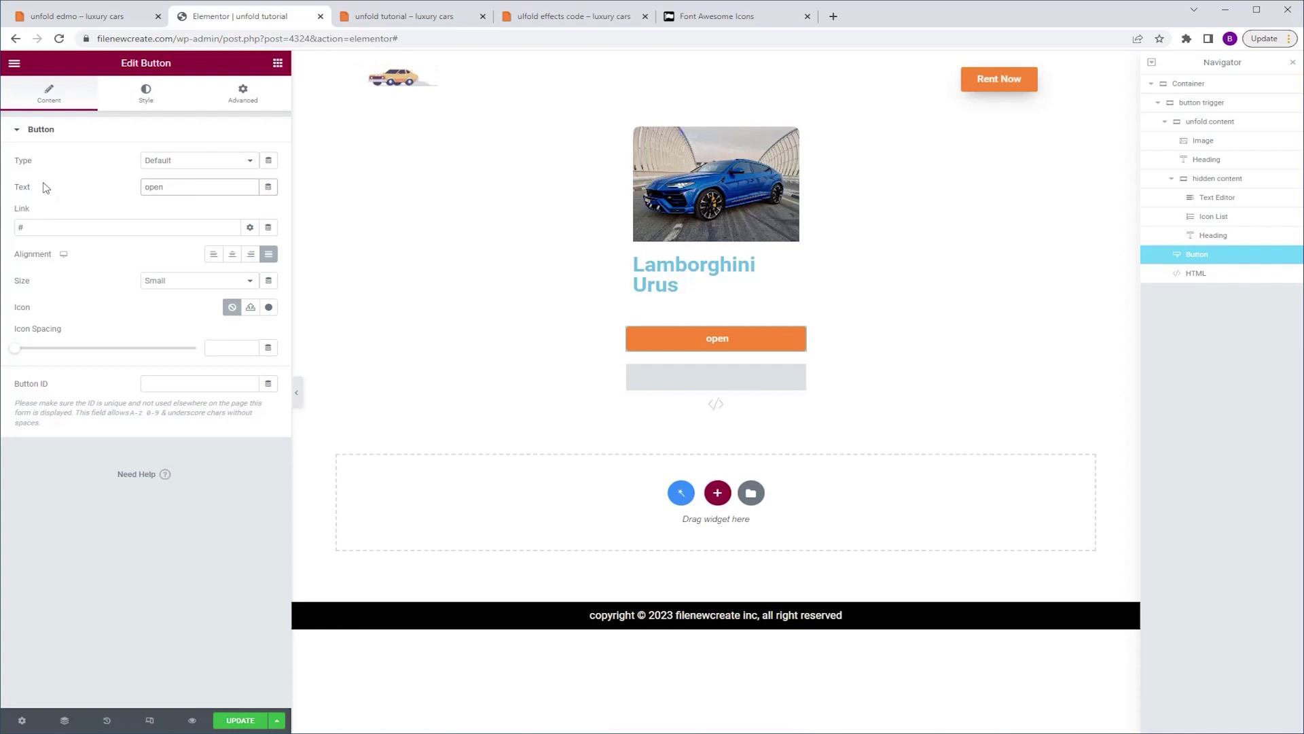
{"action": "left_click", "coordinate": [241, 721]}
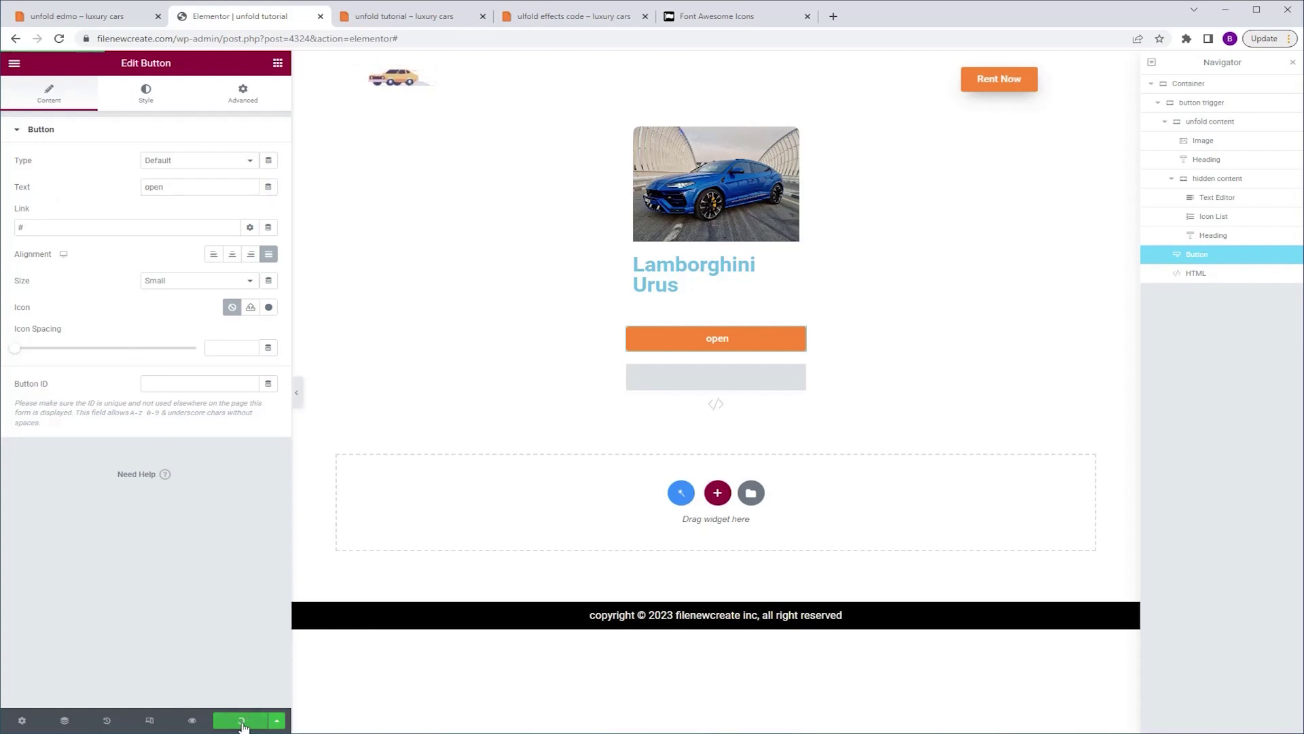
Step: Preview the page again and test the card's open and close button labels
{"action": "left_click", "coordinate": [192, 720]}
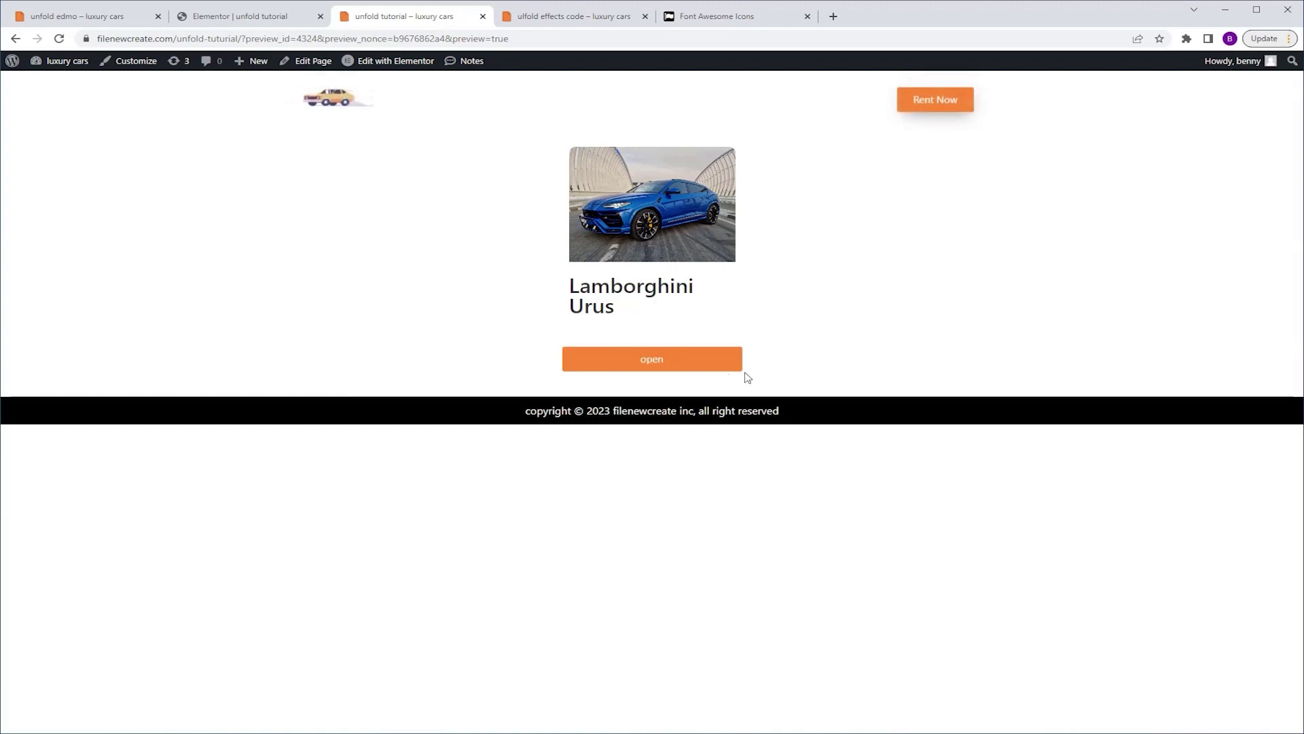
{"action": "left_click", "coordinate": [678, 364]}
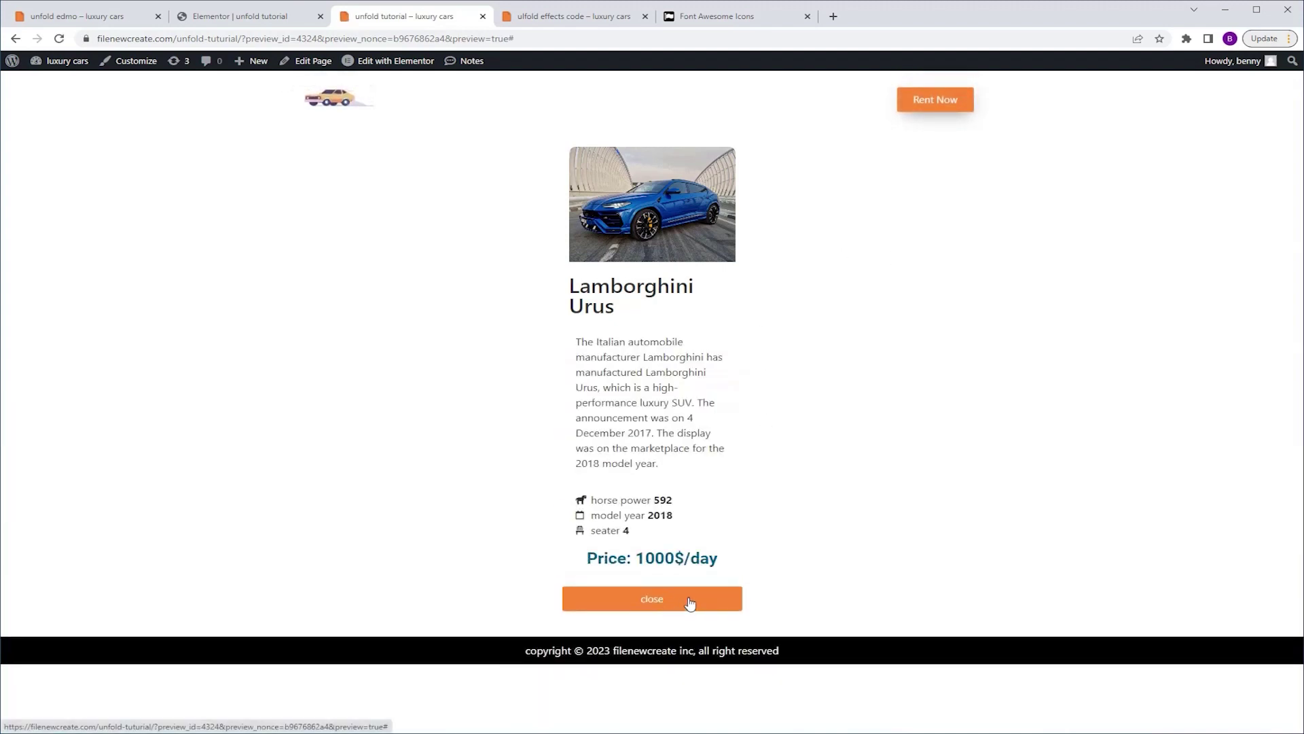
{"action": "left_click", "coordinate": [689, 602]}
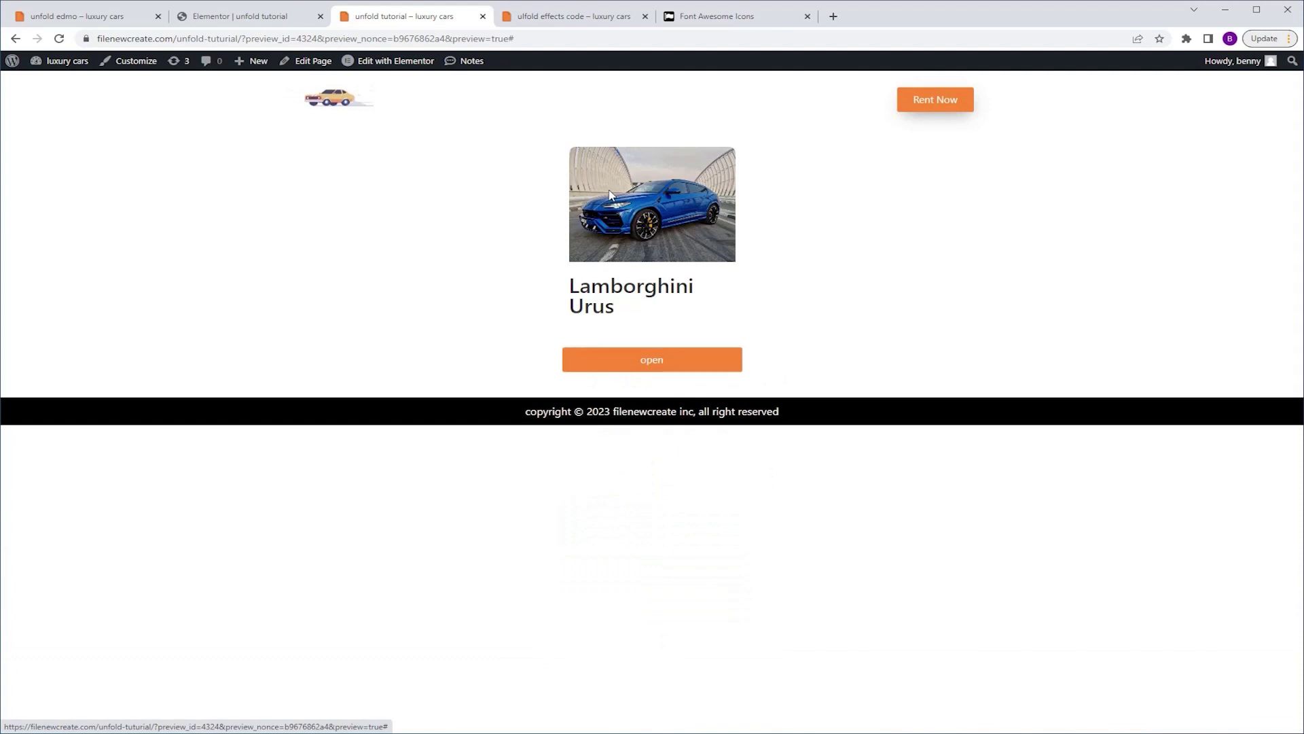
Step: Duplicate the whole button trigger container in the Elementor editor to make a second car card
{"action": "left_click", "coordinate": [251, 16]}
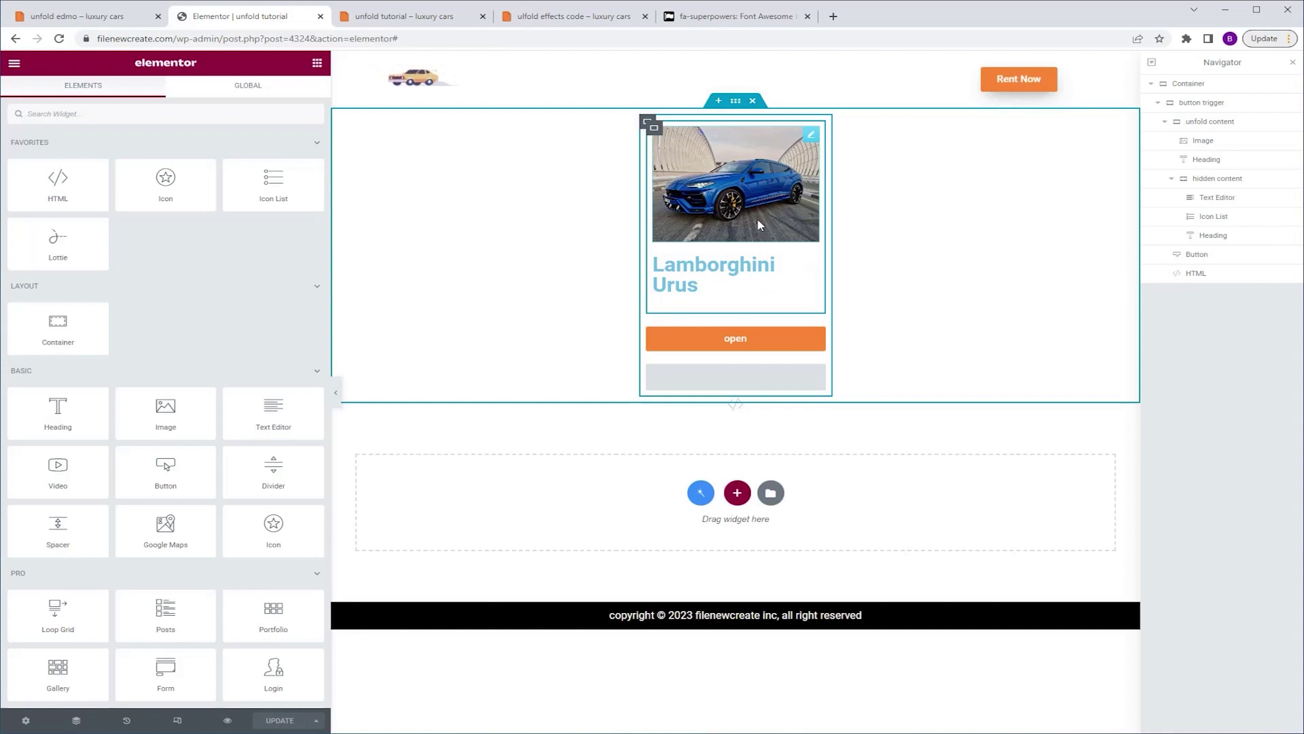
{"action": "left_click", "coordinate": [1214, 107]}
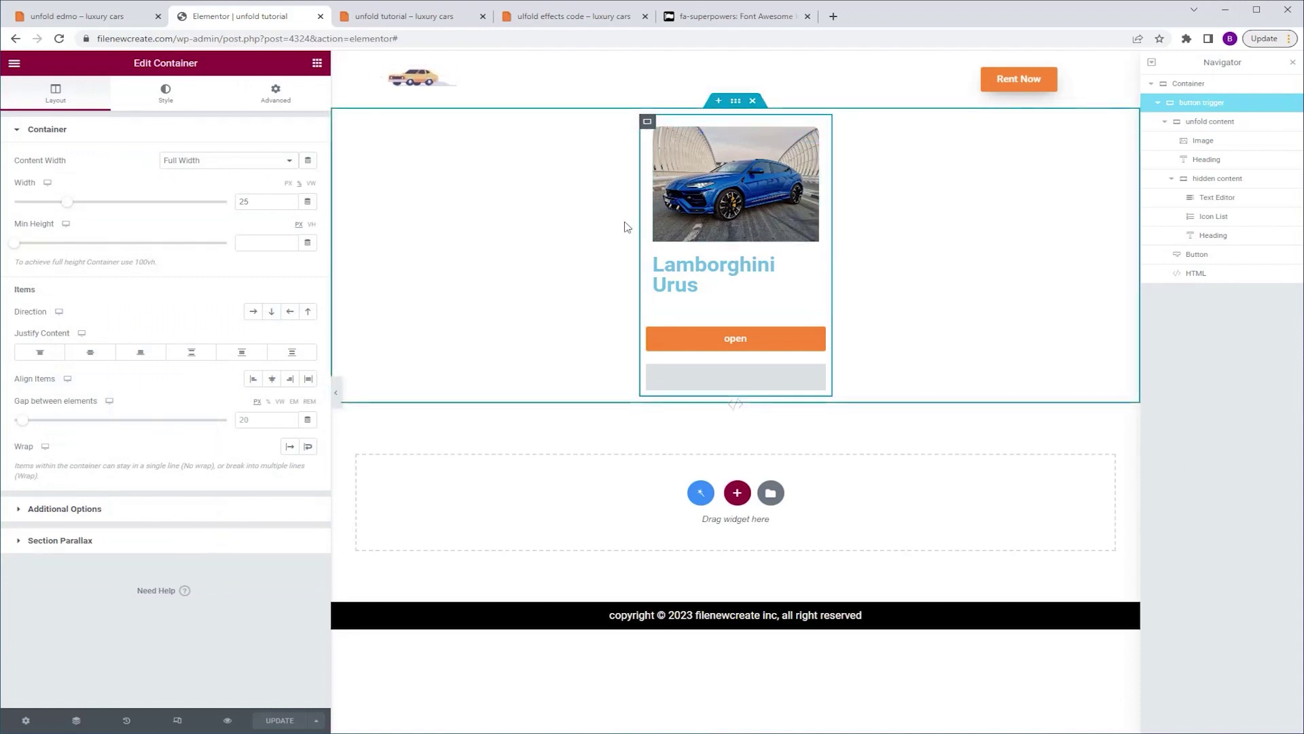
{"action": "key", "text": "ctrl+d"}
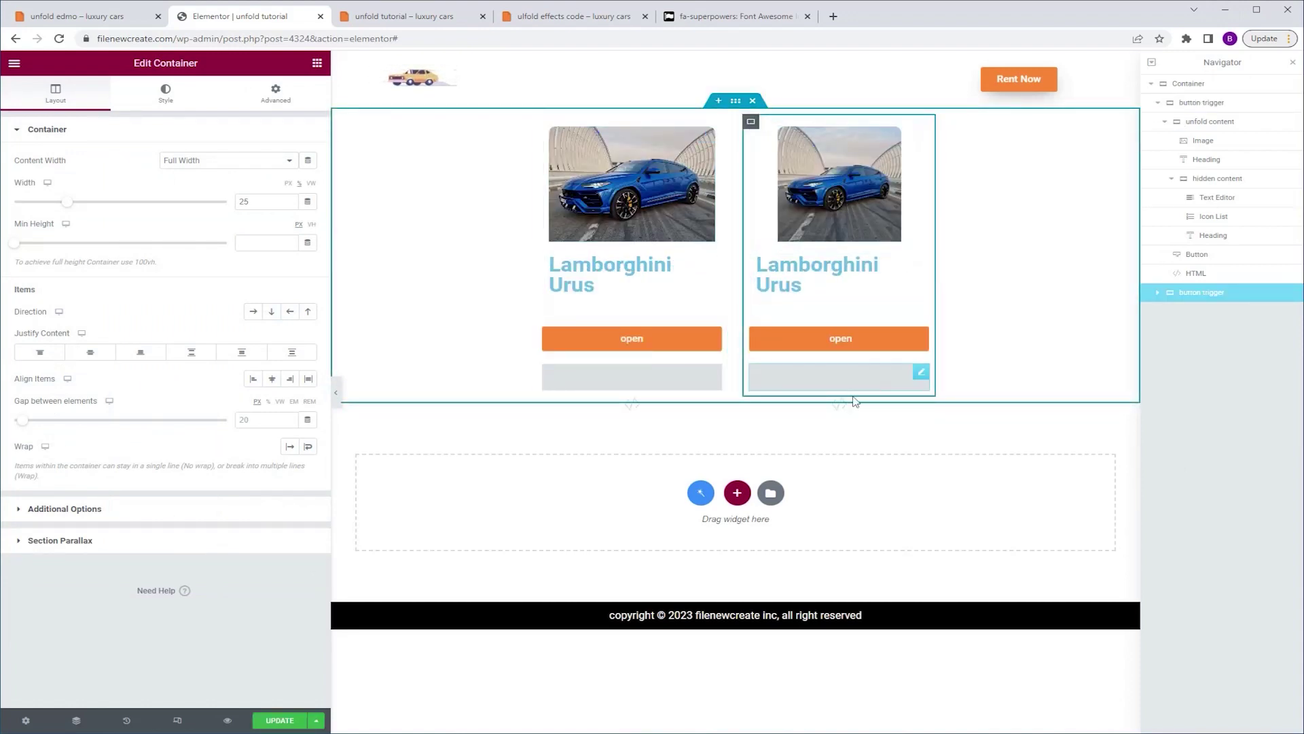
Step: Delete the HTML widget from the second car card
{"action": "left_click", "coordinate": [919, 372]}
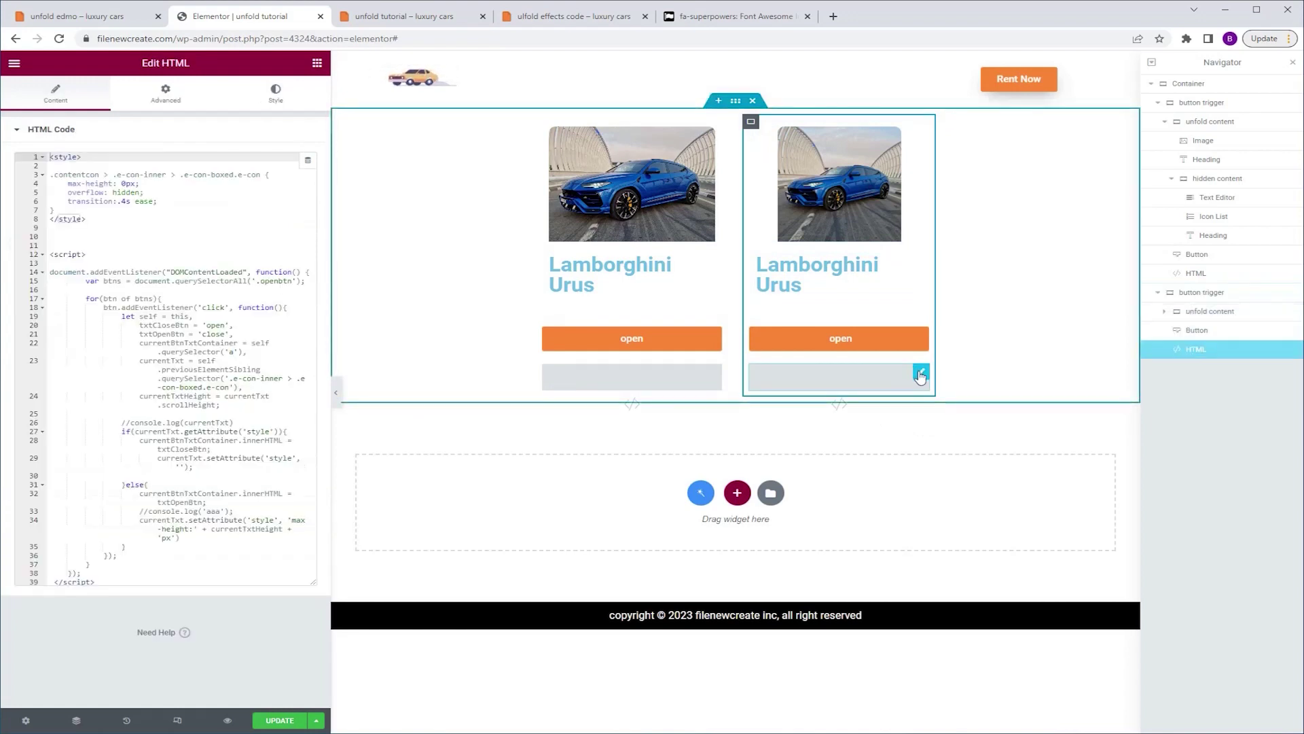
{"action": "key", "text": "Delete"}
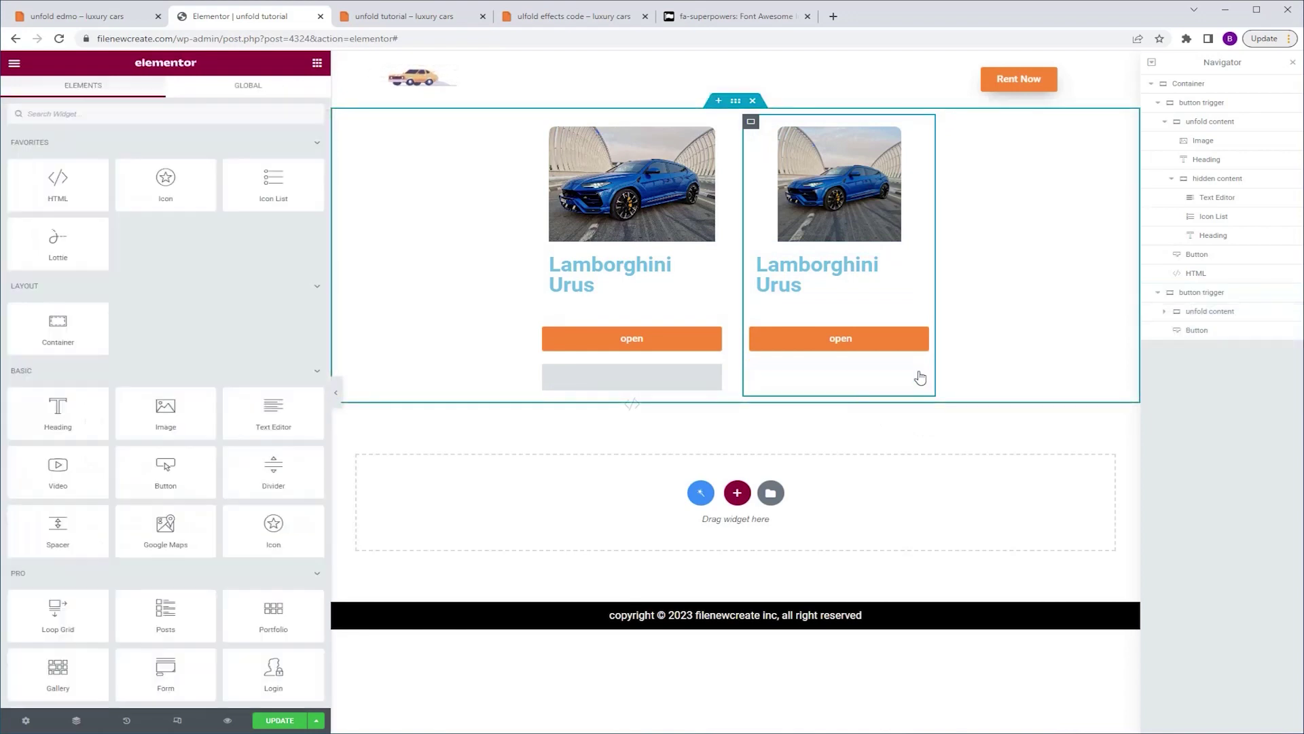
Step: Duplicate the second car card's container twice to make a row of four cards, and save the page
{"action": "left_click", "coordinate": [751, 124]}
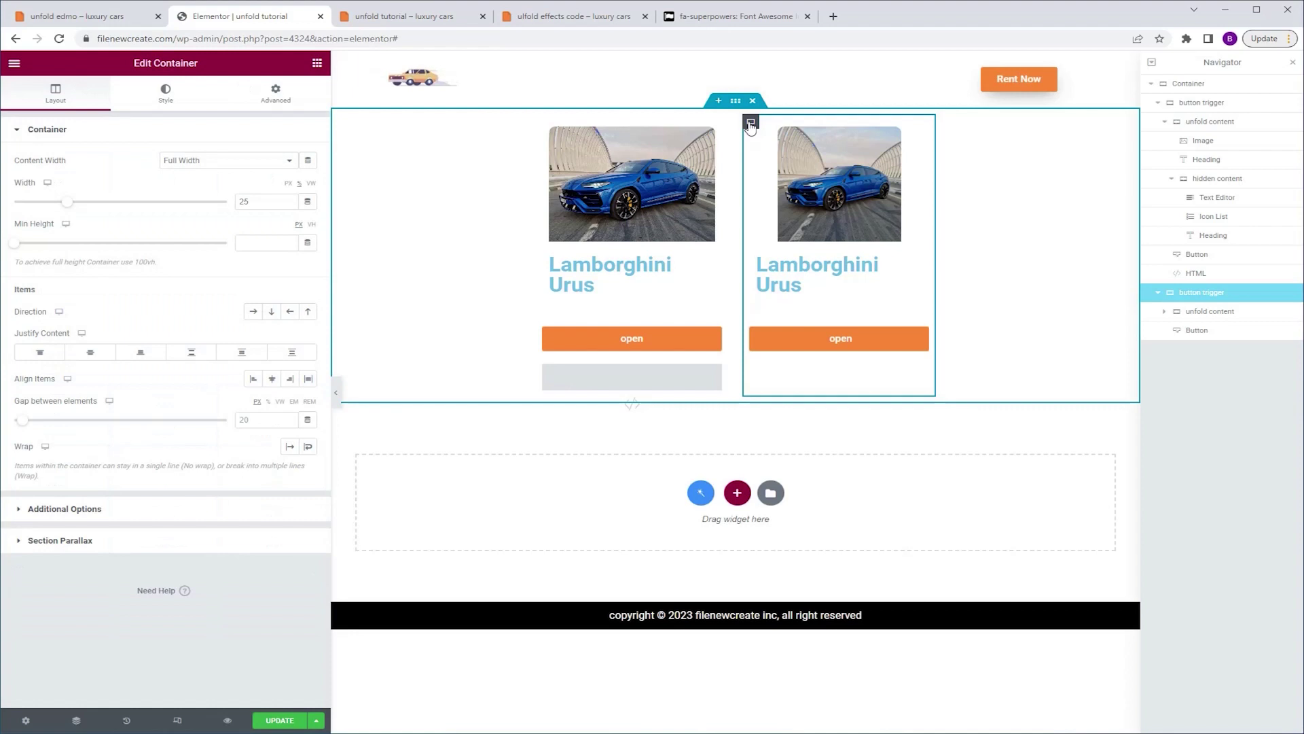
{"action": "key", "text": "ctrl+d"}
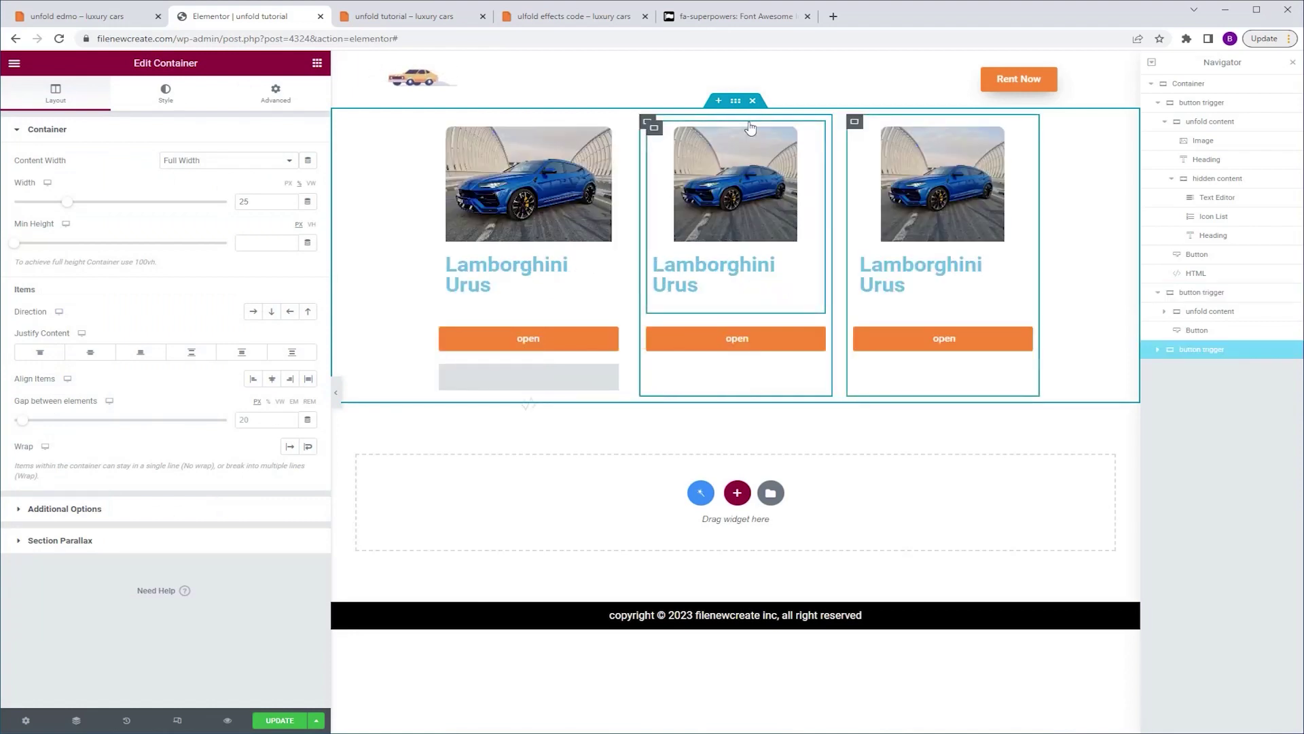
{"action": "key", "text": "ctrl+d"}
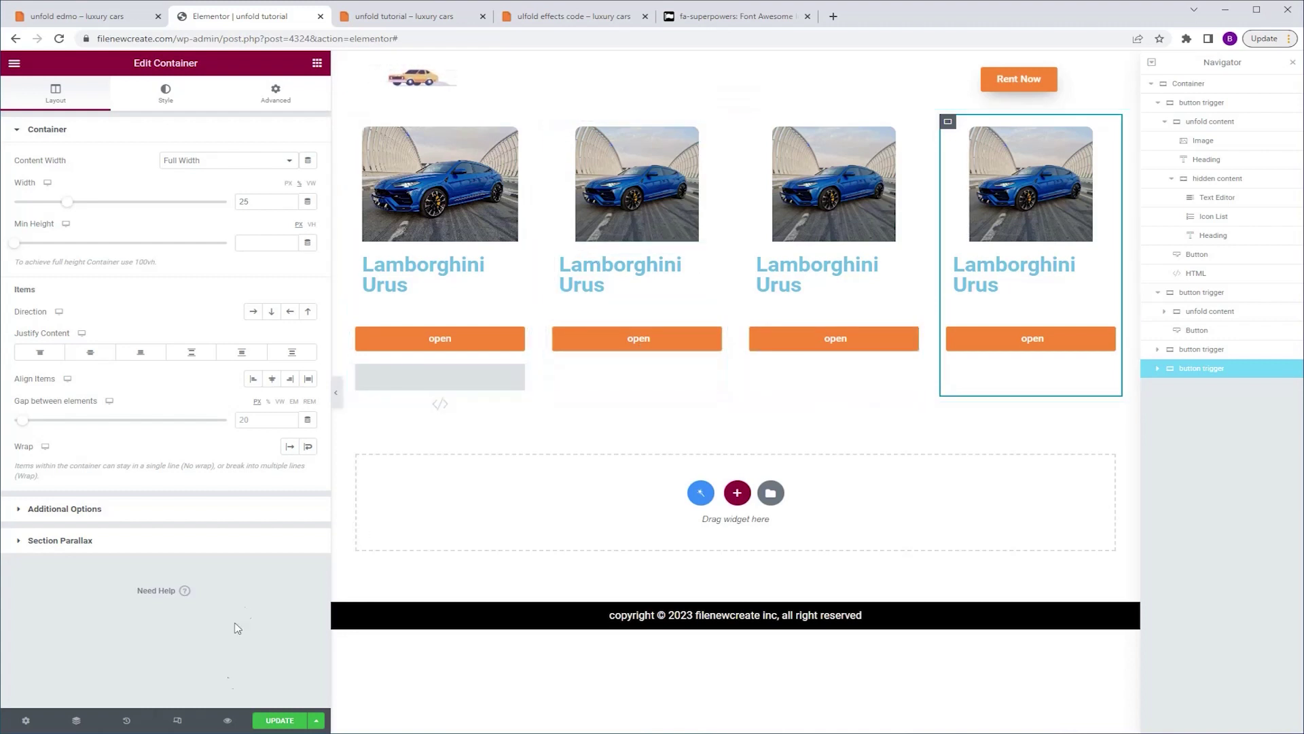
{"action": "left_click", "coordinate": [280, 720]}
Step: Preview the page and test unfolding and folding the four car cards with their open and close buttons
{"action": "left_click", "coordinate": [227, 720]}
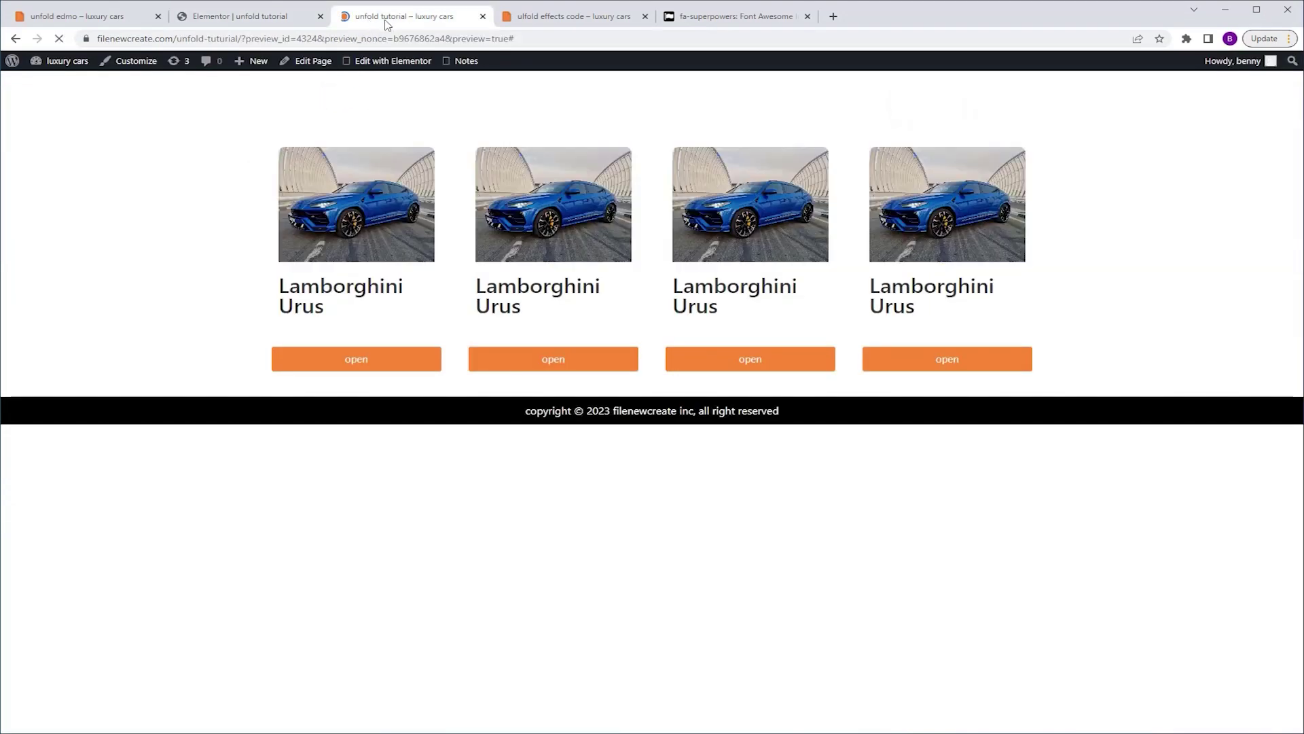
{"action": "left_click", "coordinate": [805, 362]}
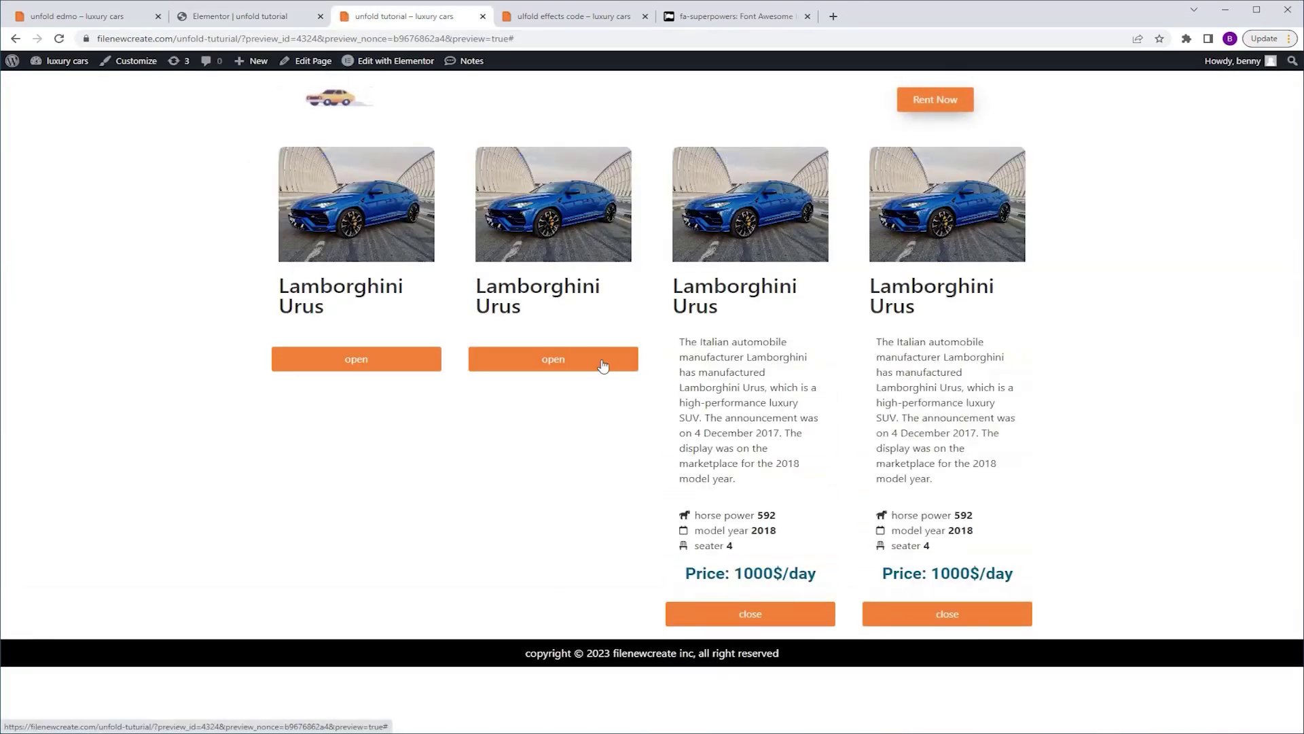
{"action": "left_click", "coordinate": [602, 362]}
{"action": "left_click", "coordinate": [351, 363]}
{"action": "left_click", "coordinate": [403, 617]}
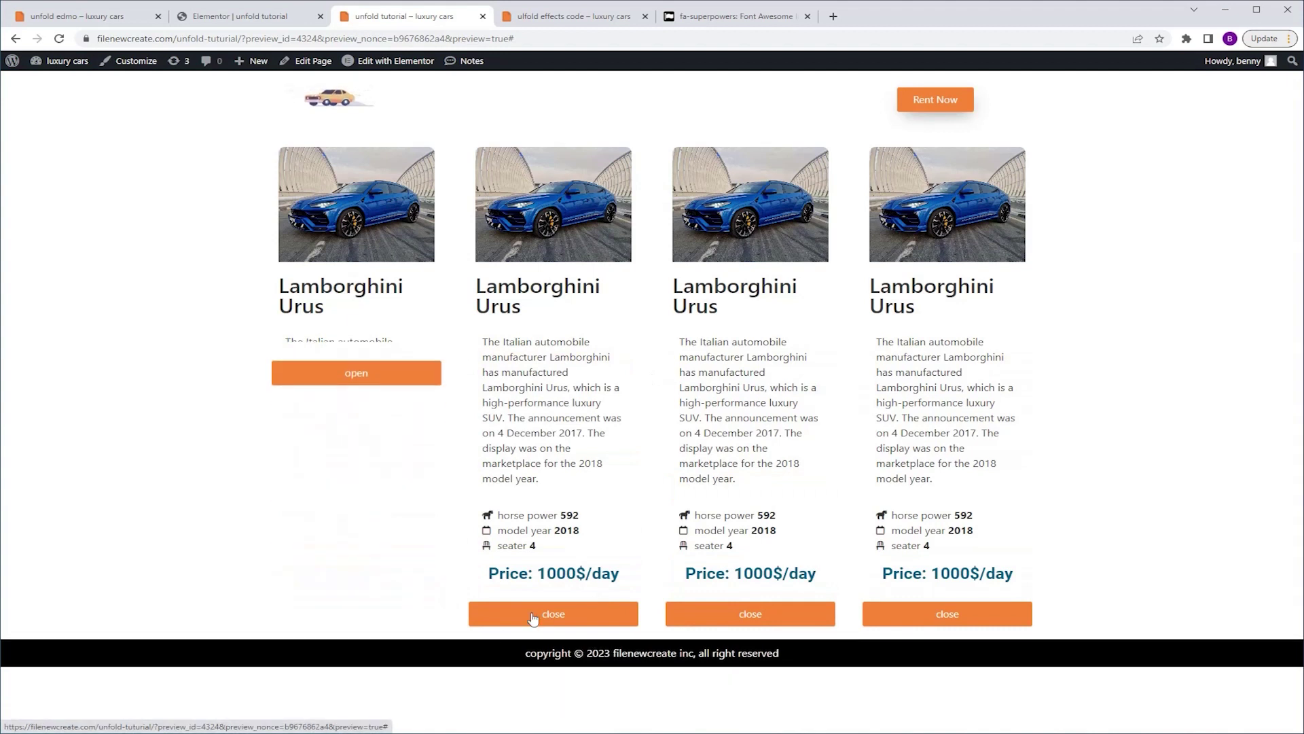
{"action": "left_click", "coordinate": [708, 620]}
{"action": "left_click", "coordinate": [625, 614]}
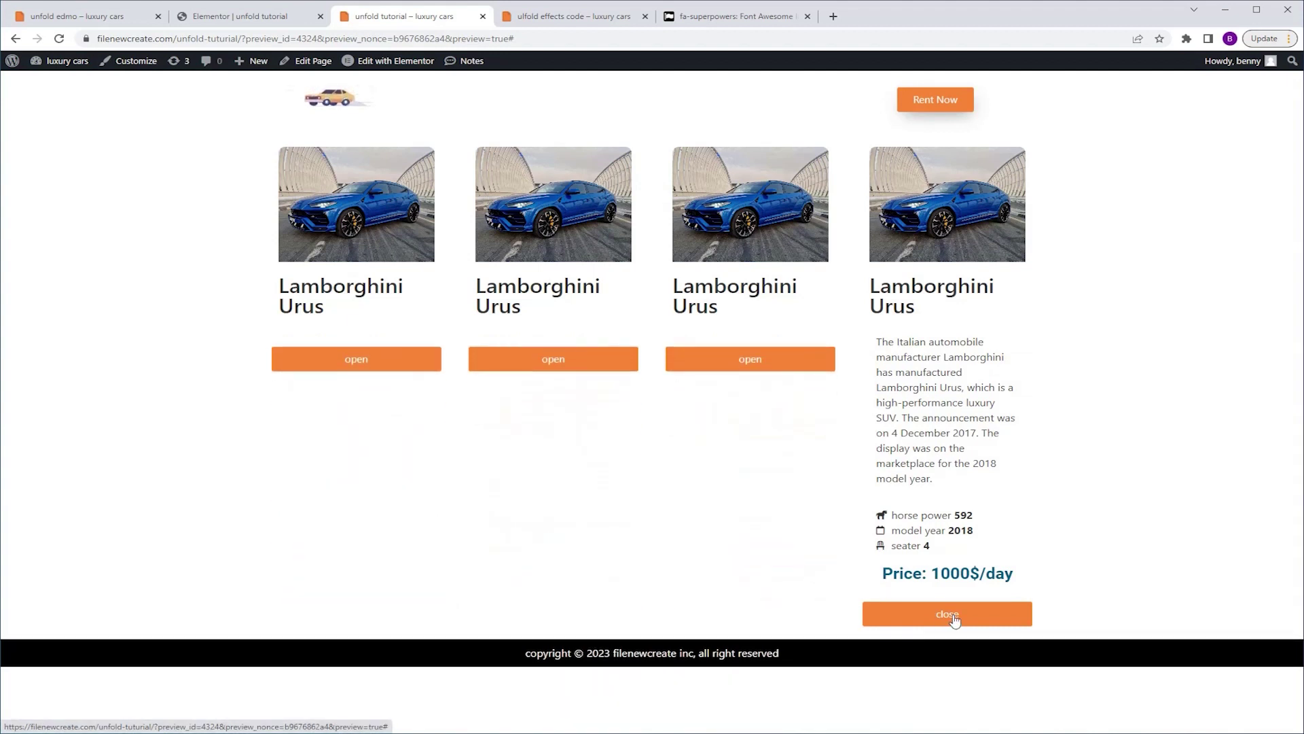
{"action": "left_click", "coordinate": [952, 617]}
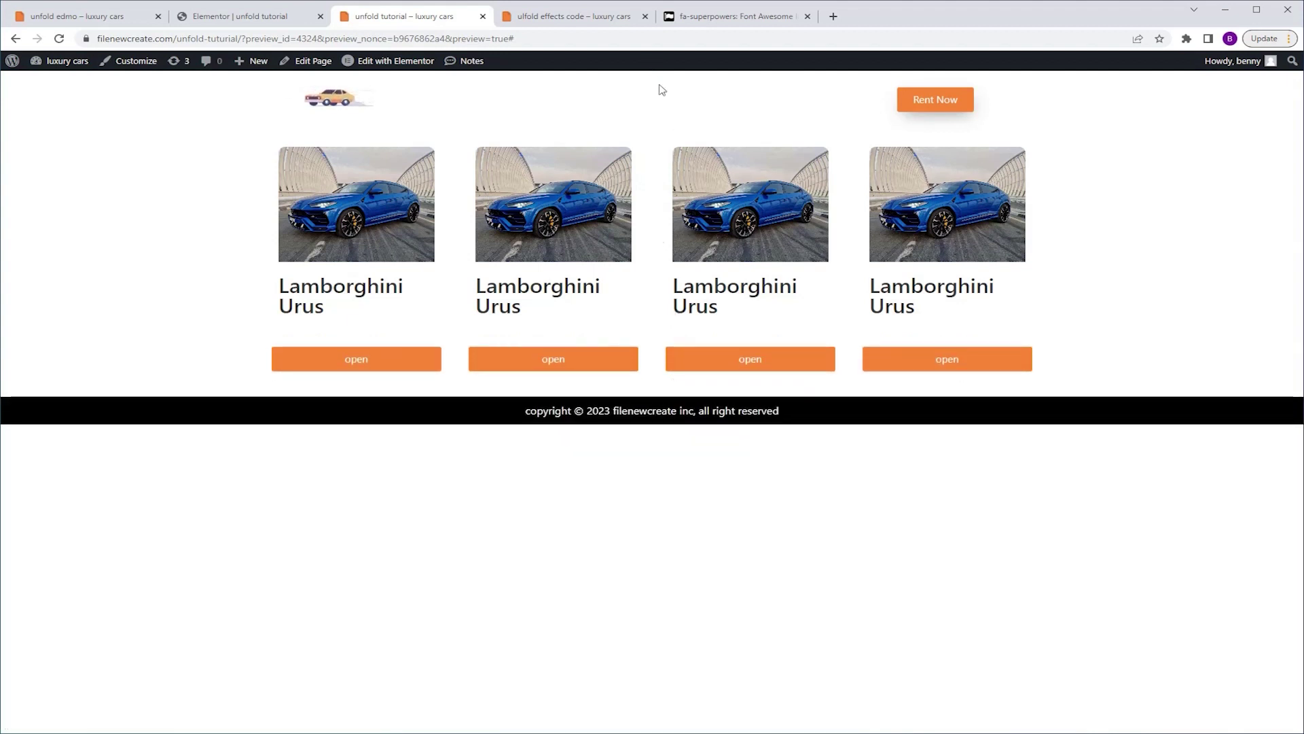
Step: Return to the Elementor editor and undo the last two card duplications
{"action": "left_click", "coordinate": [233, 21]}
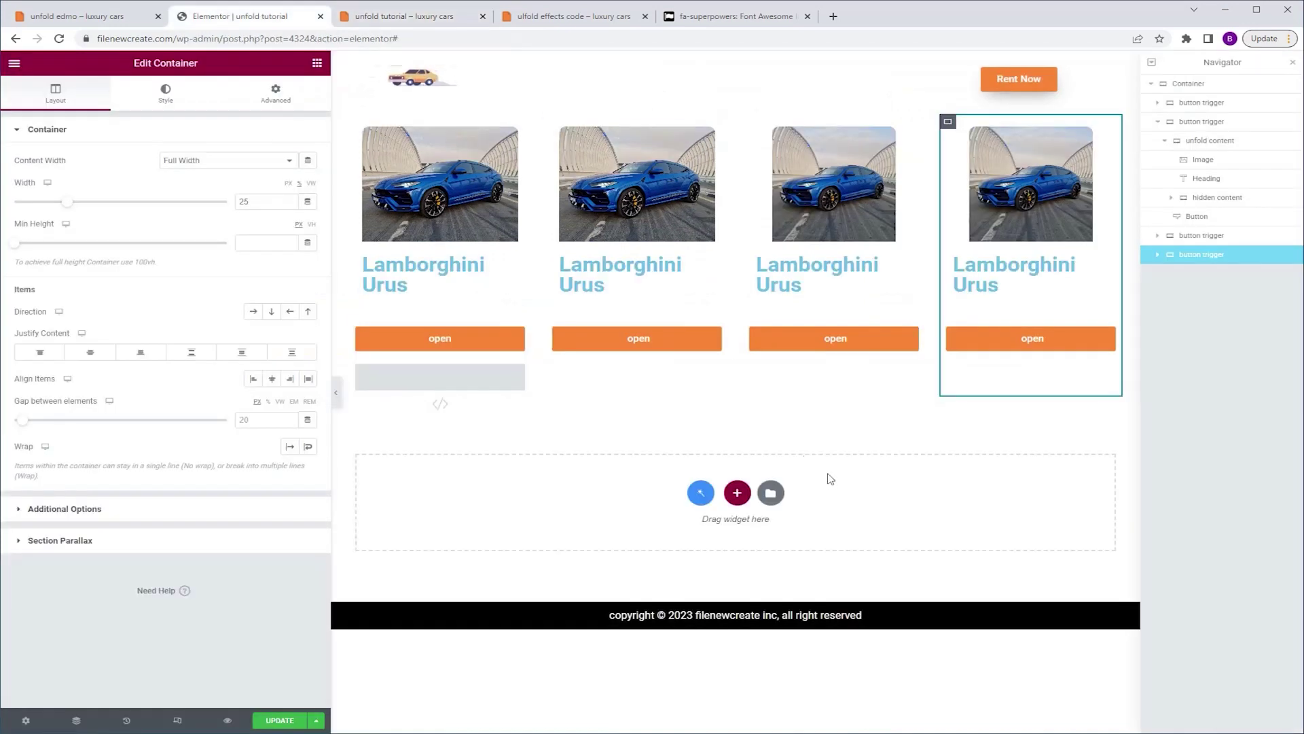
{"action": "key", "text": "ctrl+z"}
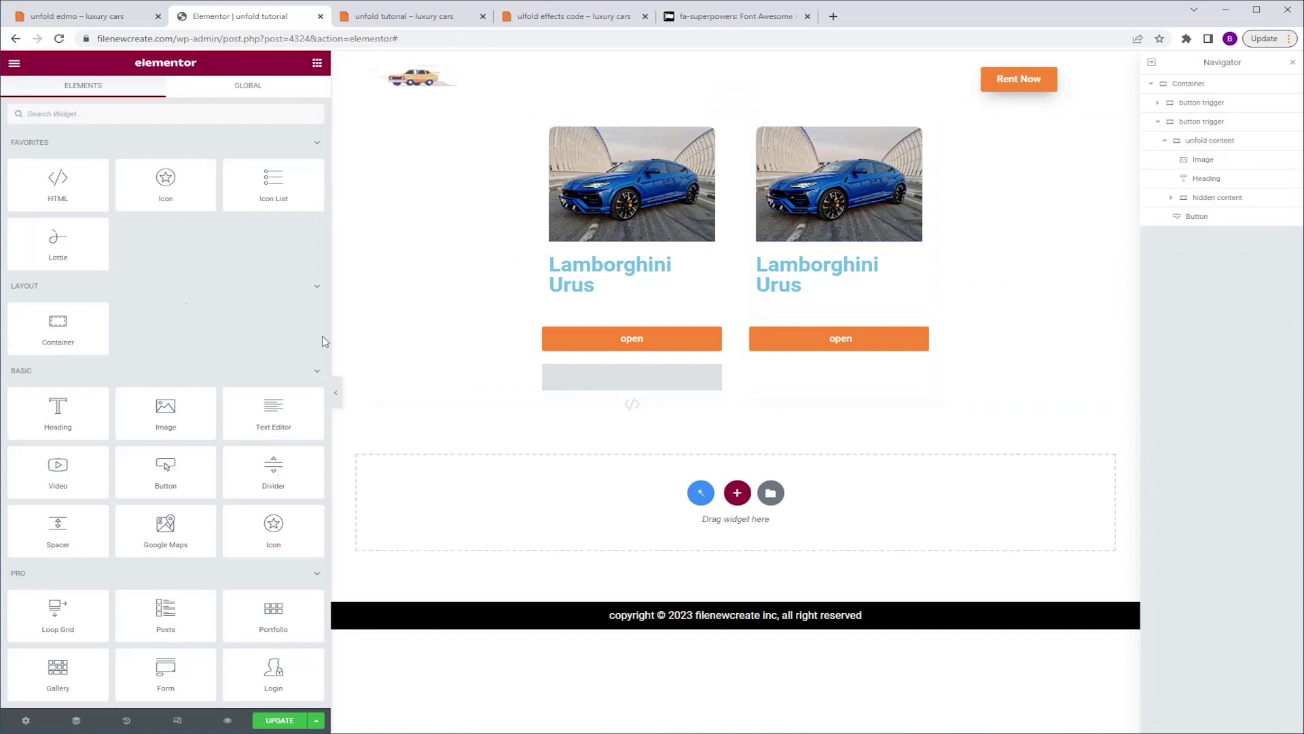
Step: Add an HTML widget below the button in the second car card and delete that card's button
{"action": "left_click_drag", "start_coordinate": [59, 187], "coordinate": [836, 354]}
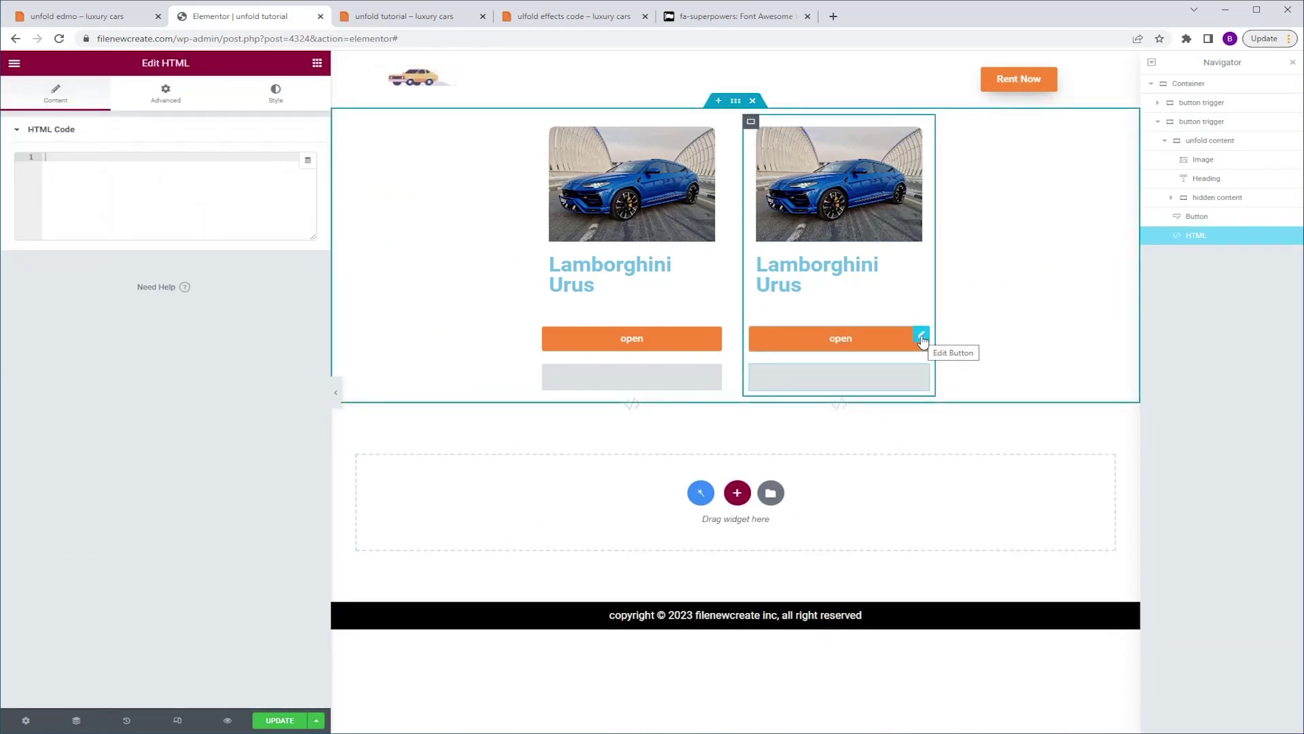
{"action": "left_click", "coordinate": [921, 338]}
{"action": "key", "text": "Delete"}
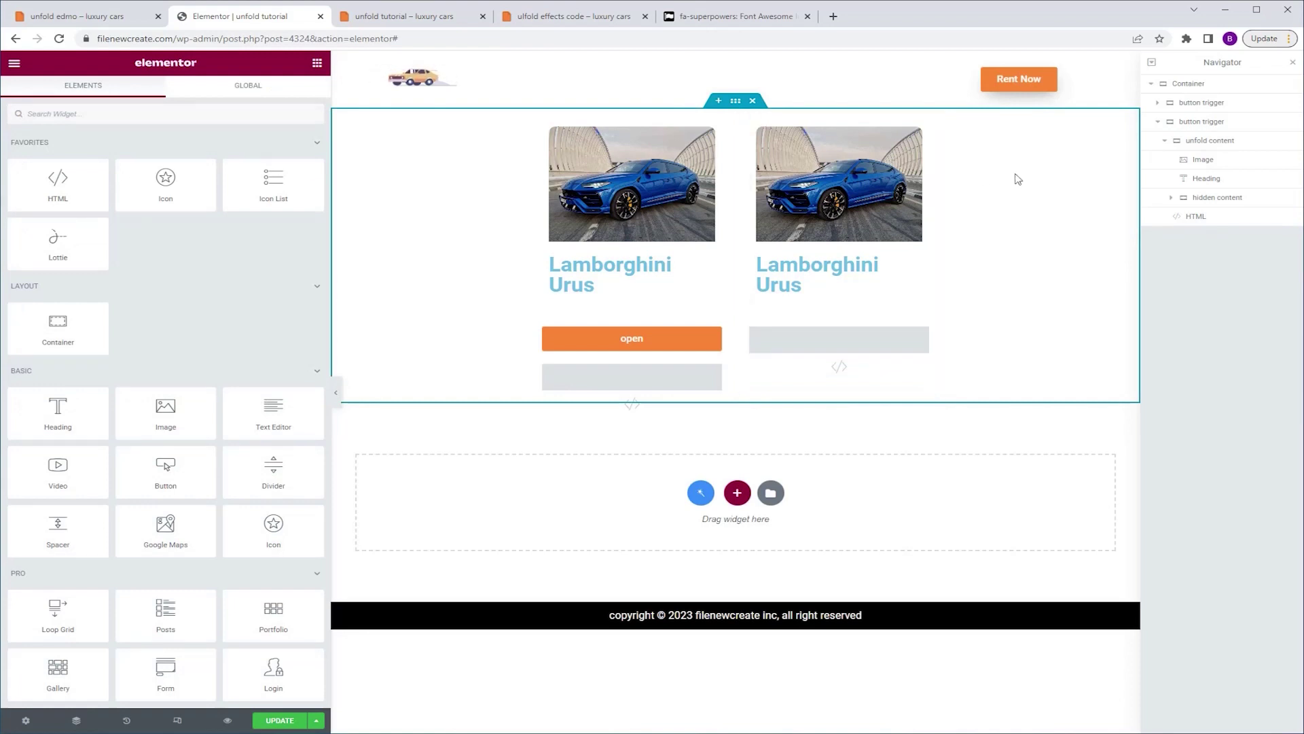
Step: Copy the Box Trigger container class from the effects code page and set the second card's unfold content CSS class to contentcon-nobtn
{"action": "left_click", "coordinate": [574, 16]}
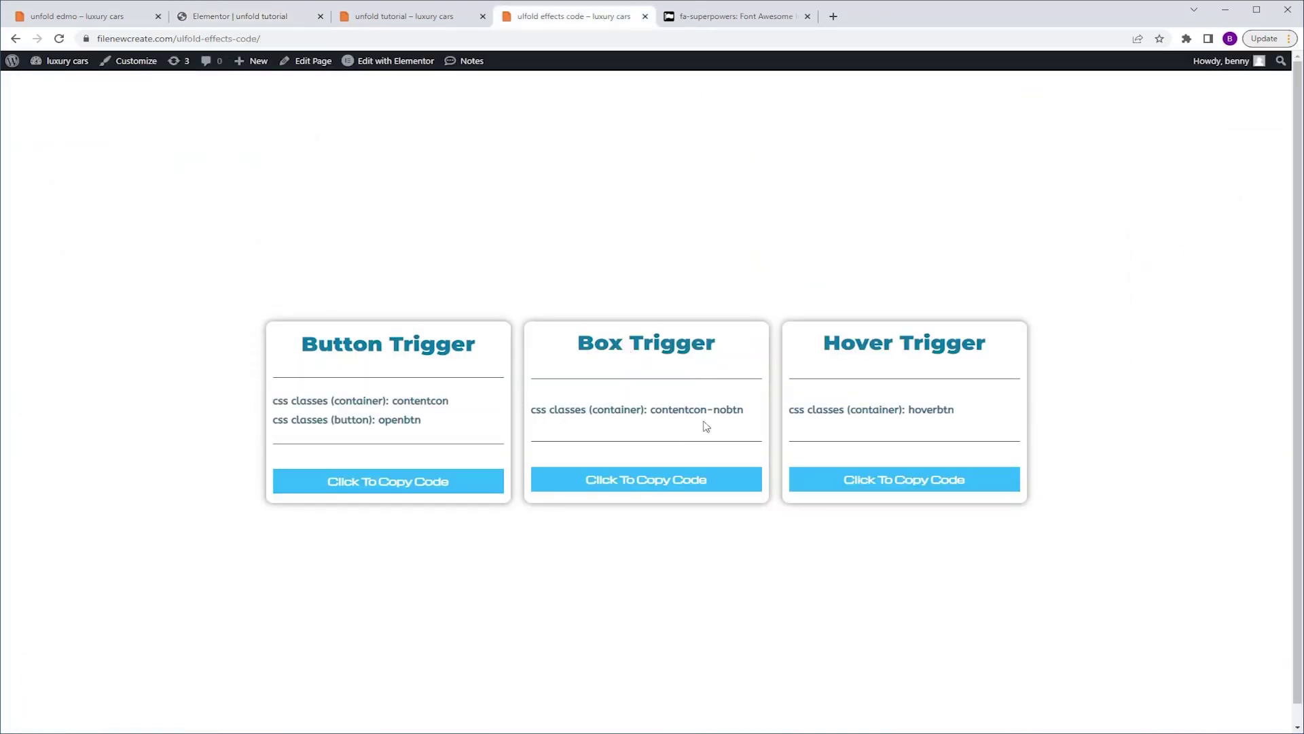
{"action": "left_click_drag", "start_coordinate": [743, 411], "coordinate": [662, 421]}
{"action": "left_click", "coordinate": [285, 17]}
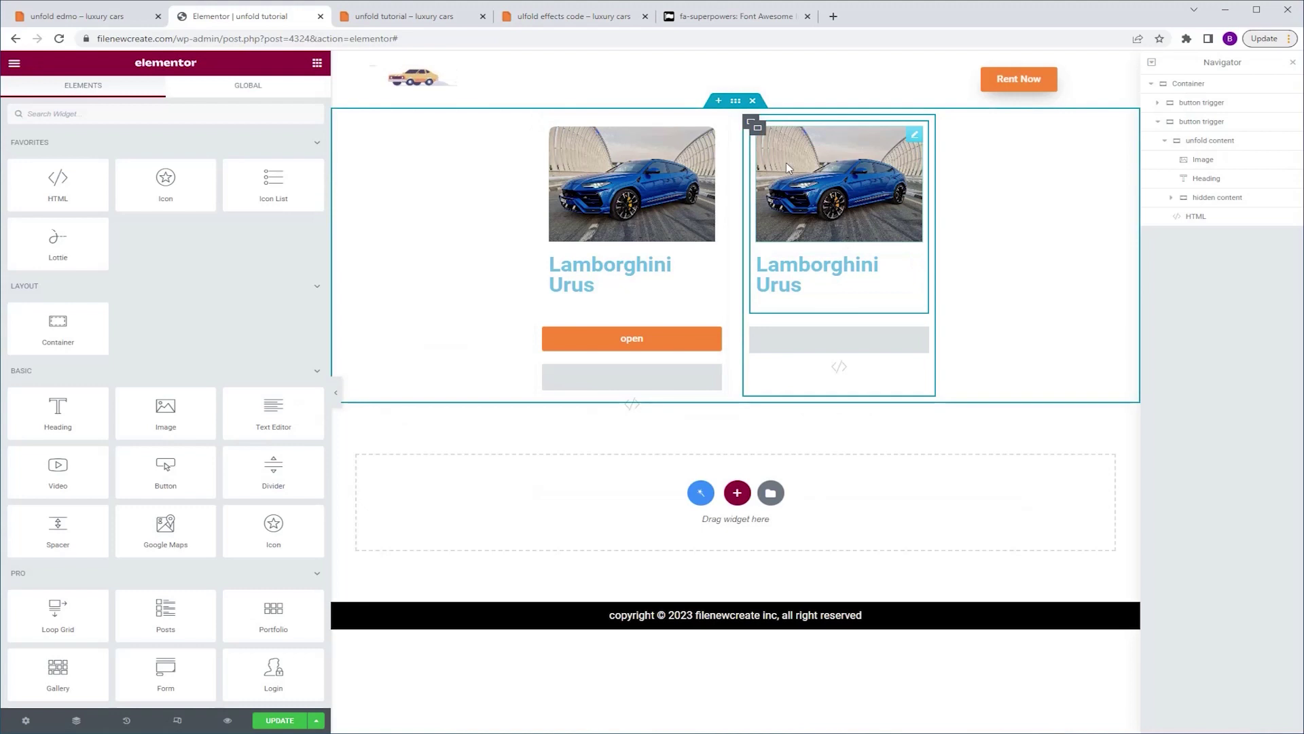
{"action": "left_click", "coordinate": [760, 133]}
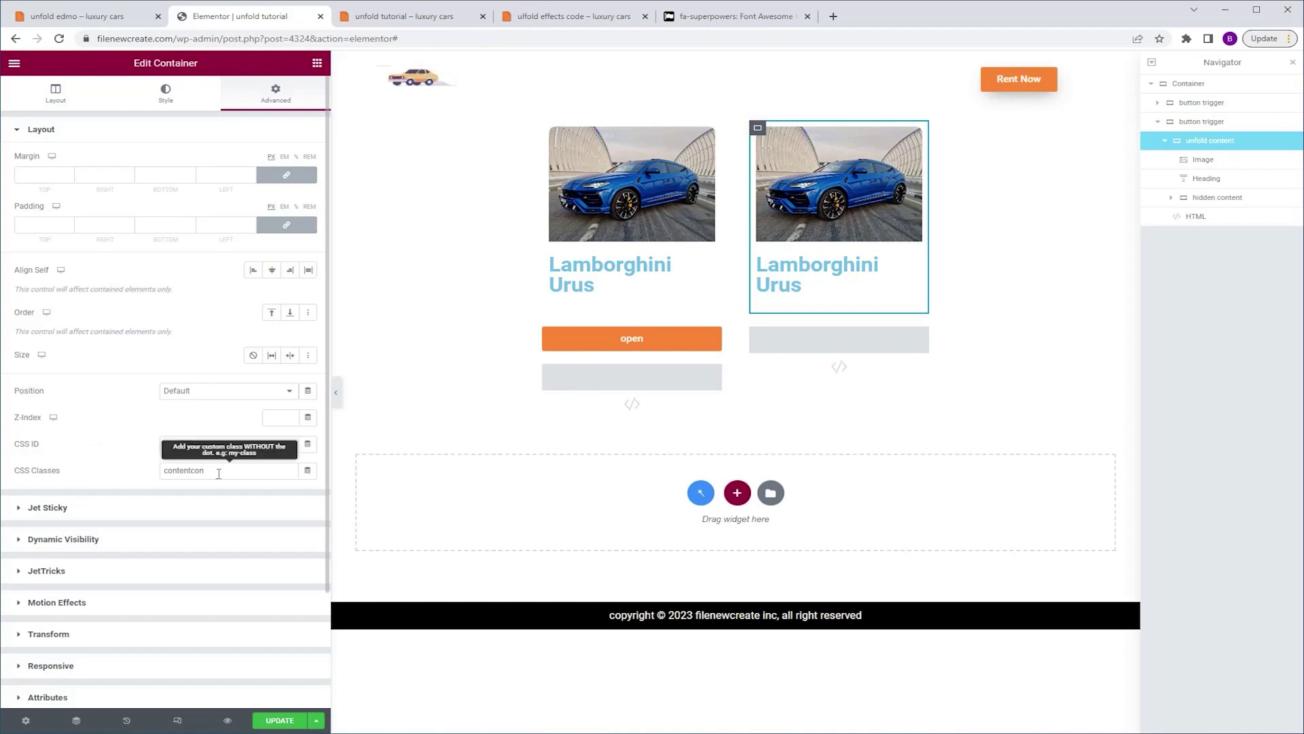
{"action": "left_click_drag", "start_coordinate": [219, 473], "coordinate": [43, 474]}
{"action": "type", "text": "contentcon-nobtn"}
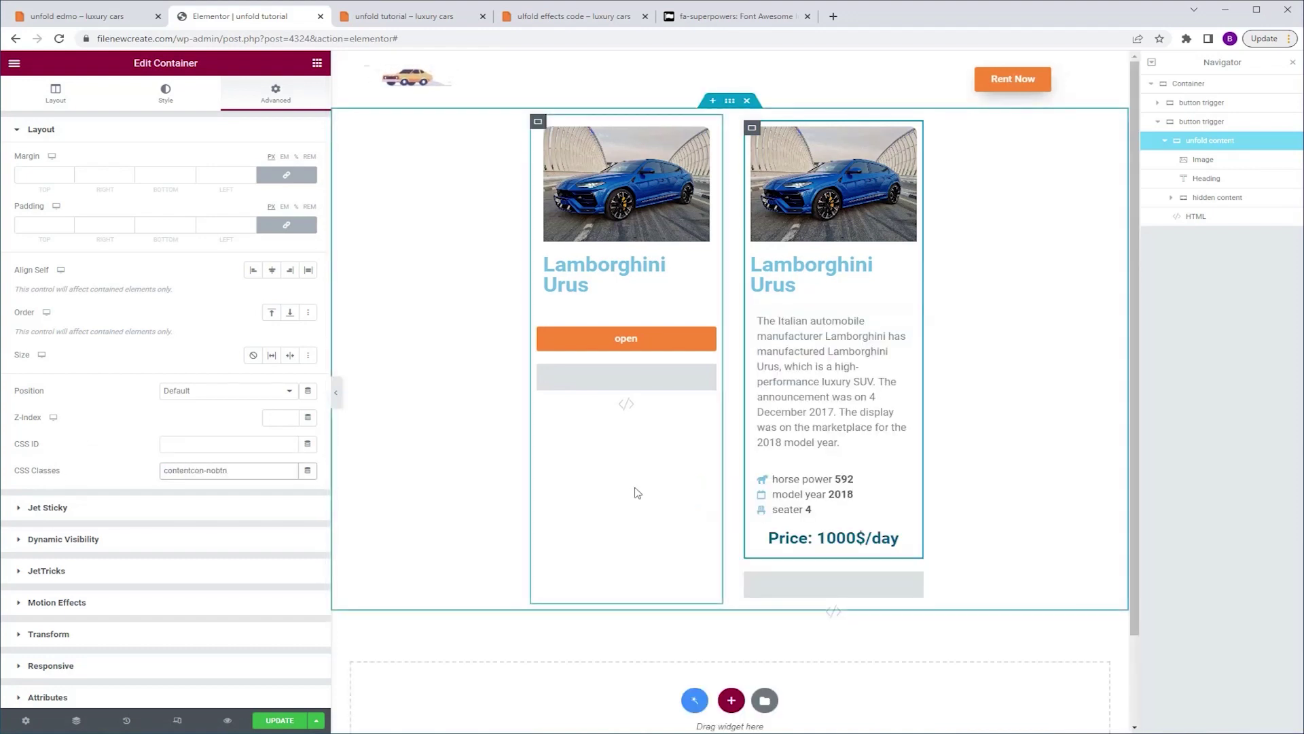
Step: Copy the Box Trigger code from the effects code page, paste it into the second card's HTML widget, and save the page
{"action": "left_click", "coordinate": [567, 23]}
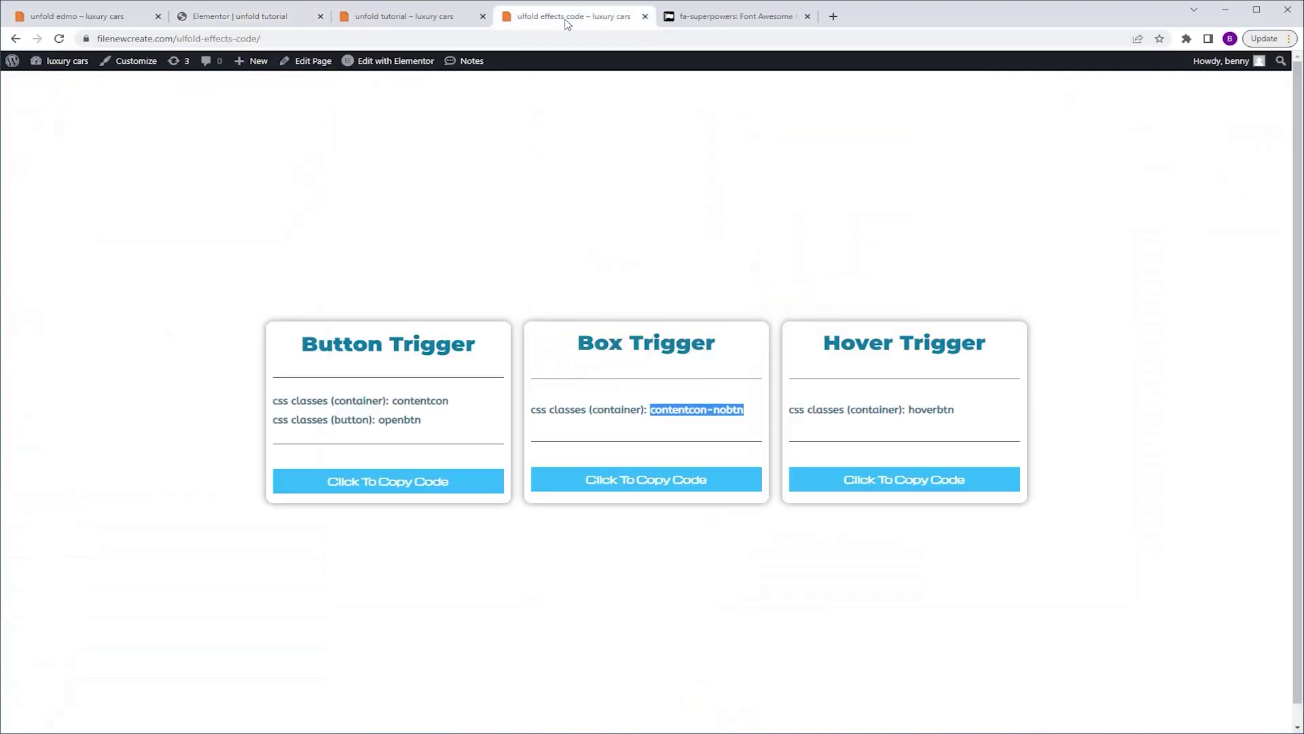
{"action": "left_click", "coordinate": [679, 481]}
{"action": "key", "text": "ctrl+2"}
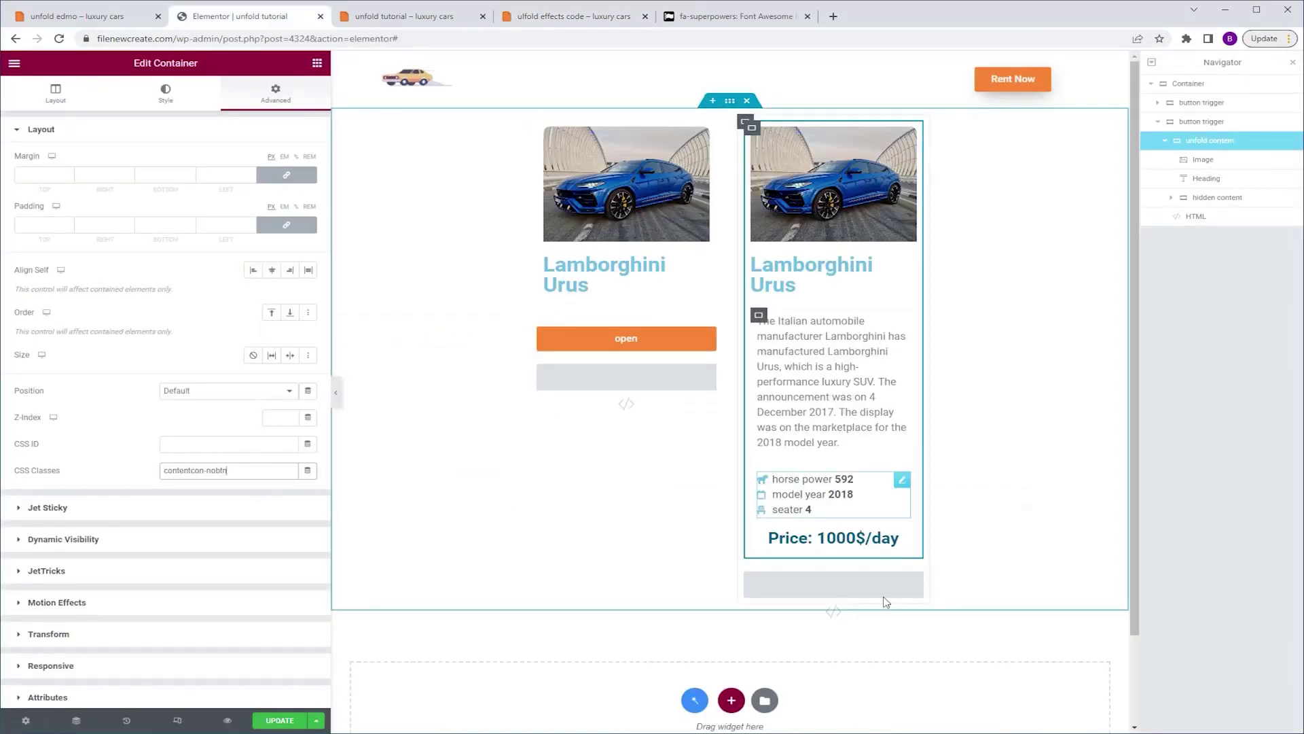
{"action": "left_click", "coordinate": [917, 582]}
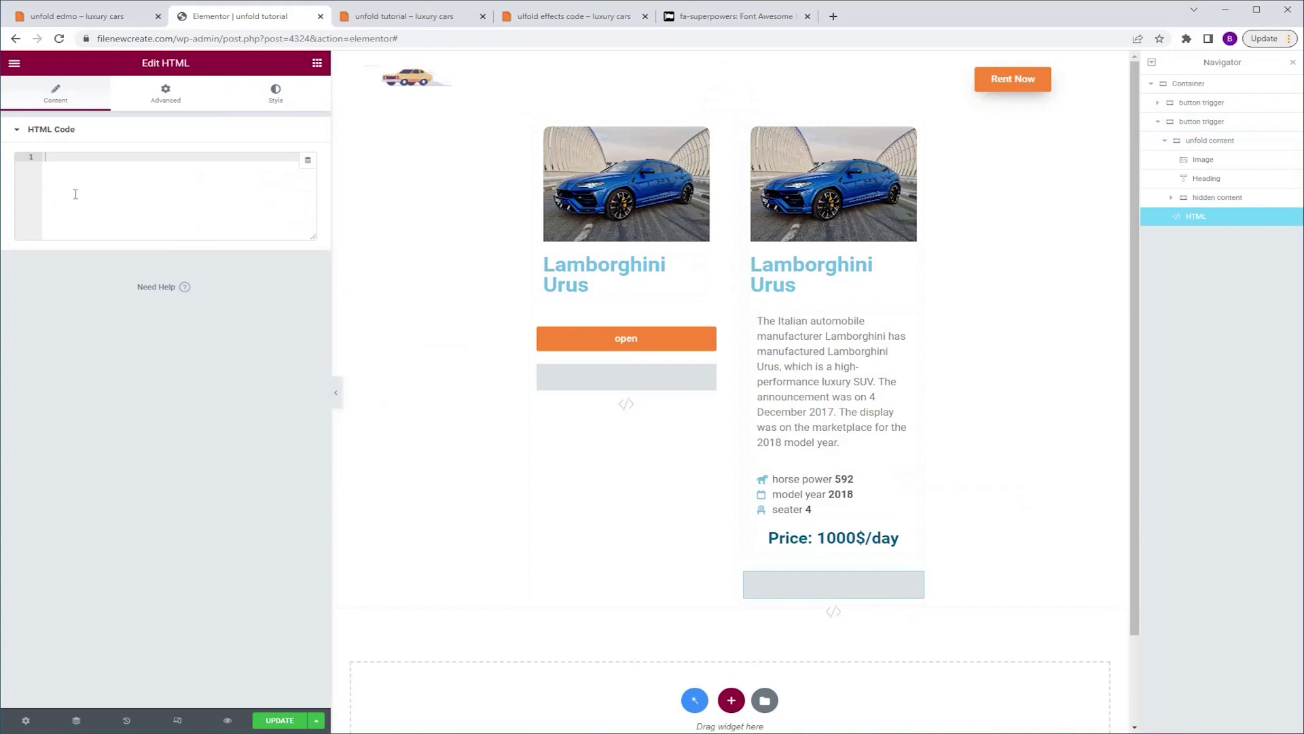
{"action": "key", "text": "ctrl+v"}
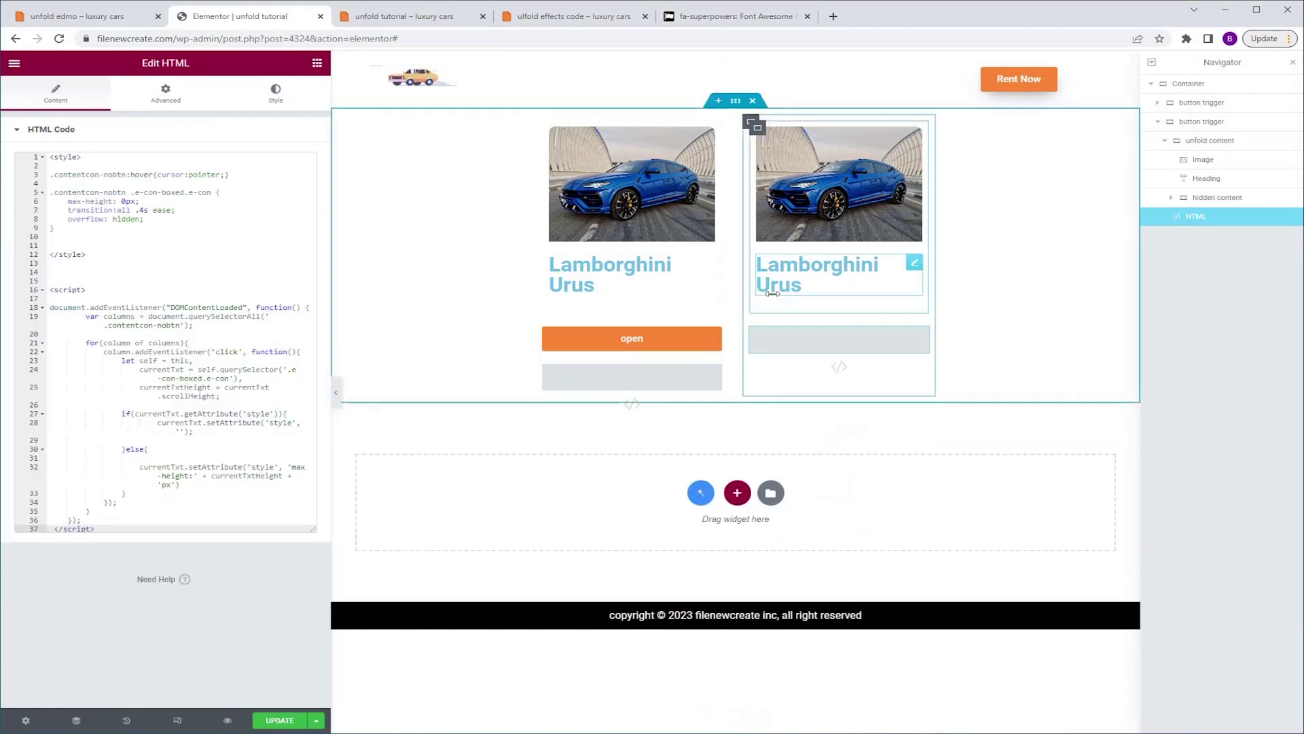
{"action": "left_click", "coordinate": [276, 723]}
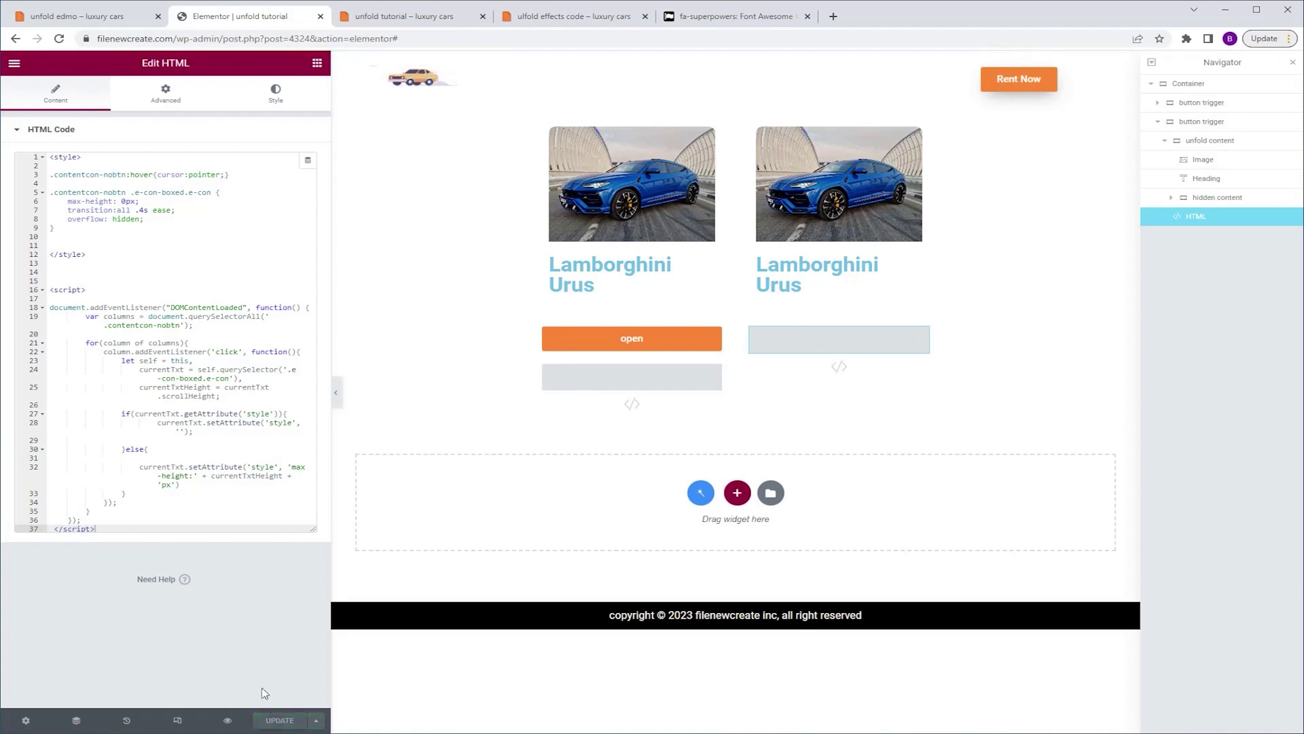
Step: Preview the page and test the second card's box trigger and the first card's open and close button
{"action": "left_click", "coordinate": [229, 721]}
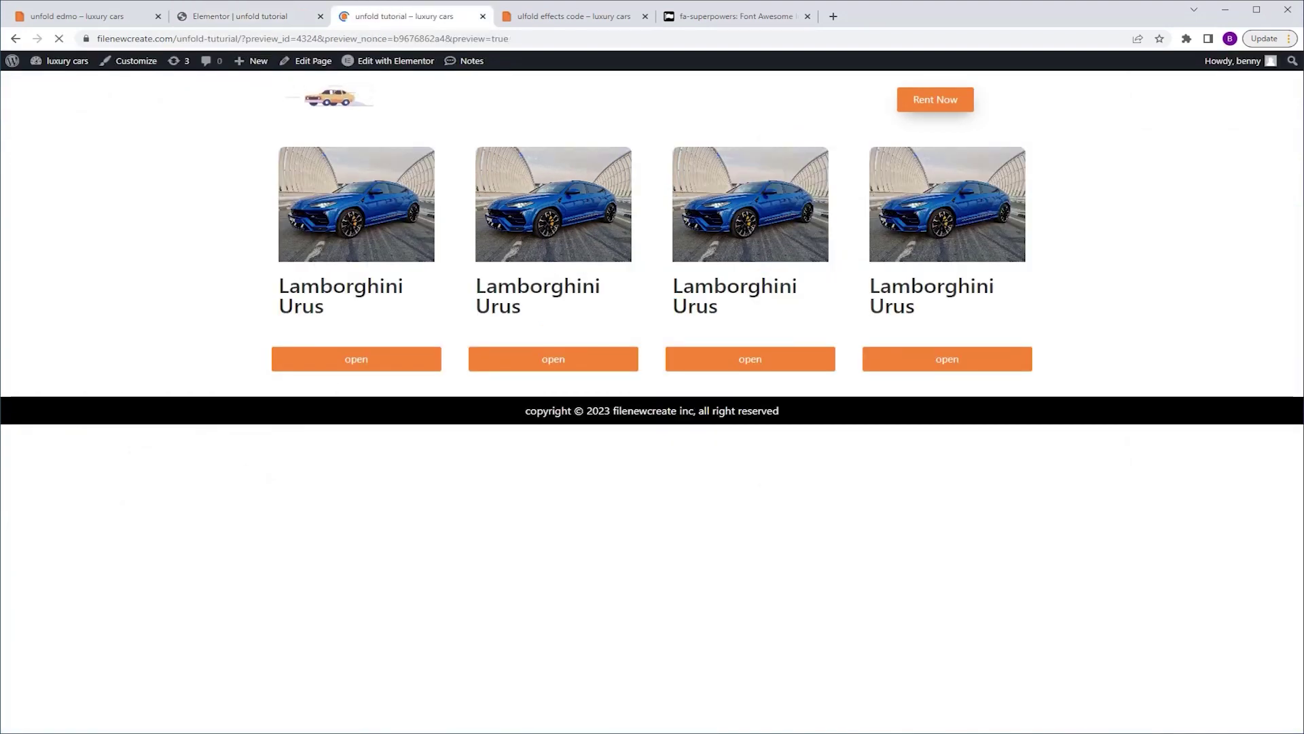
{"action": "left_click", "coordinate": [684, 311]}
{"action": "left_click", "coordinate": [747, 186]}
{"action": "left_click", "coordinate": [757, 314]}
{"action": "left_click", "coordinate": [750, 263]}
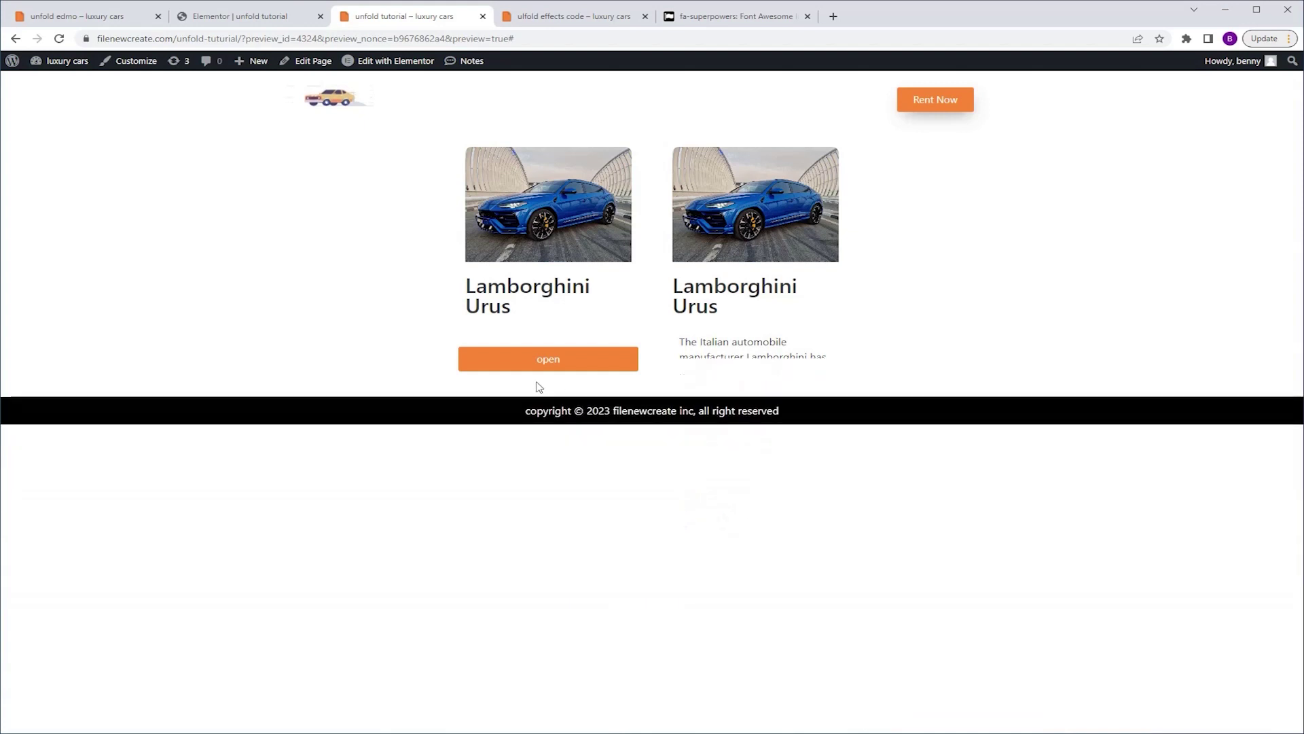
{"action": "left_click", "coordinate": [548, 364]}
{"action": "left_click", "coordinate": [591, 602]}
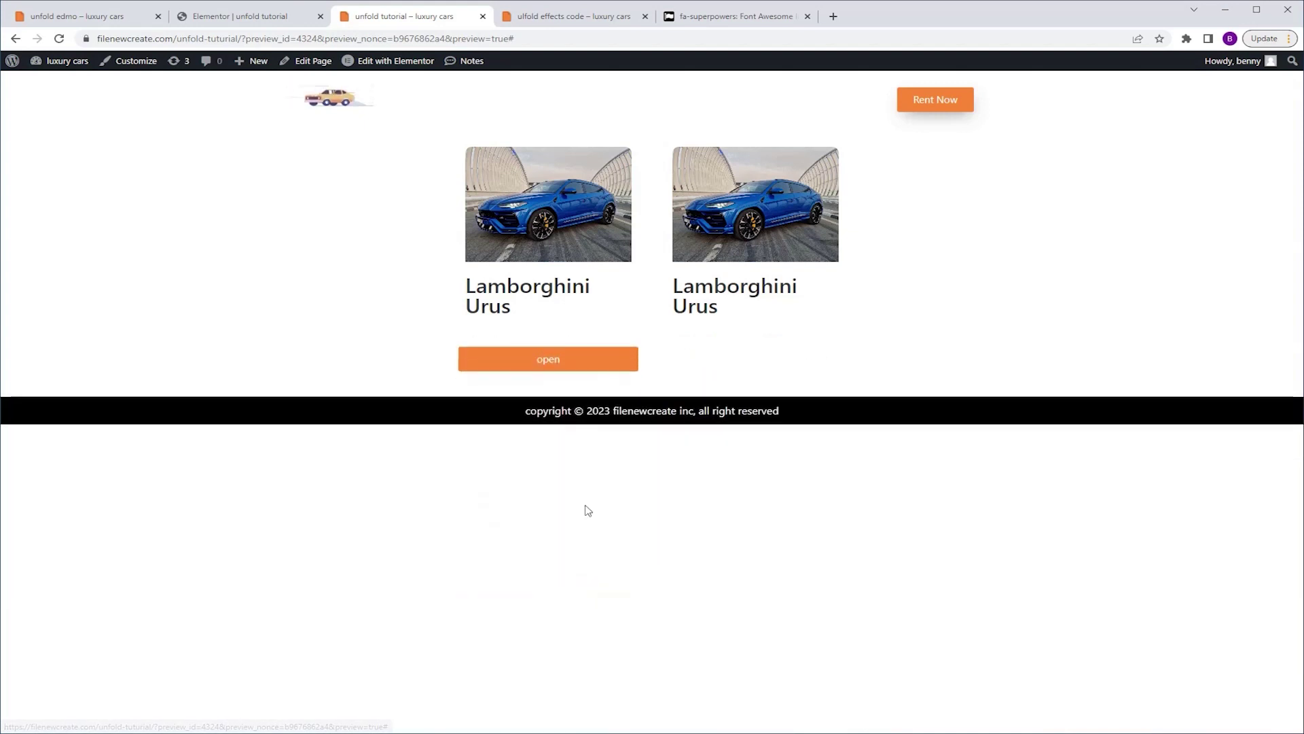
Step: Return to the Elementor editor and duplicate the second card's outer container to make a third card
{"action": "left_click", "coordinate": [281, 21]}
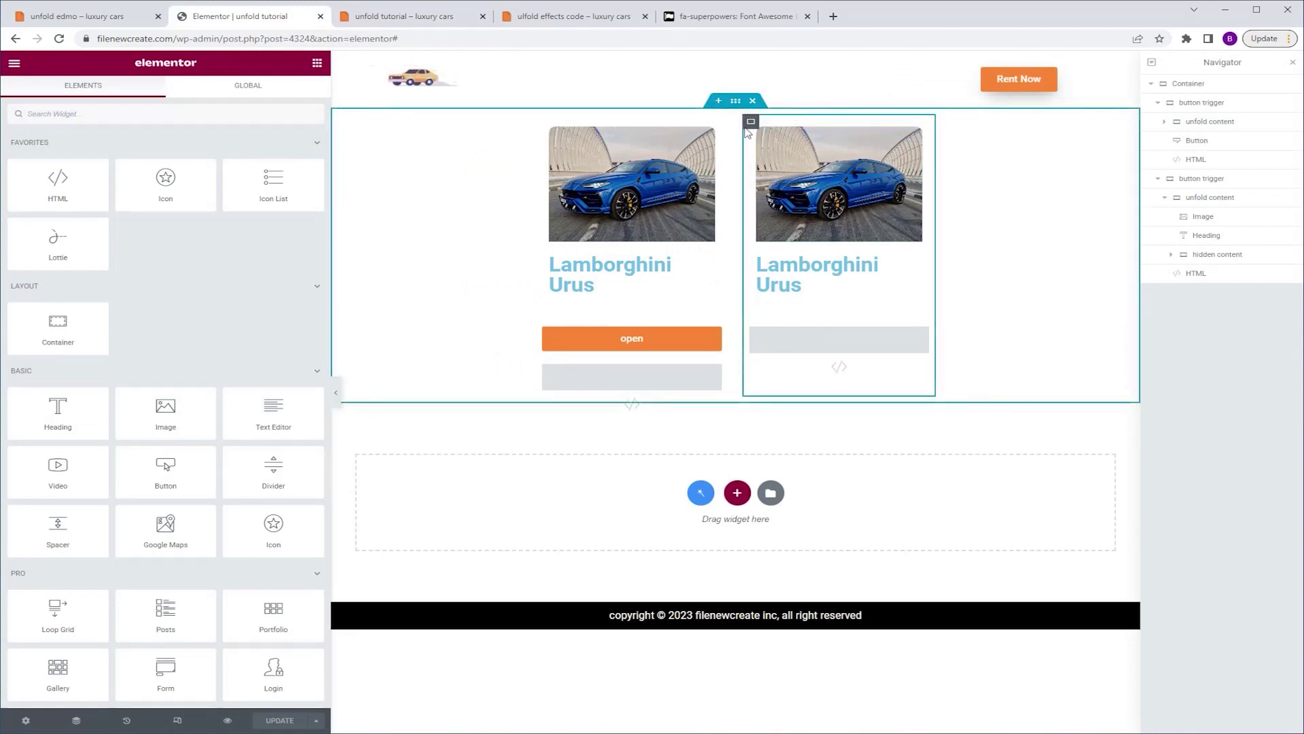
{"action": "right_click", "coordinate": [748, 126]}
{"action": "key", "text": "ctrl+d"}
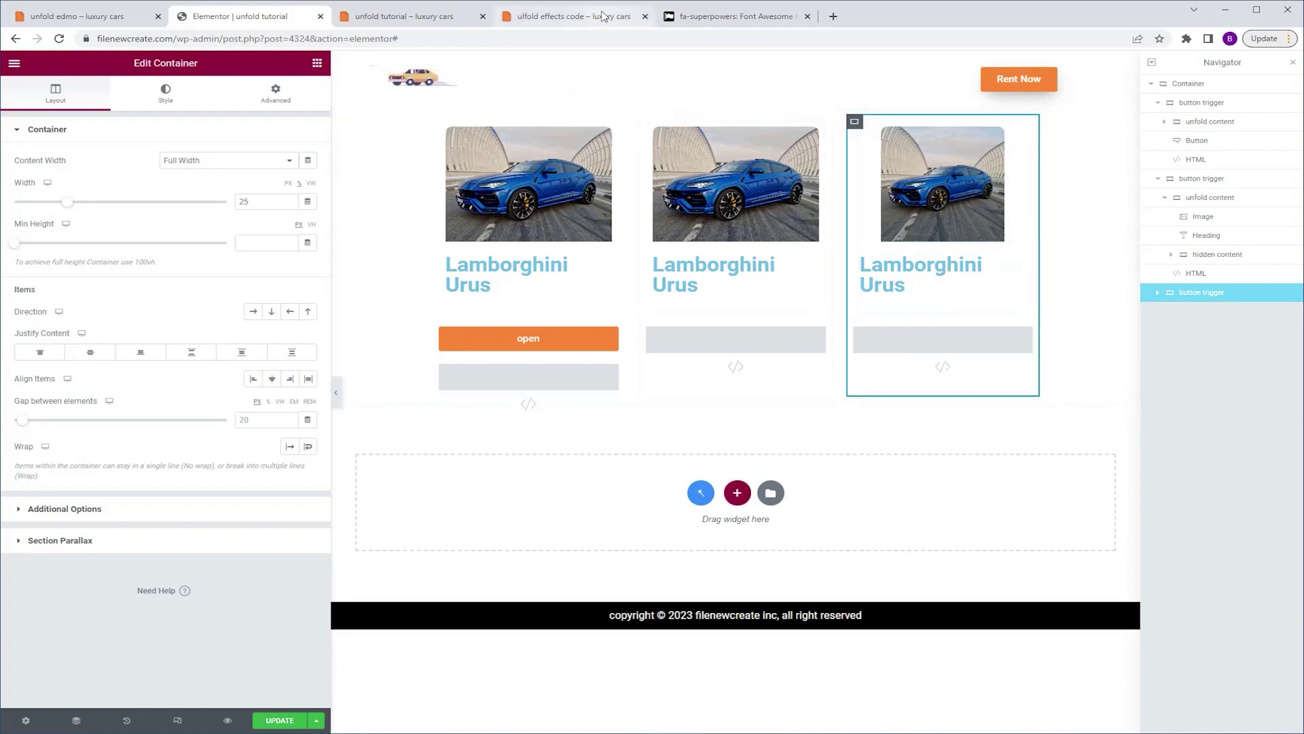
Step: Copy the Hover Trigger container class from the effects code page and set the third card's unfold content CSS class to hoverbtn
{"action": "left_click", "coordinate": [602, 16]}
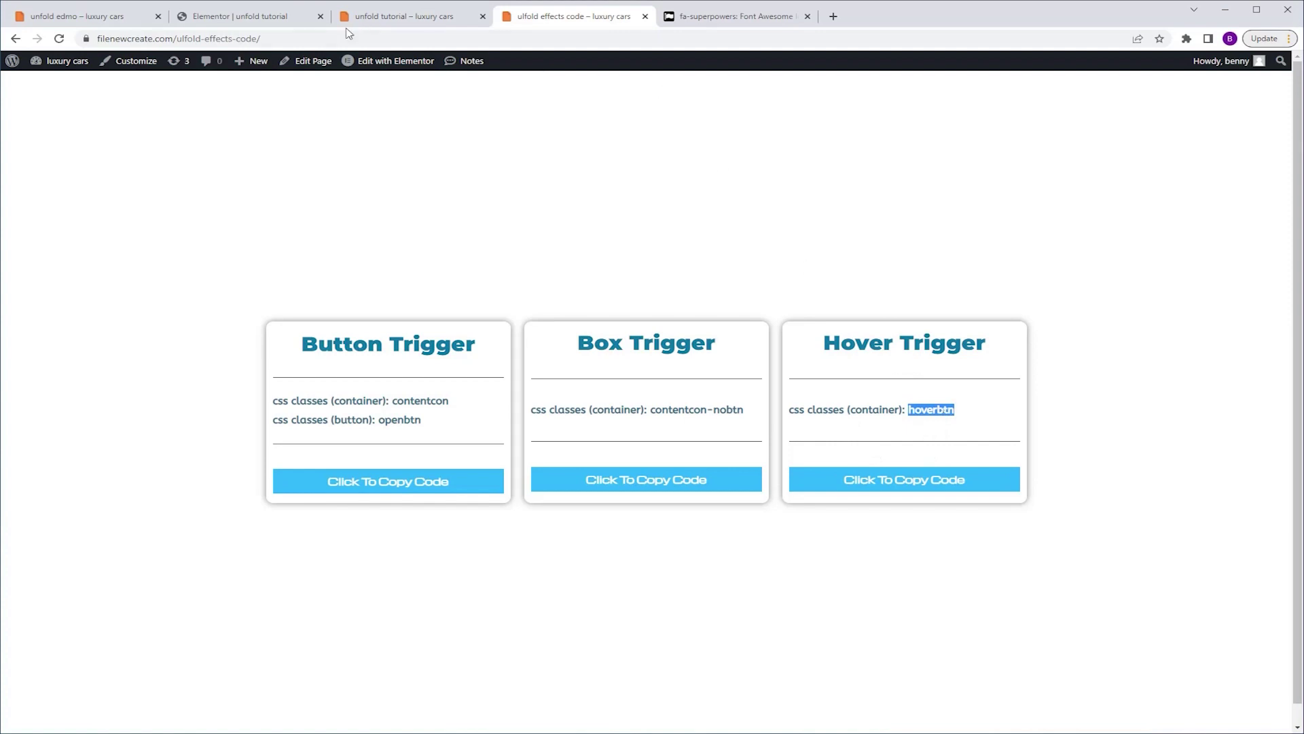
{"action": "left_click", "coordinate": [272, 21]}
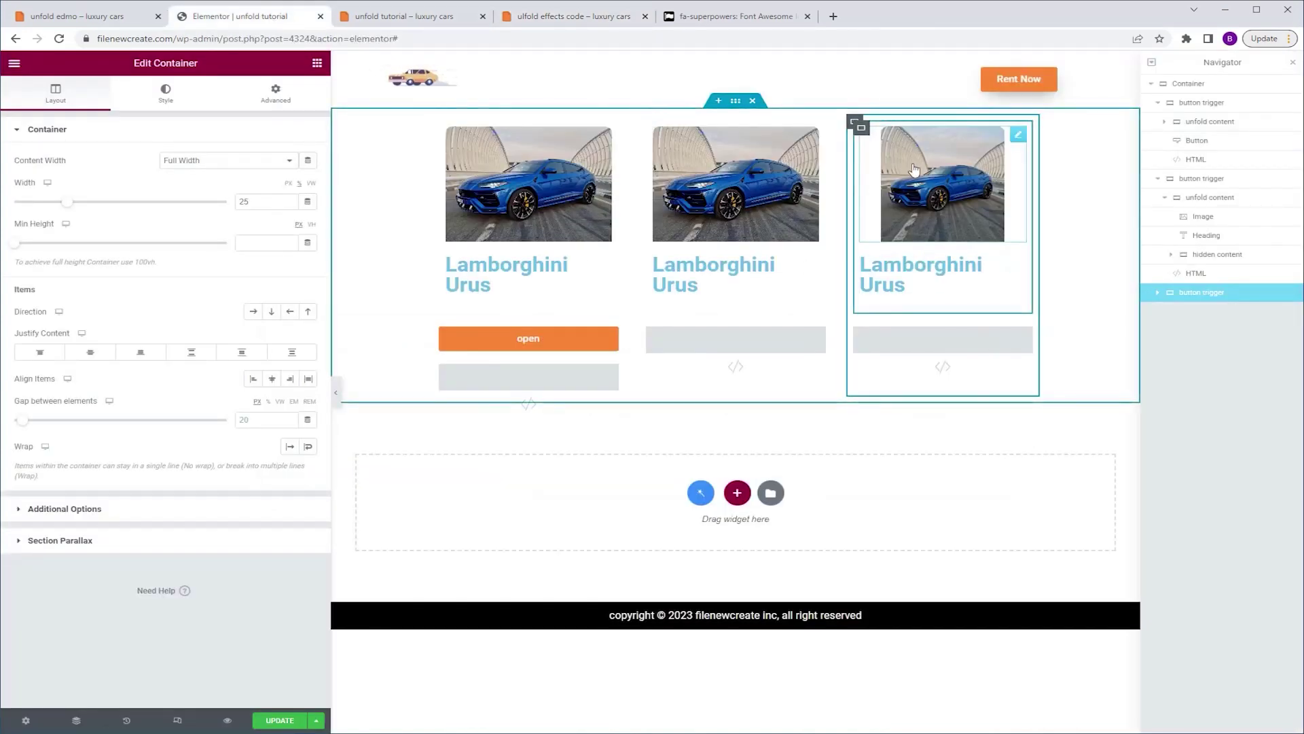
{"action": "left_click", "coordinate": [863, 131]}
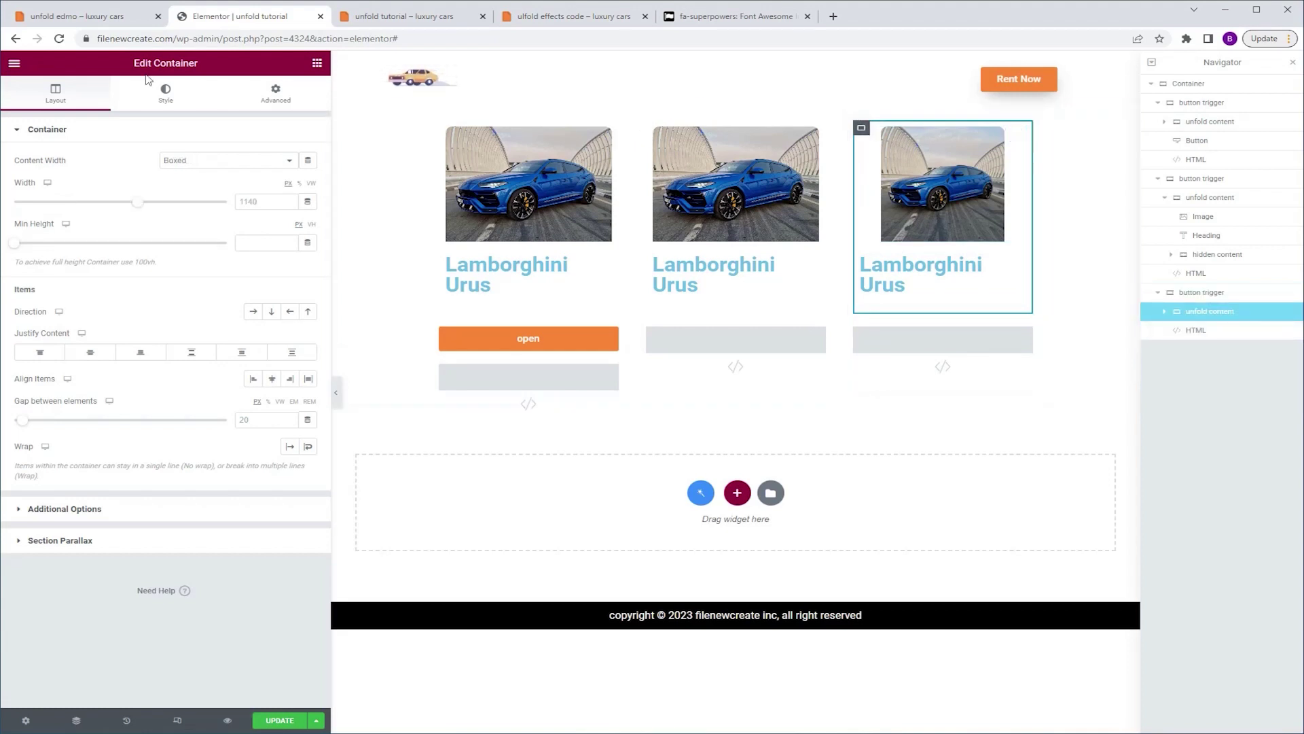
{"action": "left_click", "coordinate": [270, 96]}
{"action": "left_click_drag", "start_coordinate": [235, 470], "coordinate": [89, 478]}
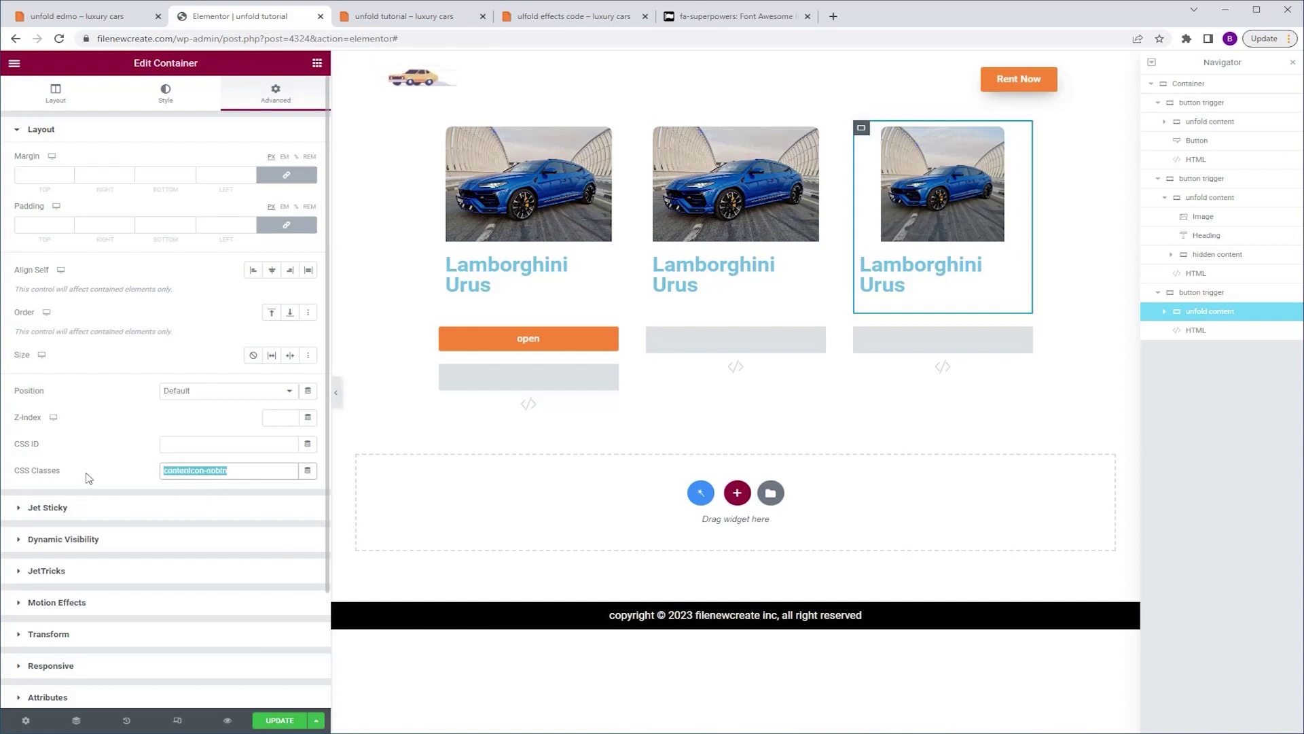
{"action": "type", "text": "hoverbtn"}
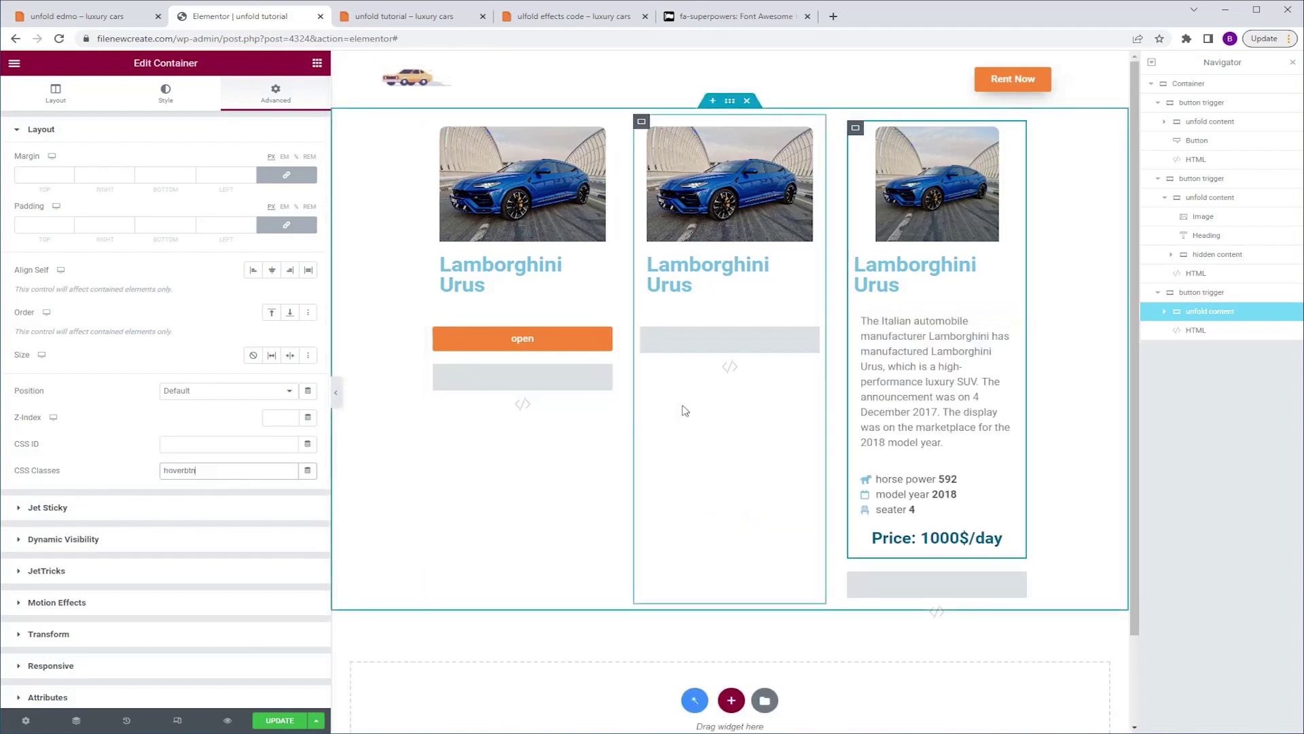
Step: Copy the Hover Trigger code from the effects code page, replace the third card's HTML widget code with it, and save the page
{"action": "left_click", "coordinate": [573, 18]}
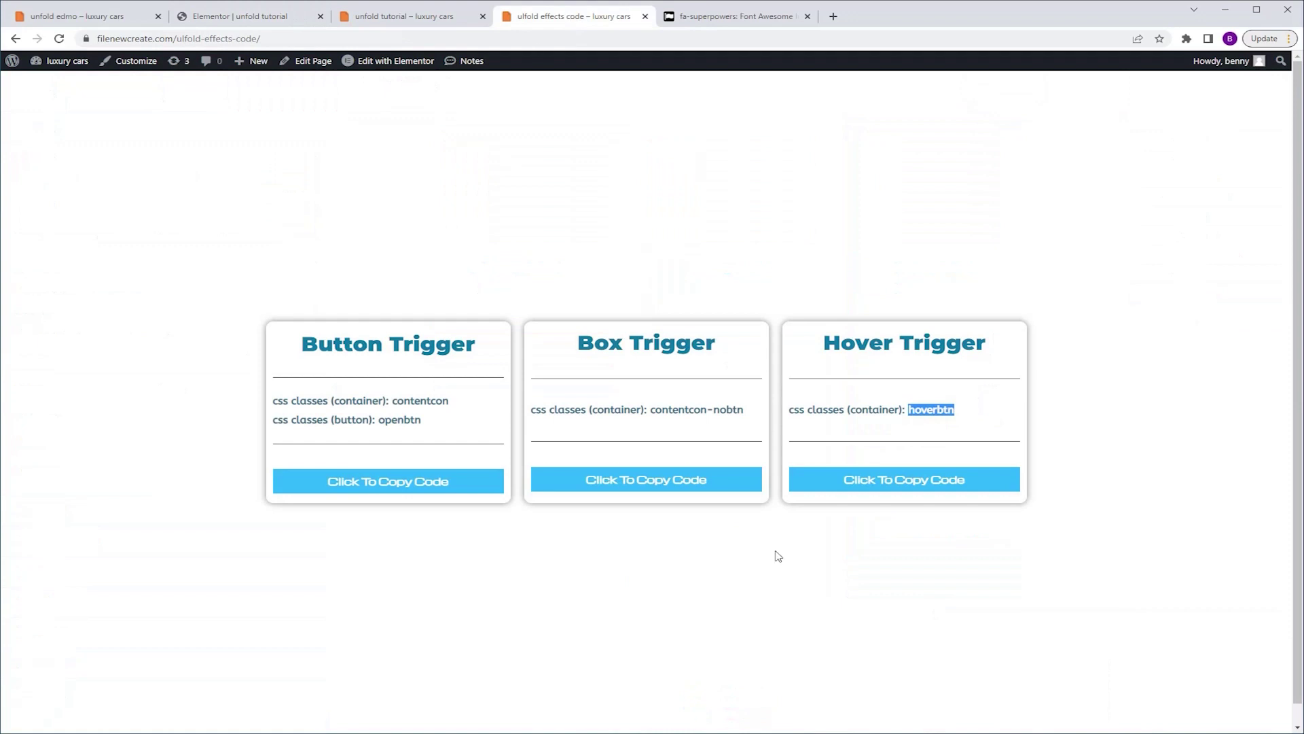
{"action": "left_click", "coordinate": [900, 486]}
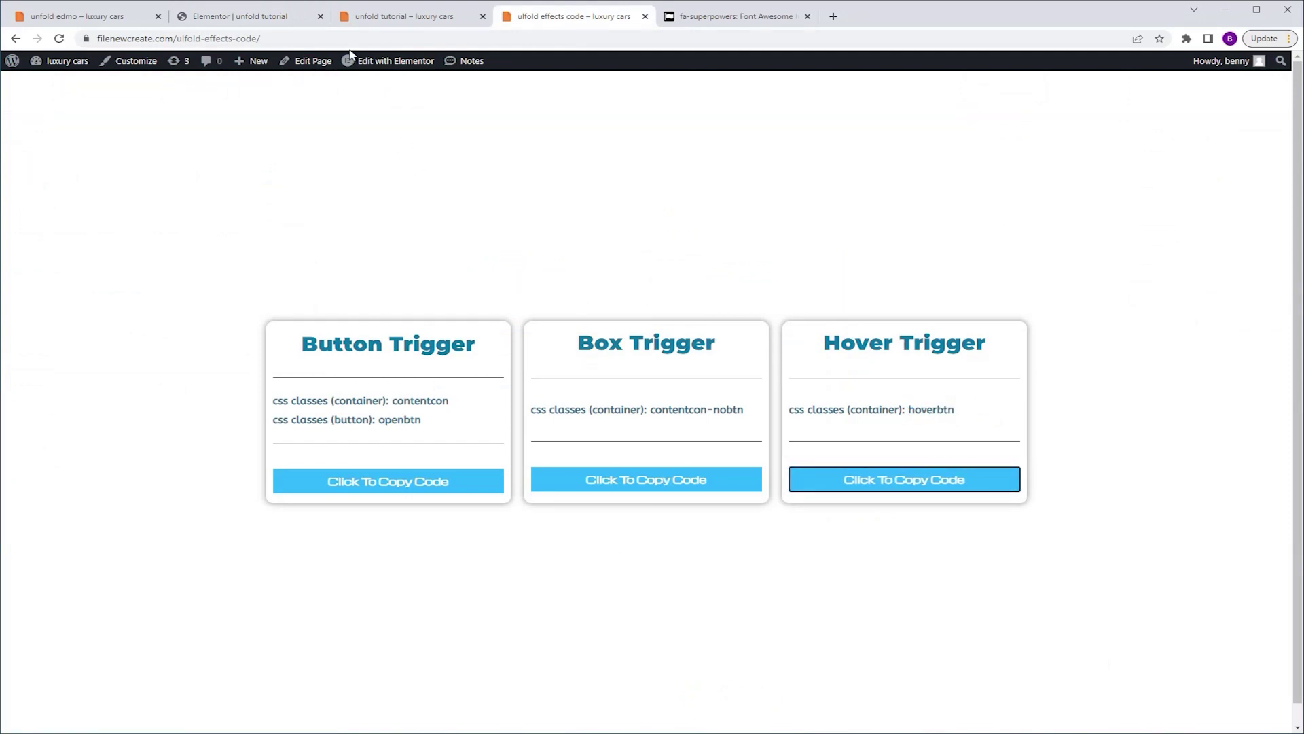
{"action": "left_click", "coordinate": [283, 14]}
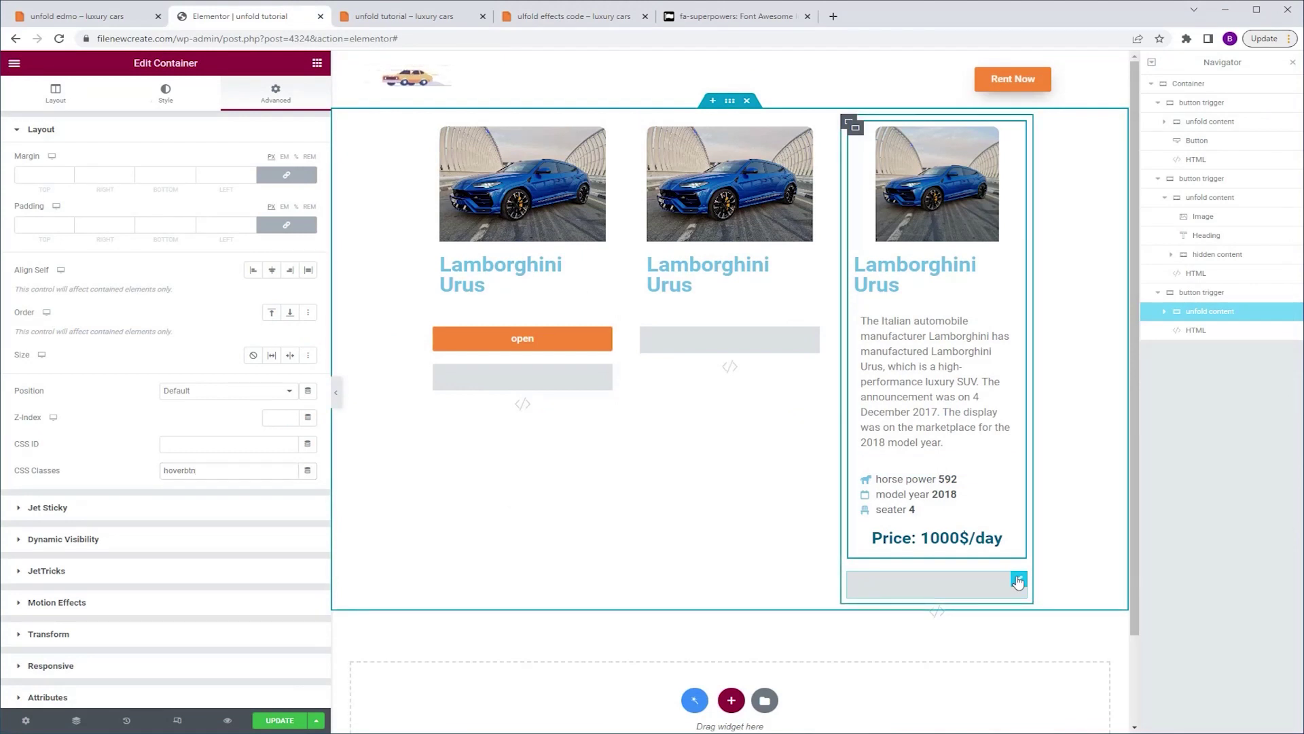
{"action": "left_click", "coordinate": [1017, 579]}
{"action": "left_click", "coordinate": [68, 277]}
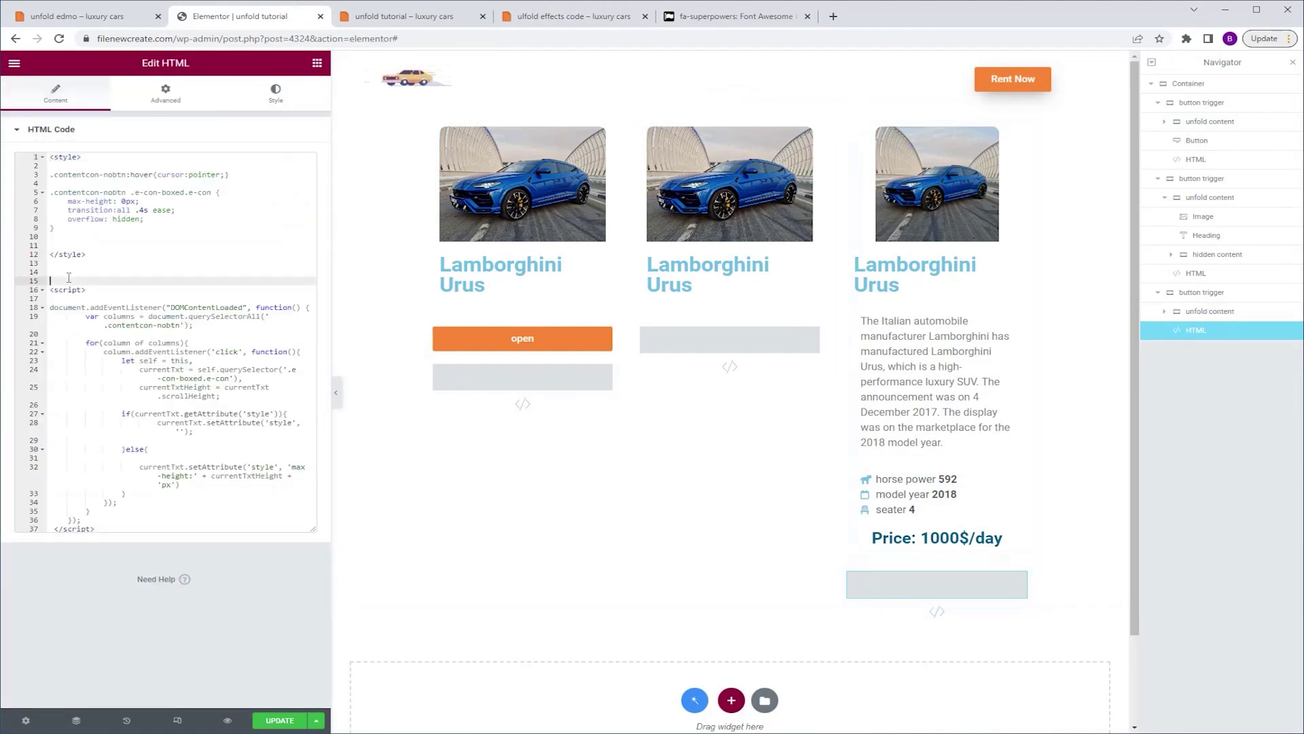
{"action": "key", "text": "ctrl+a"}
{"action": "key", "text": "BackSpace"}
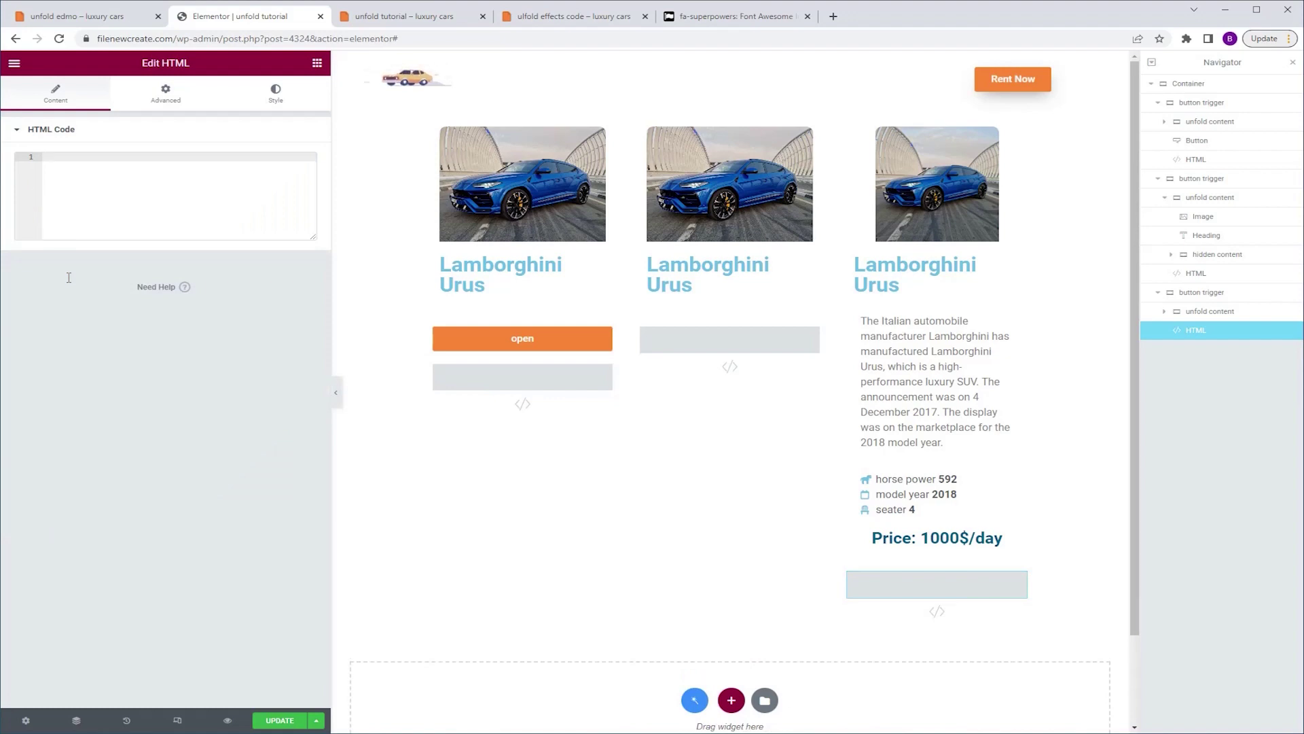
{"action": "key", "text": "ctrl+v"}
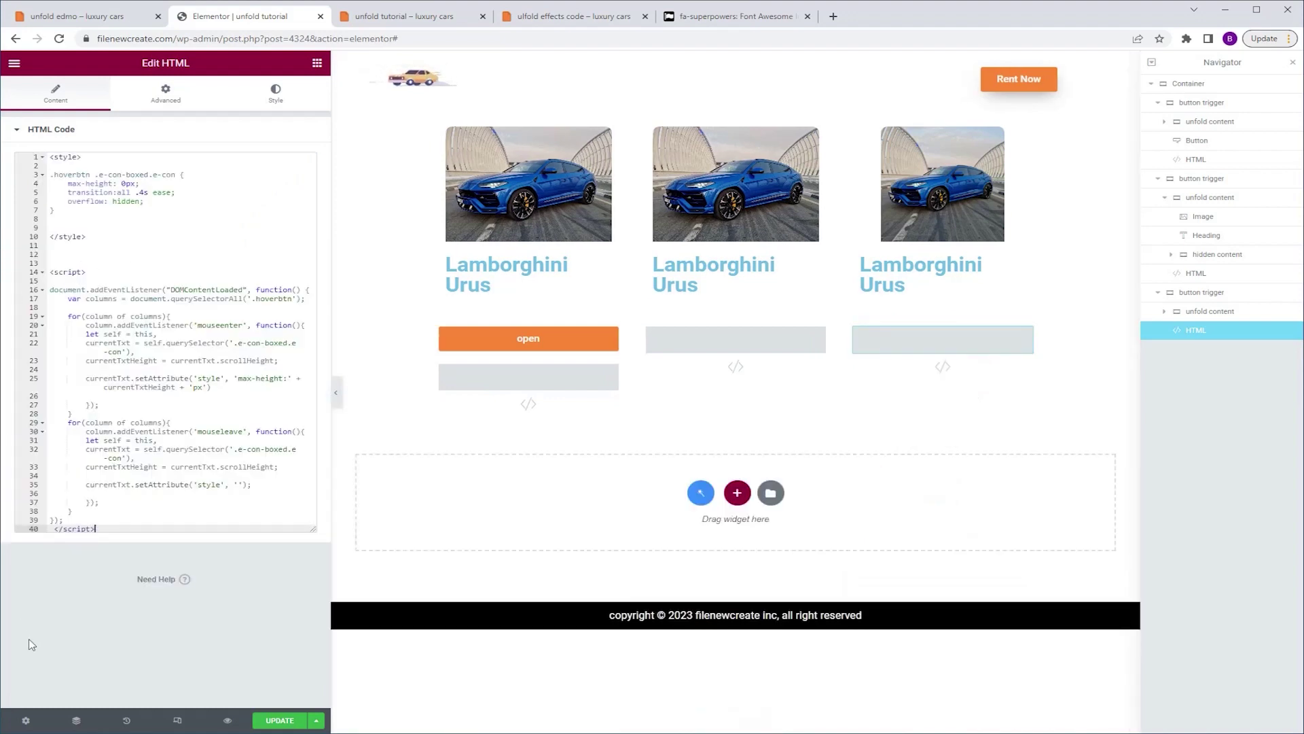
{"action": "left_click", "coordinate": [275, 721]}
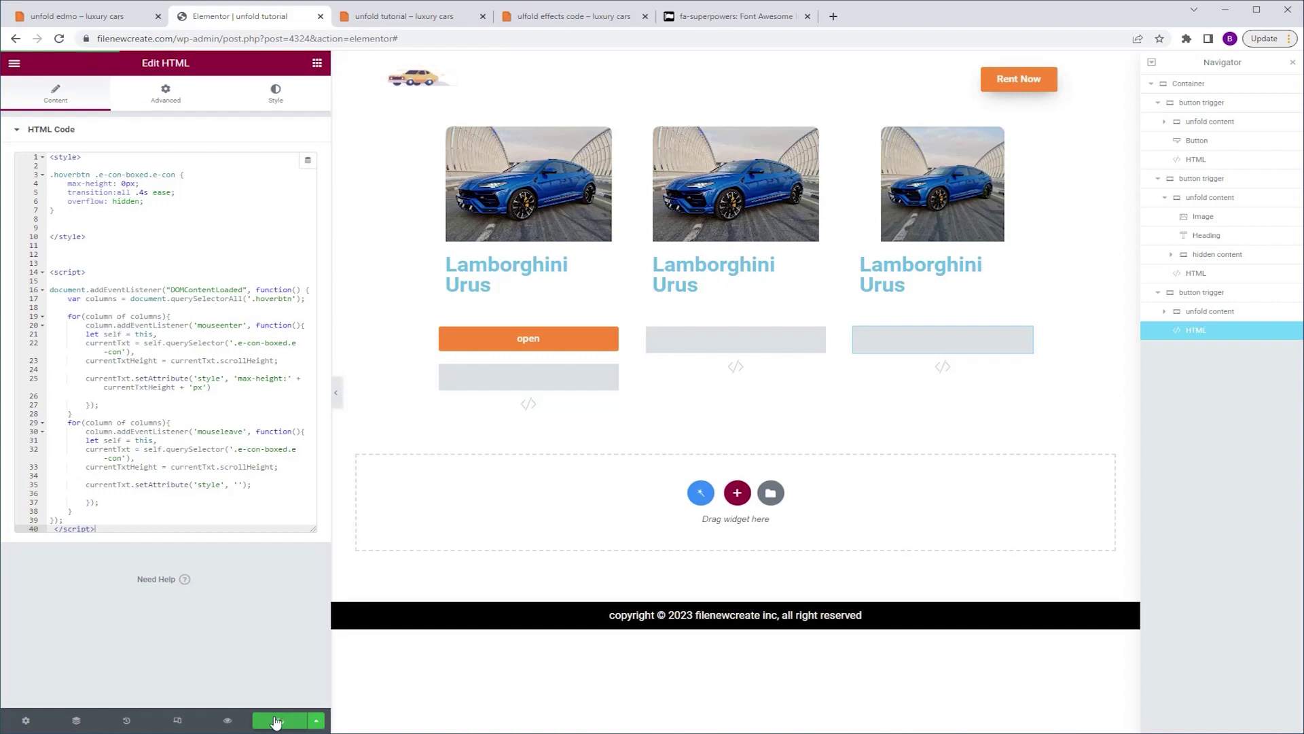
Step: Preview the page and test the third card's hover trigger and the first card's open button
{"action": "left_click", "coordinate": [227, 720]}
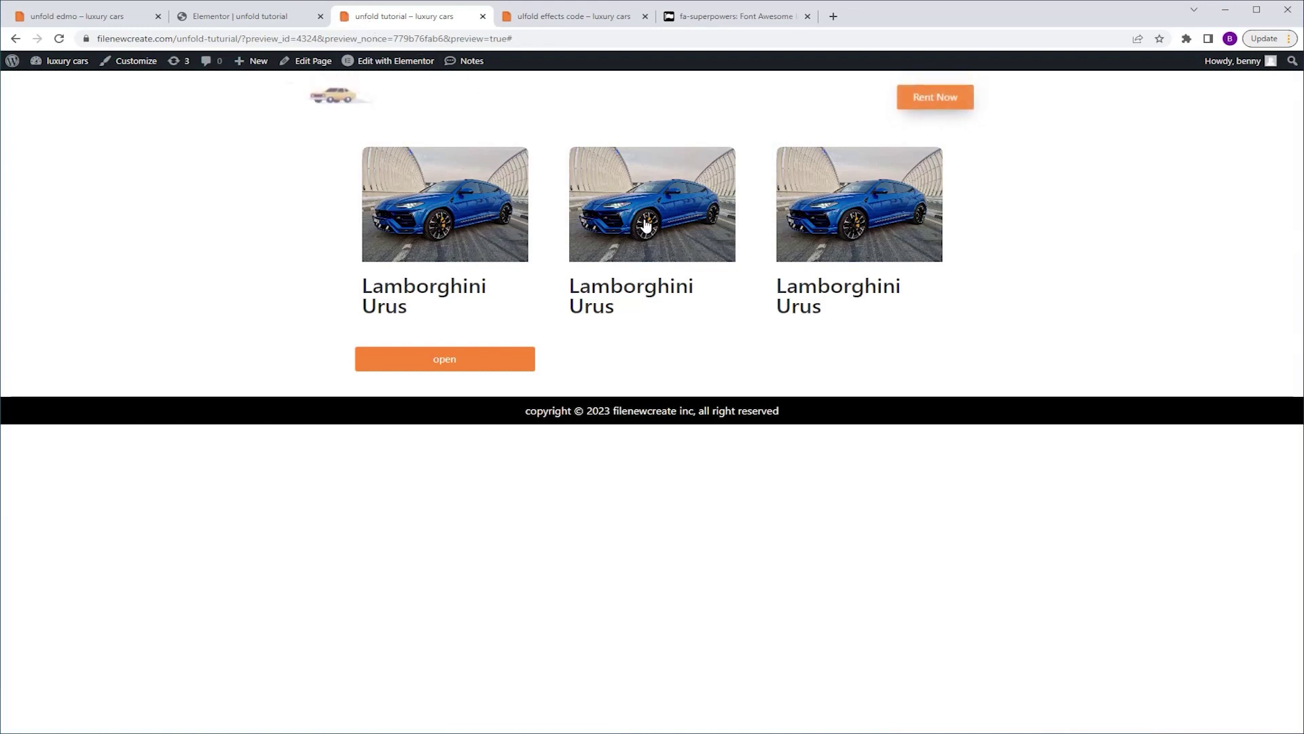
{"action": "mouse_move", "coordinate": [881, 257]}
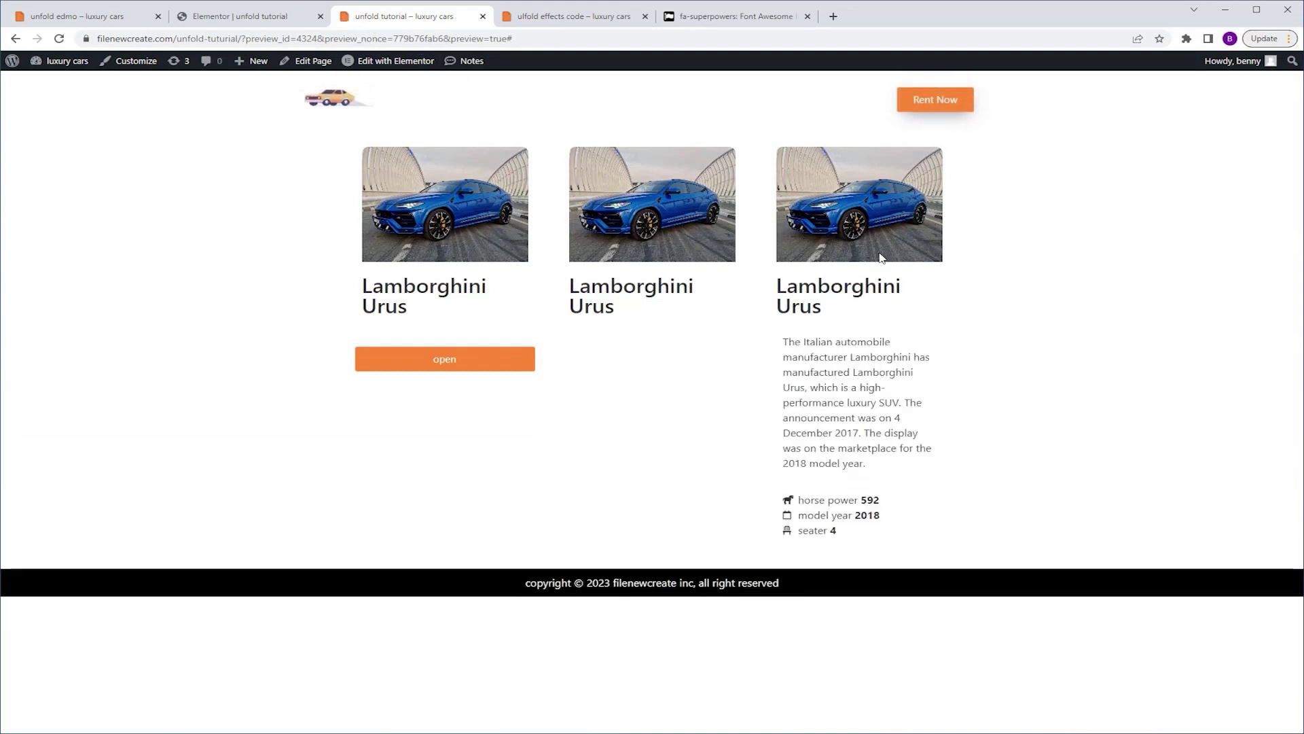
{"action": "left_click", "coordinate": [500, 359]}
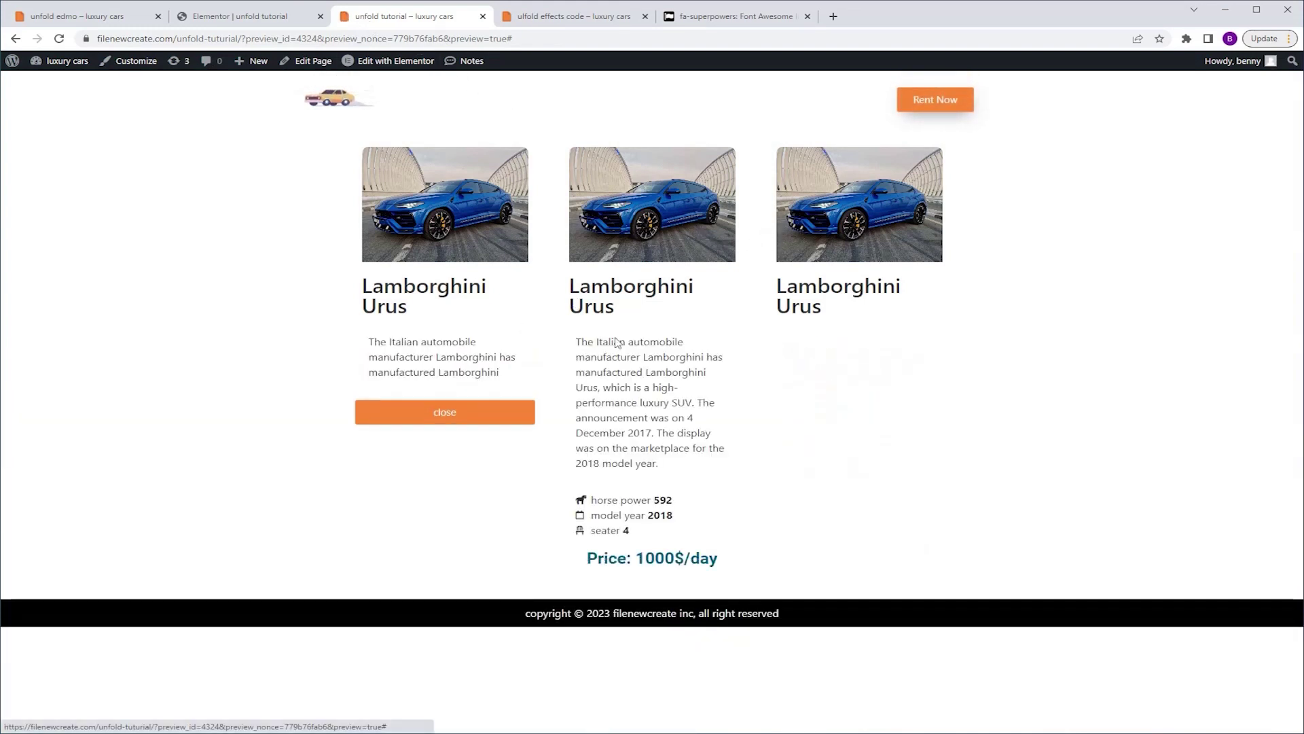
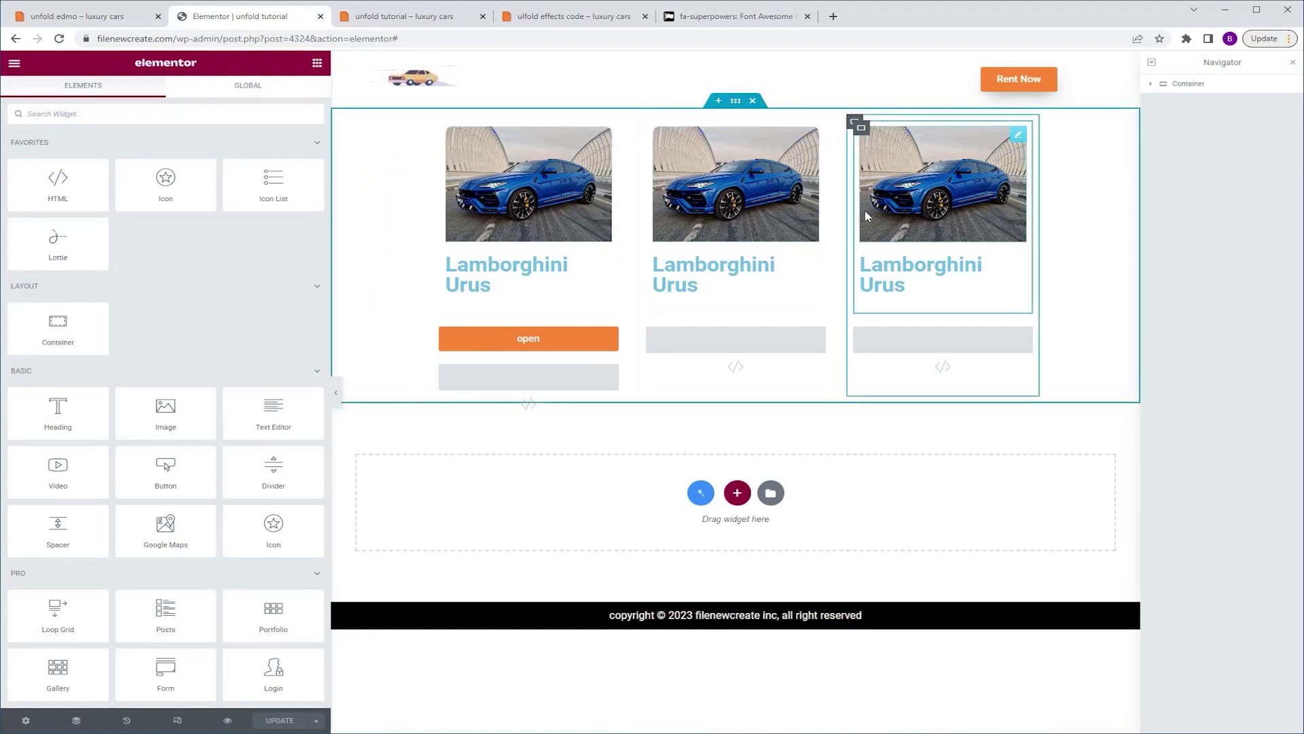
Step: Return to the Elementor editor and add a box shadow with blur 10 to the third card's unfold content container
{"action": "left_click", "coordinate": [860, 127]}
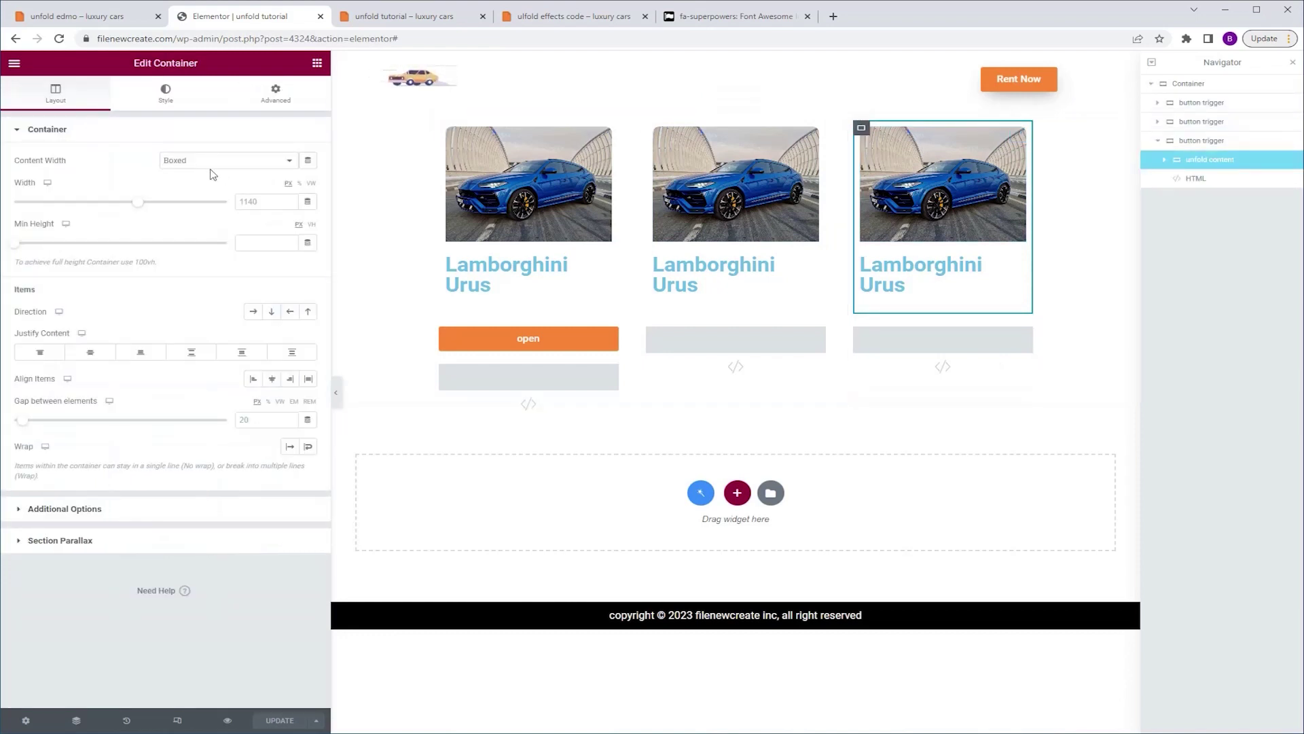
{"action": "left_click", "coordinate": [166, 94]}
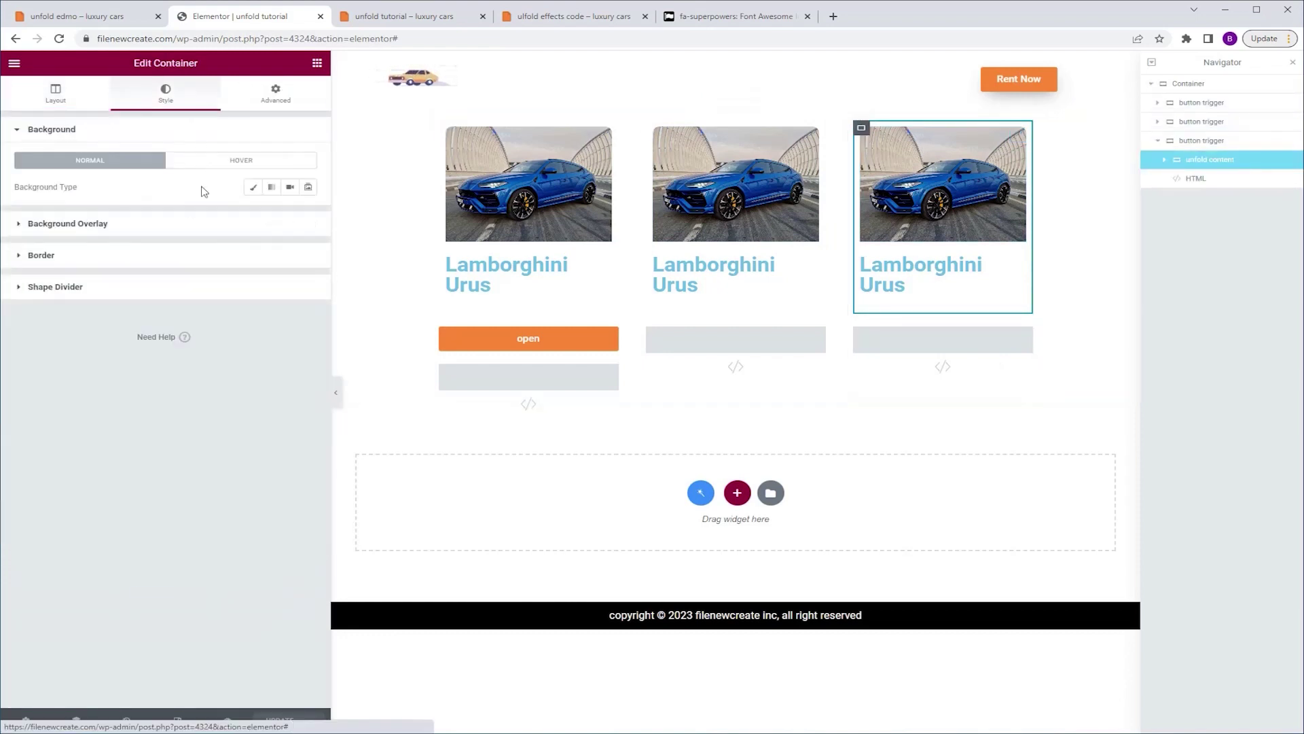
{"action": "left_click", "coordinate": [120, 256]}
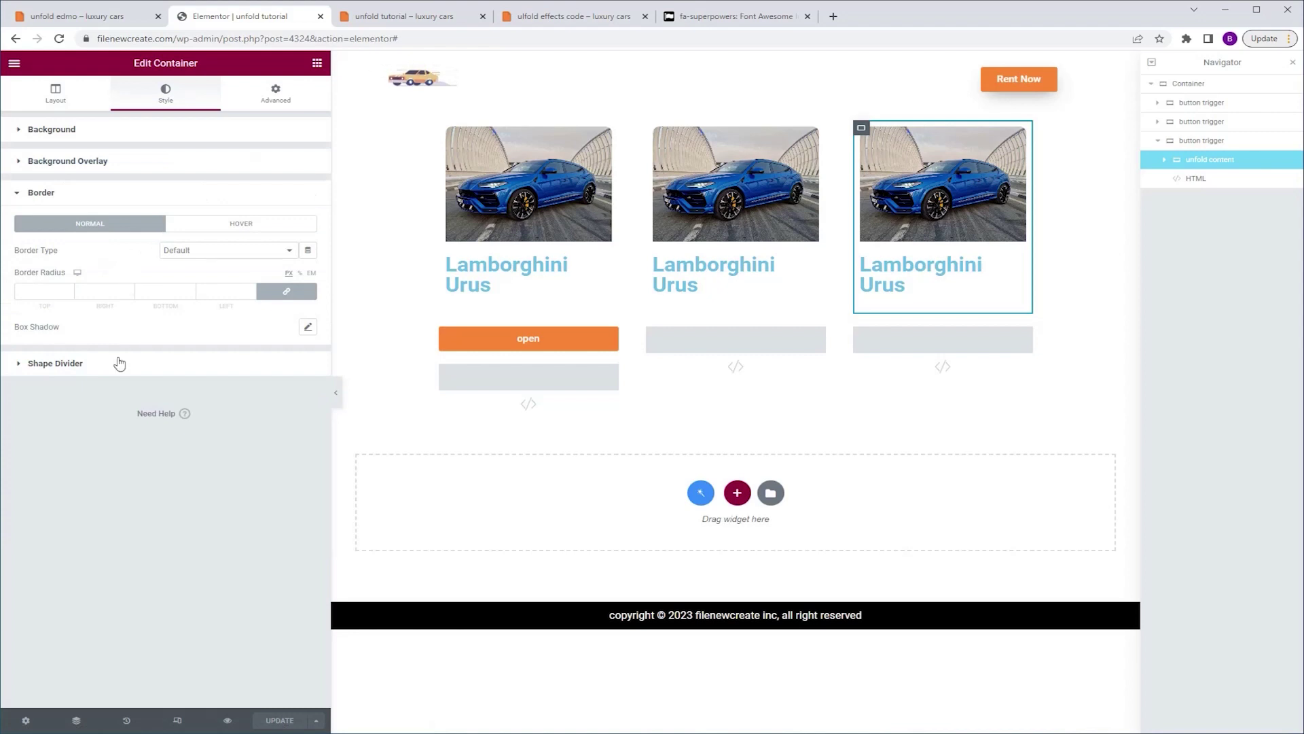
{"action": "left_click", "coordinate": [308, 326]}
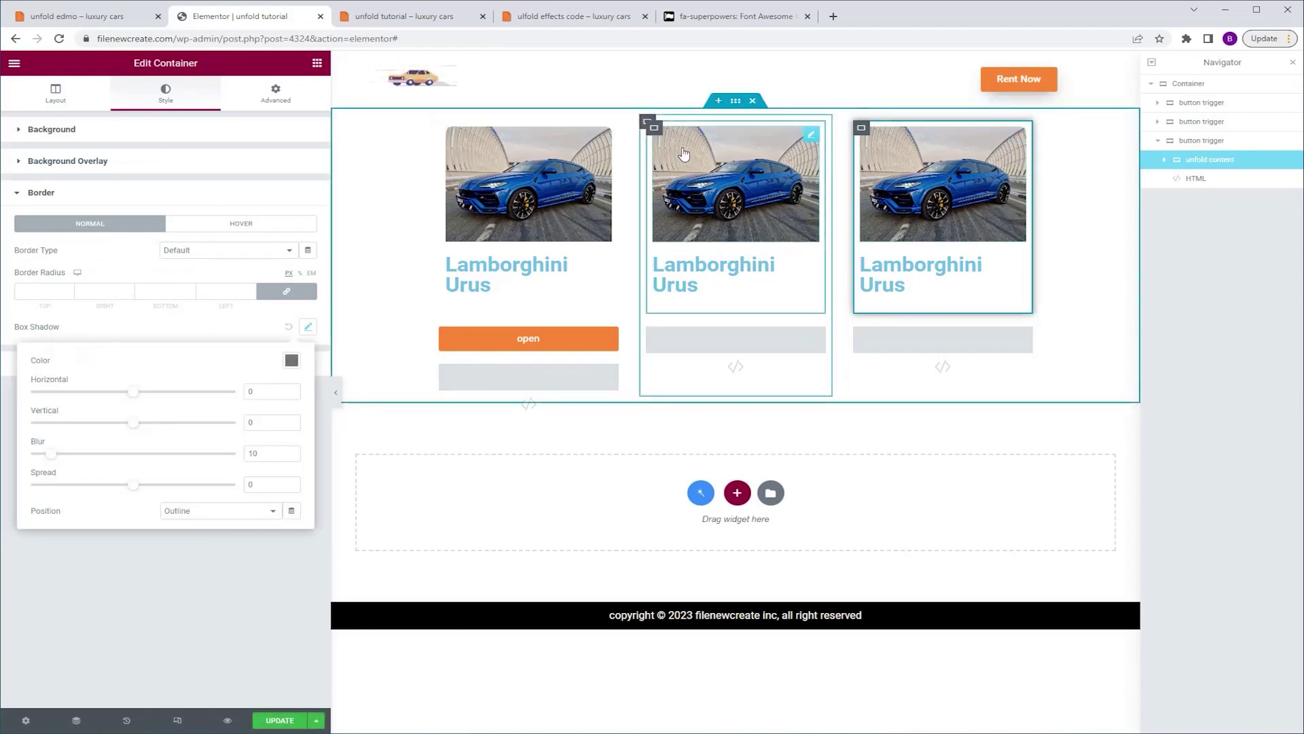
Step: Add a box shadow with blur 10 to the second card's unfold content container
{"action": "left_click", "coordinate": [655, 129]}
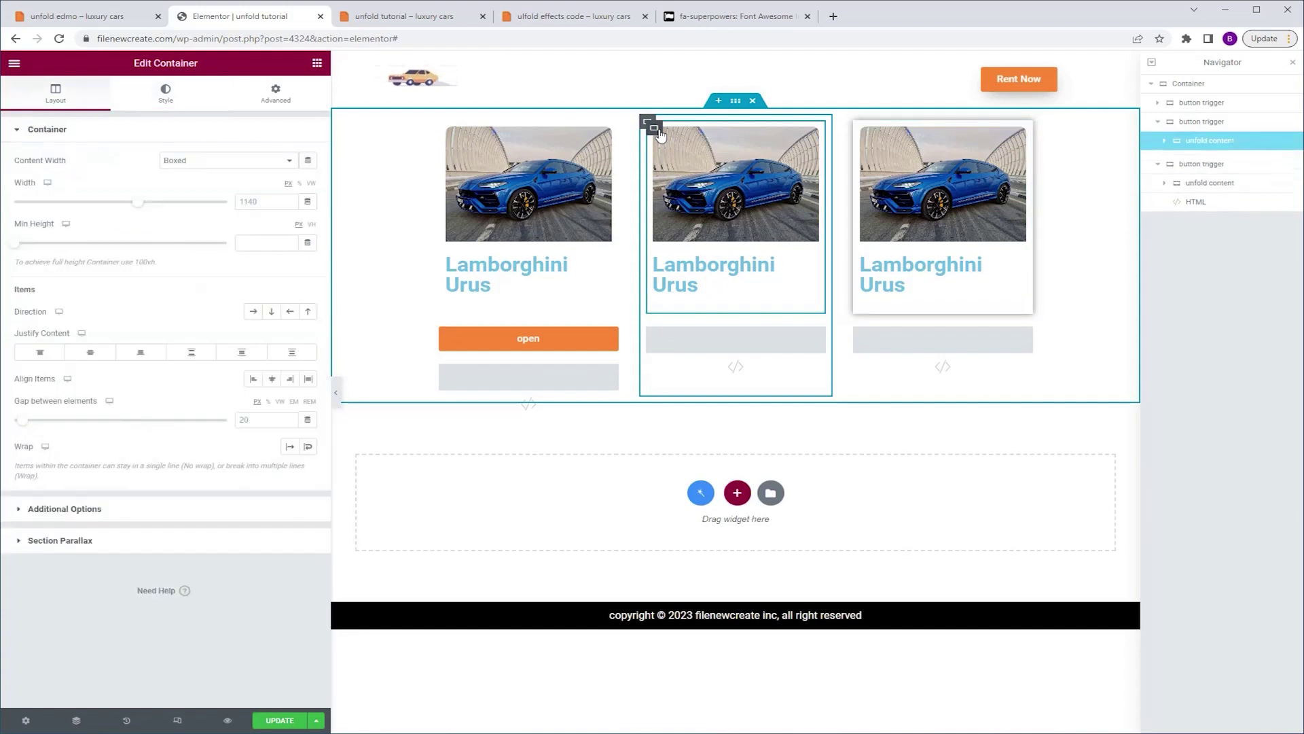
{"action": "left_click", "coordinate": [166, 94]}
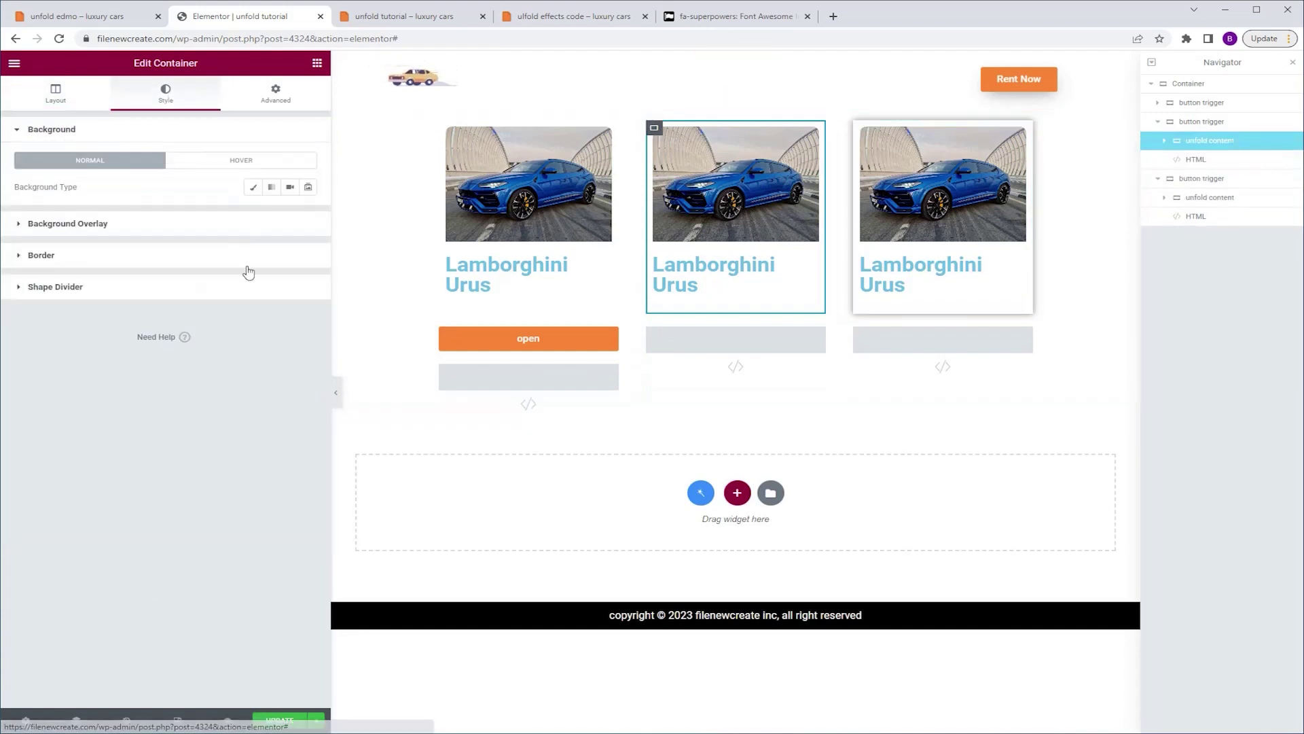
{"action": "left_click", "coordinate": [90, 262]}
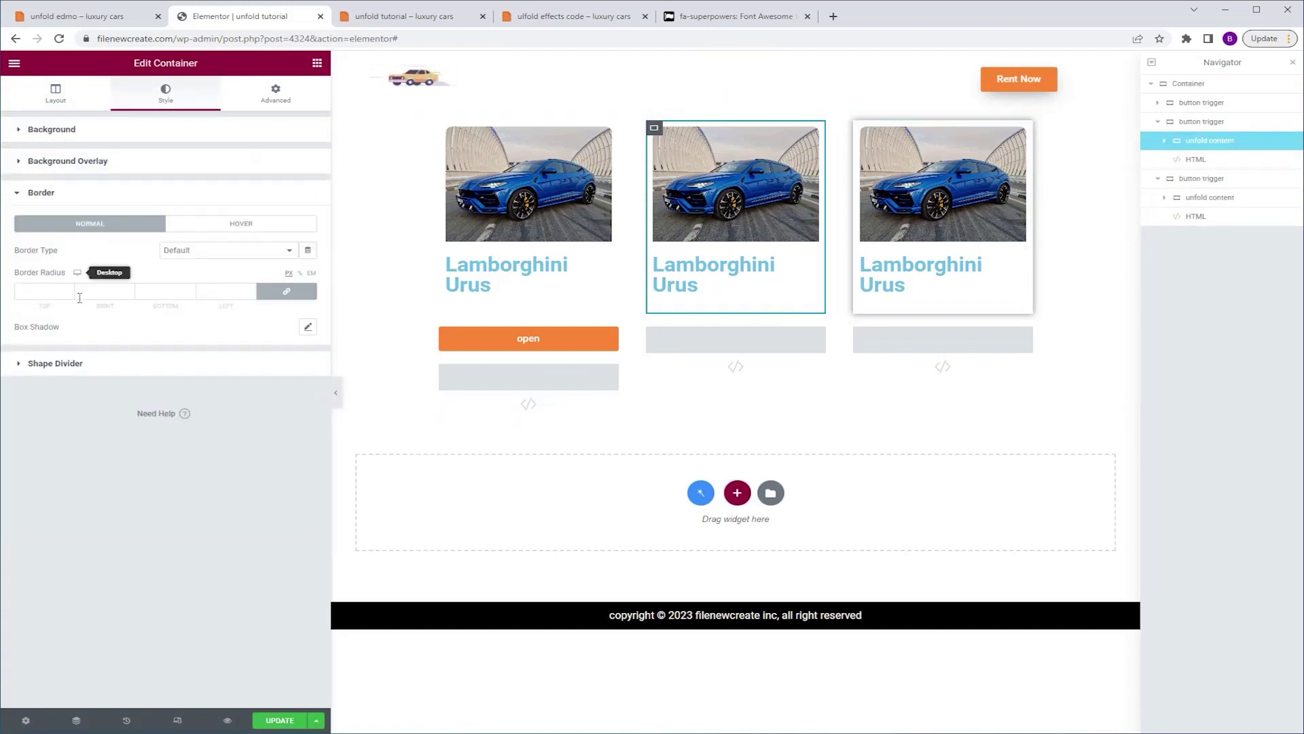
{"action": "left_click", "coordinate": [308, 327]}
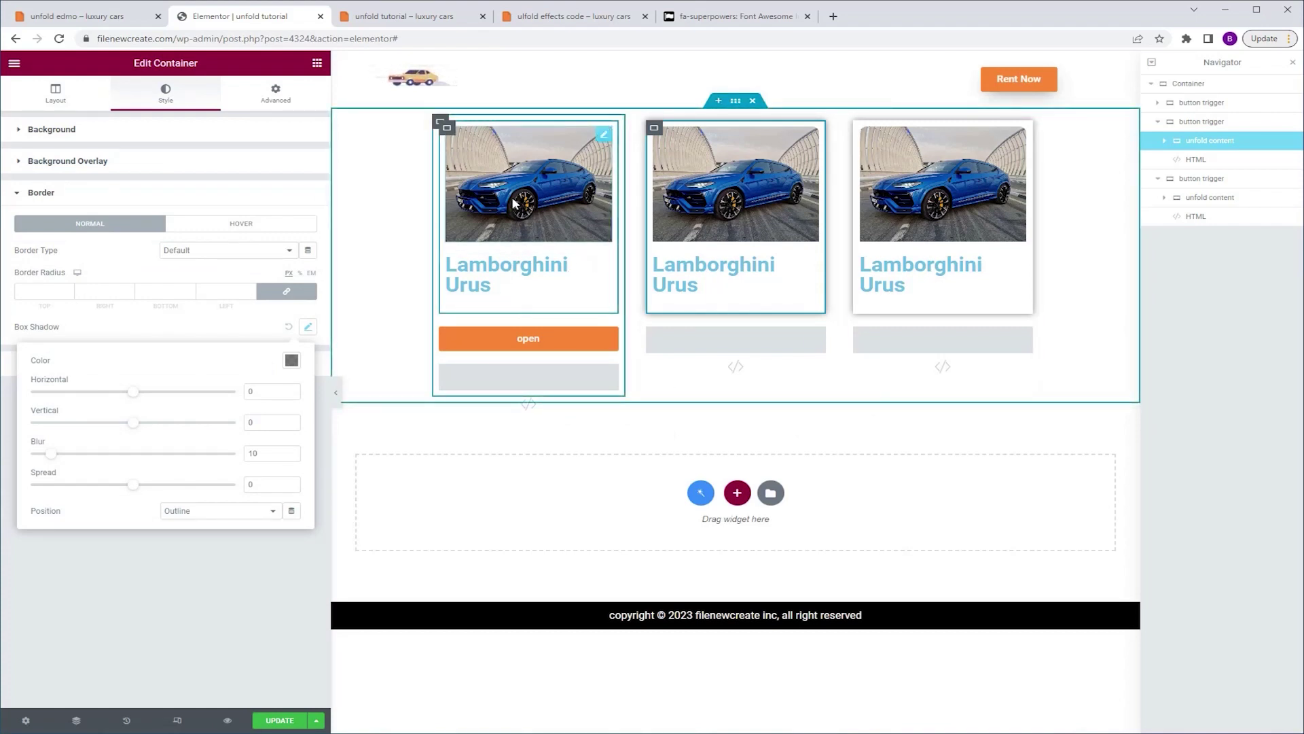
Step: Add a new container below the first card's open button and name it box shadow
{"action": "left_click", "coordinate": [316, 63]}
{"action": "left_click_drag", "start_coordinate": [77, 311], "coordinate": [533, 354]}
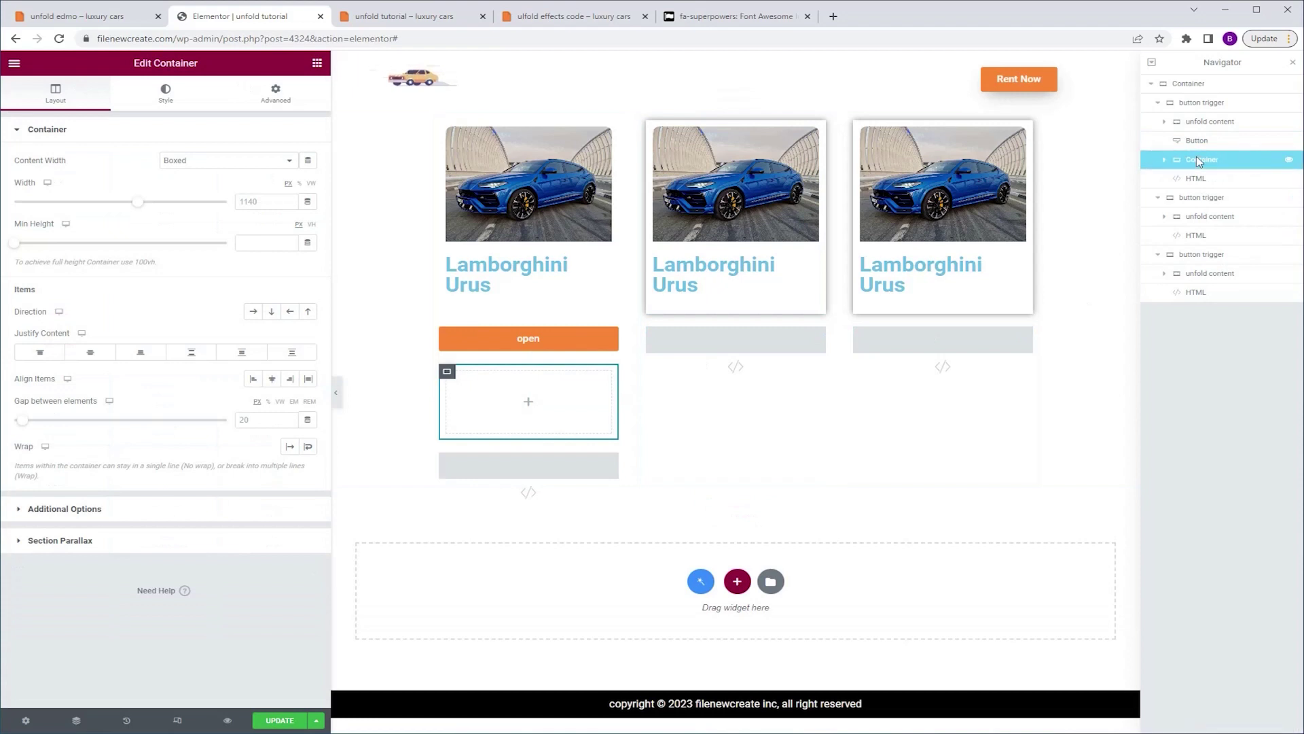
{"action": "double_click", "coordinate": [1198, 161]}
{"action": "type", "text": "box shadow"}
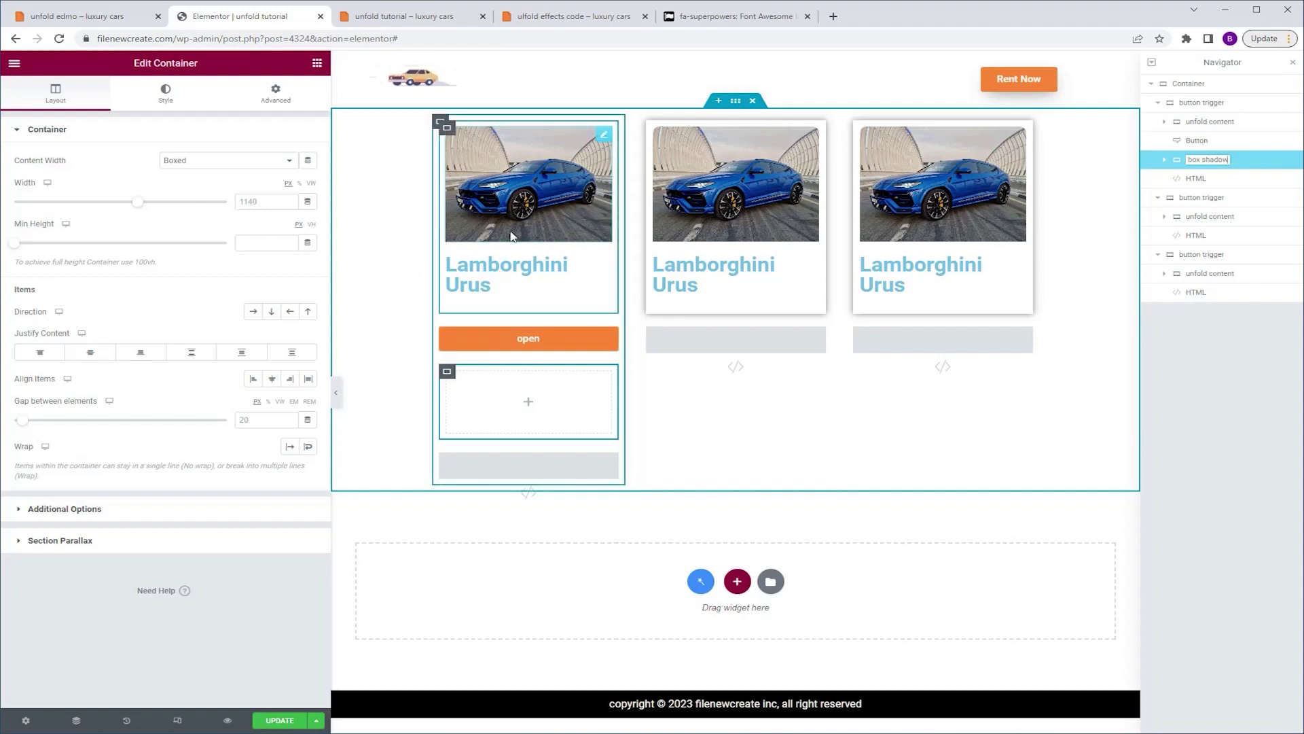
Step: Move the first card's unfold content, open button and HTML widget into the box shadow container, in that order
{"action": "left_click_drag", "start_coordinate": [466, 158], "coordinate": [501, 381]}
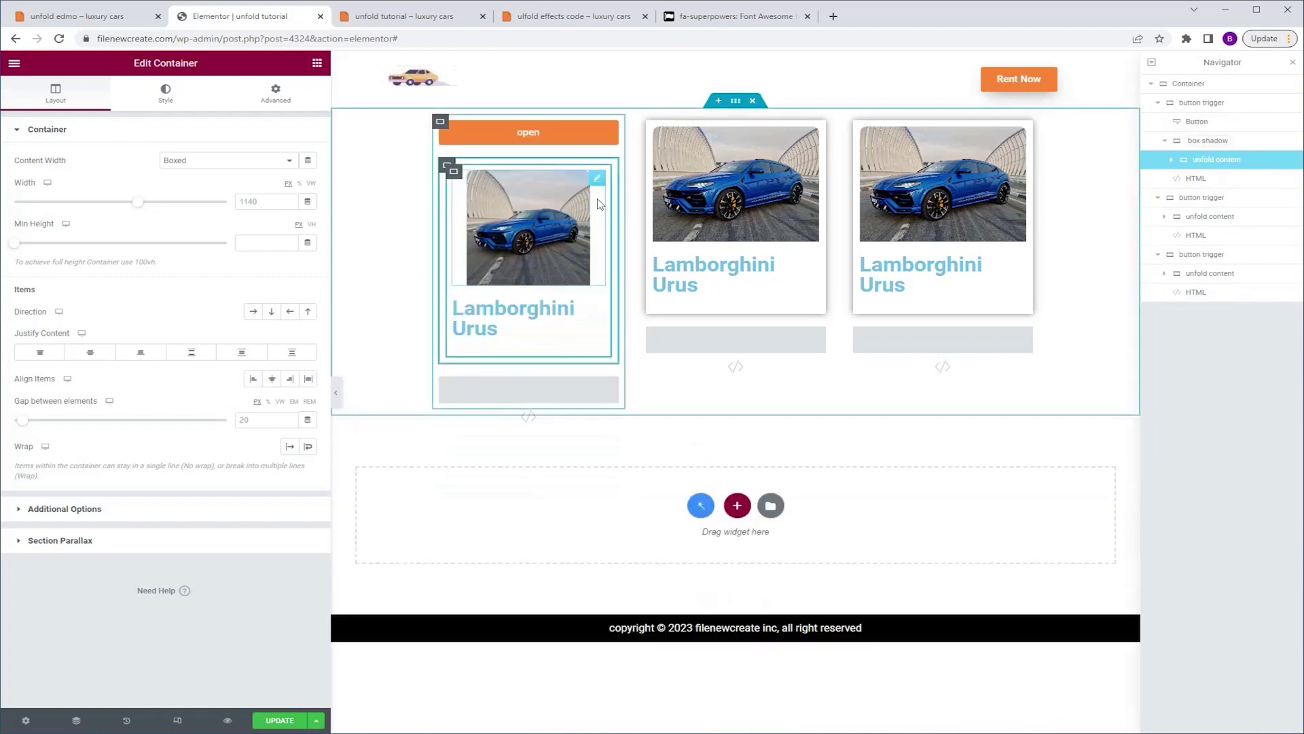
{"action": "left_click_drag", "start_coordinate": [610, 130], "coordinate": [529, 370]}
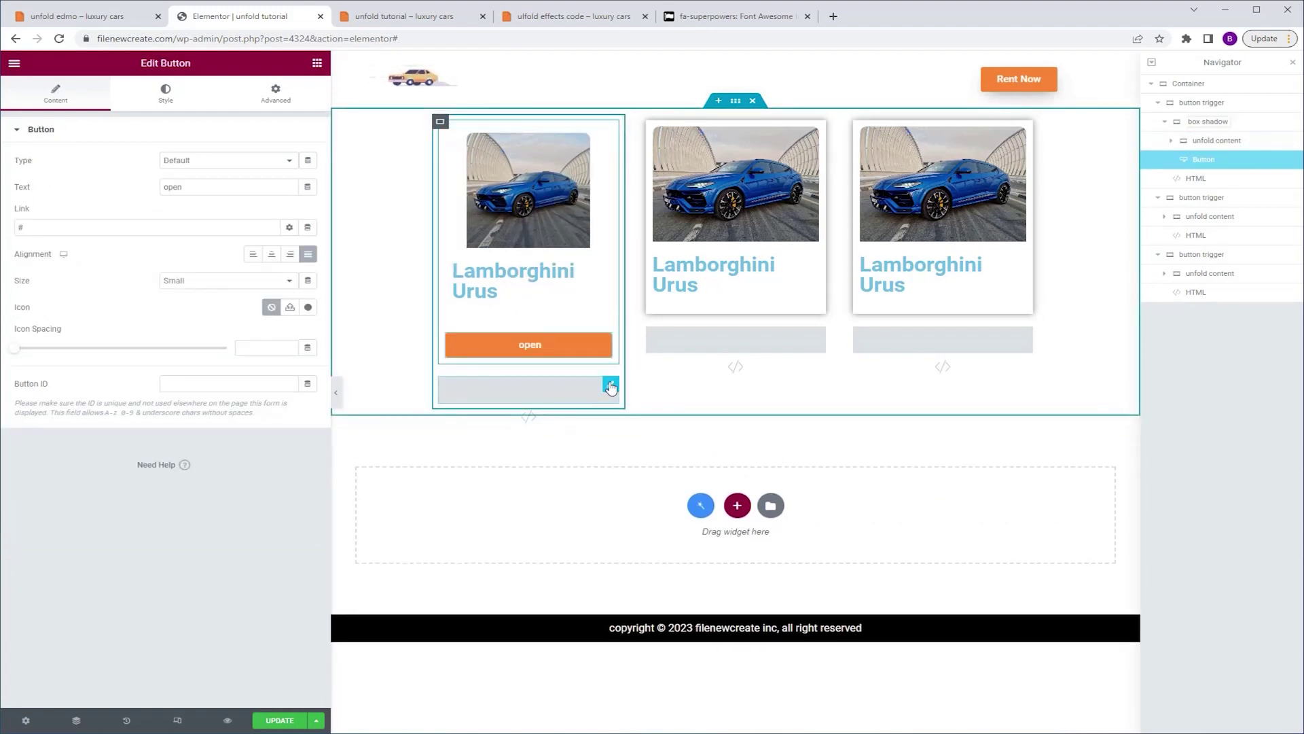
{"action": "left_click_drag", "start_coordinate": [608, 381], "coordinate": [540, 365]}
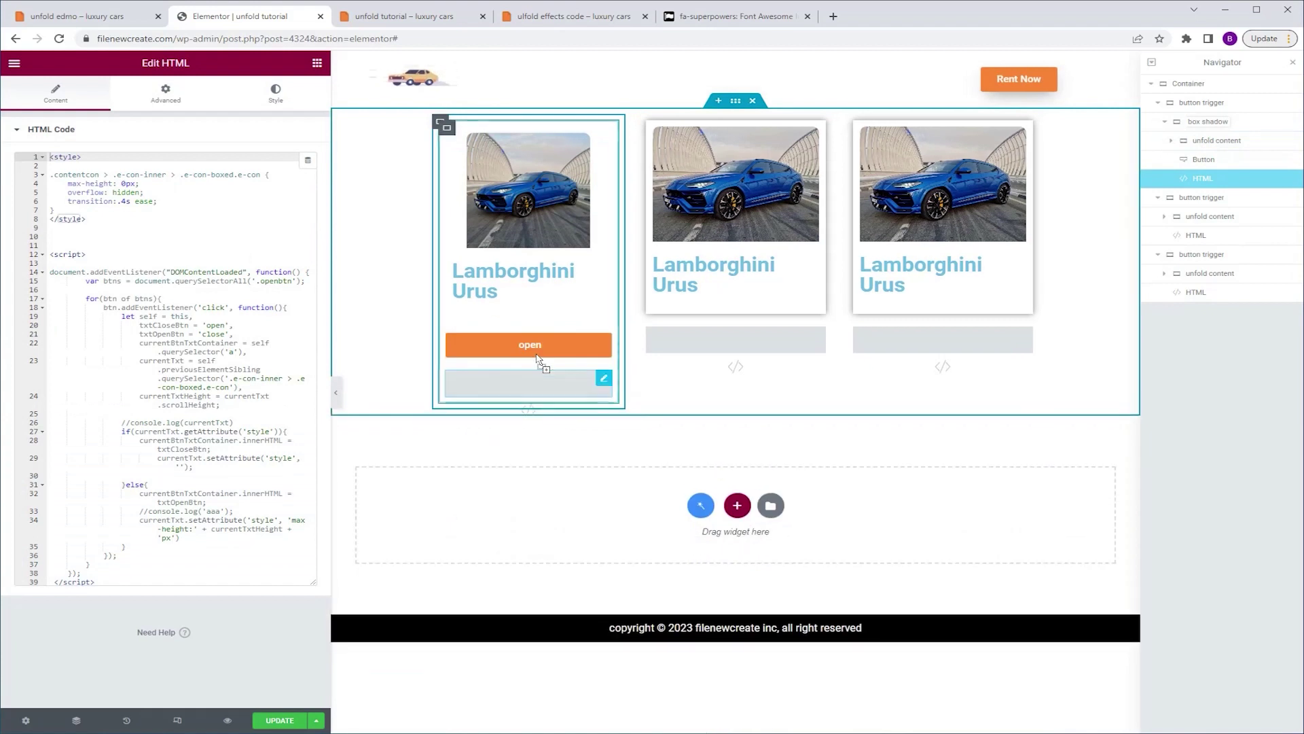
Step: Add a box shadow with blur 10 to the first card's box shadow container and save the page
{"action": "left_click", "coordinate": [1206, 124]}
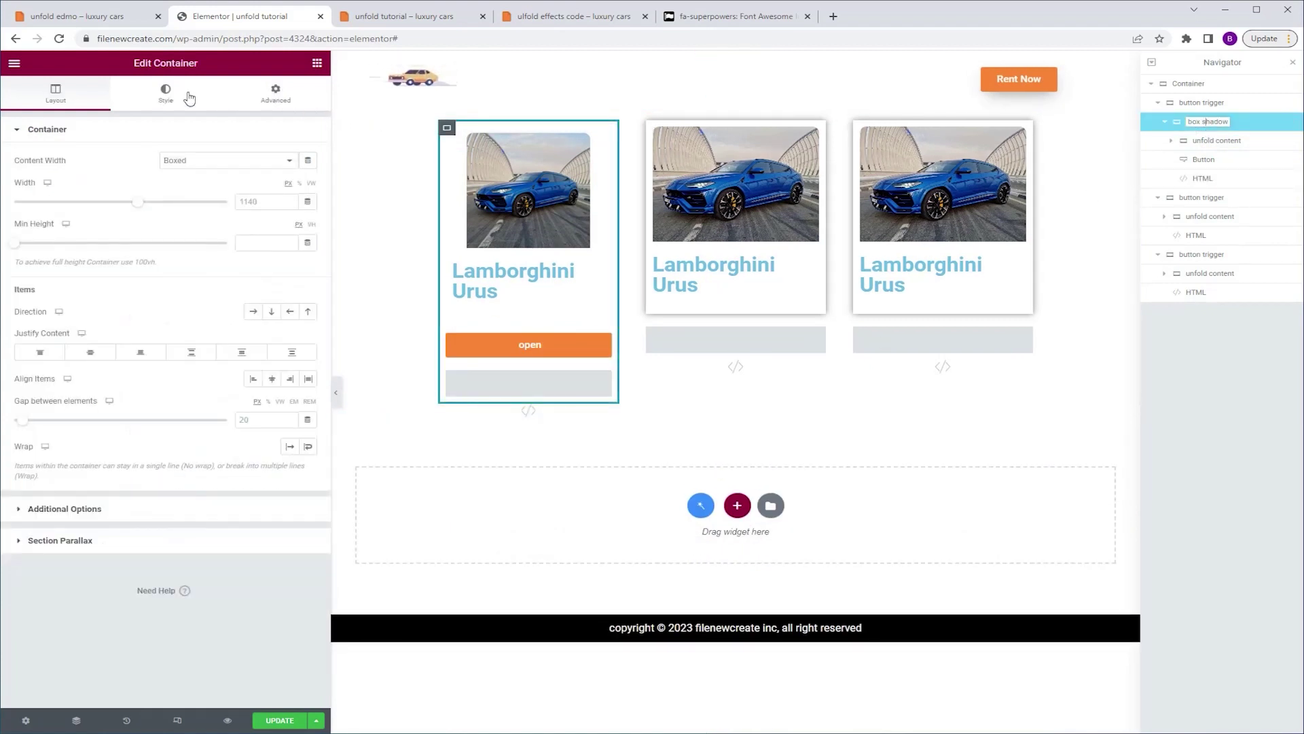
{"action": "left_click", "coordinate": [169, 95]}
{"action": "left_click", "coordinate": [92, 256]}
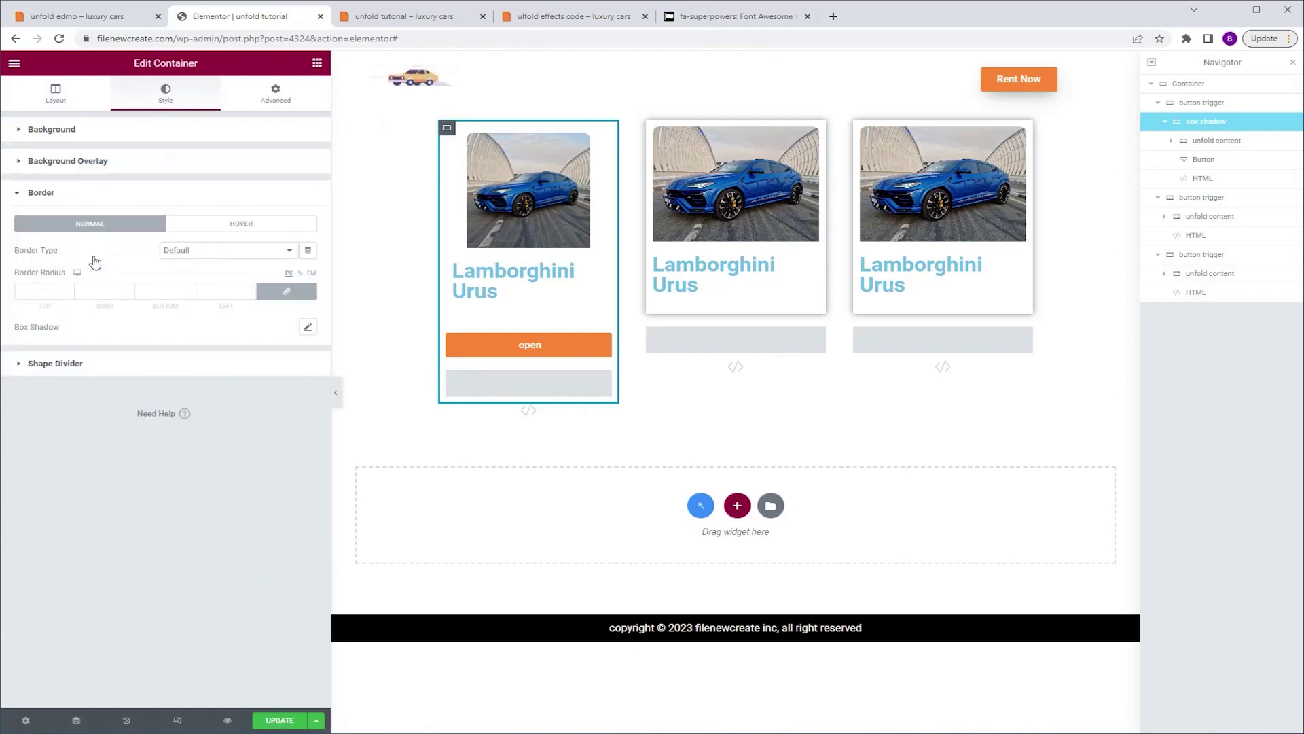
{"action": "left_click", "coordinate": [308, 327]}
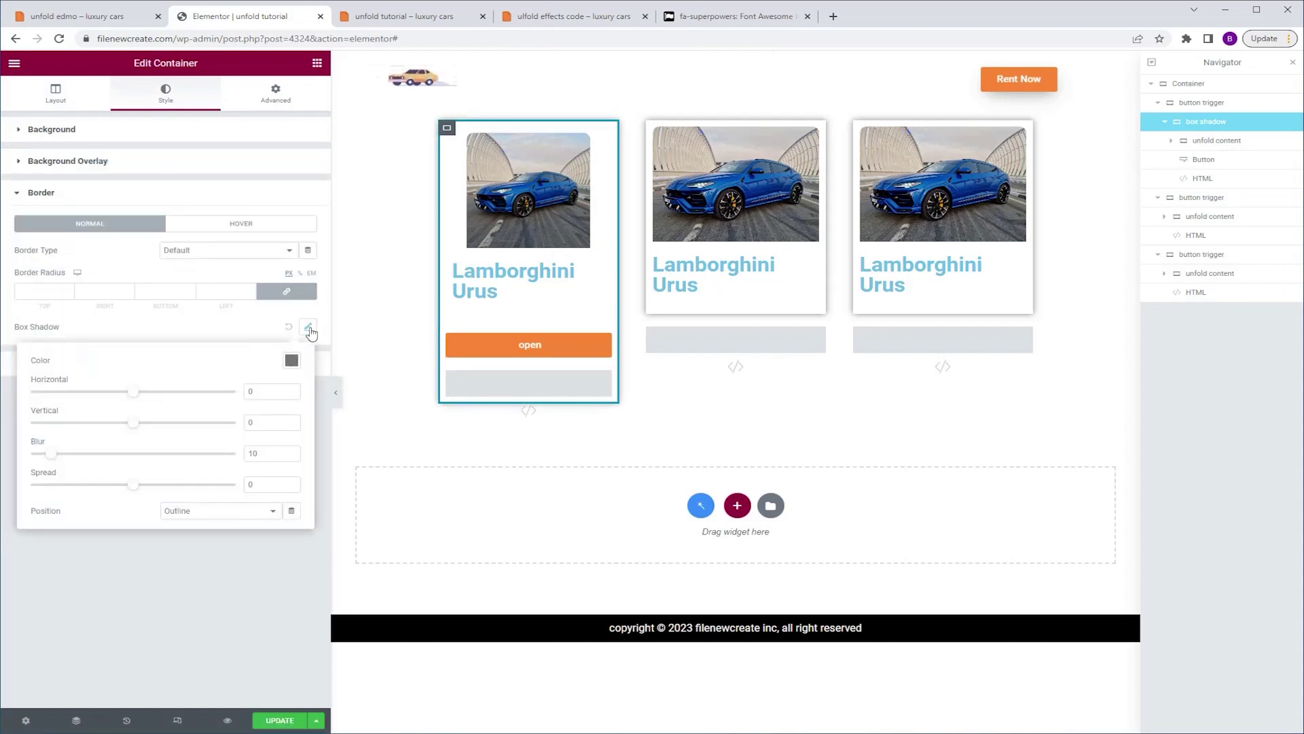
{"action": "left_click", "coordinate": [288, 722]}
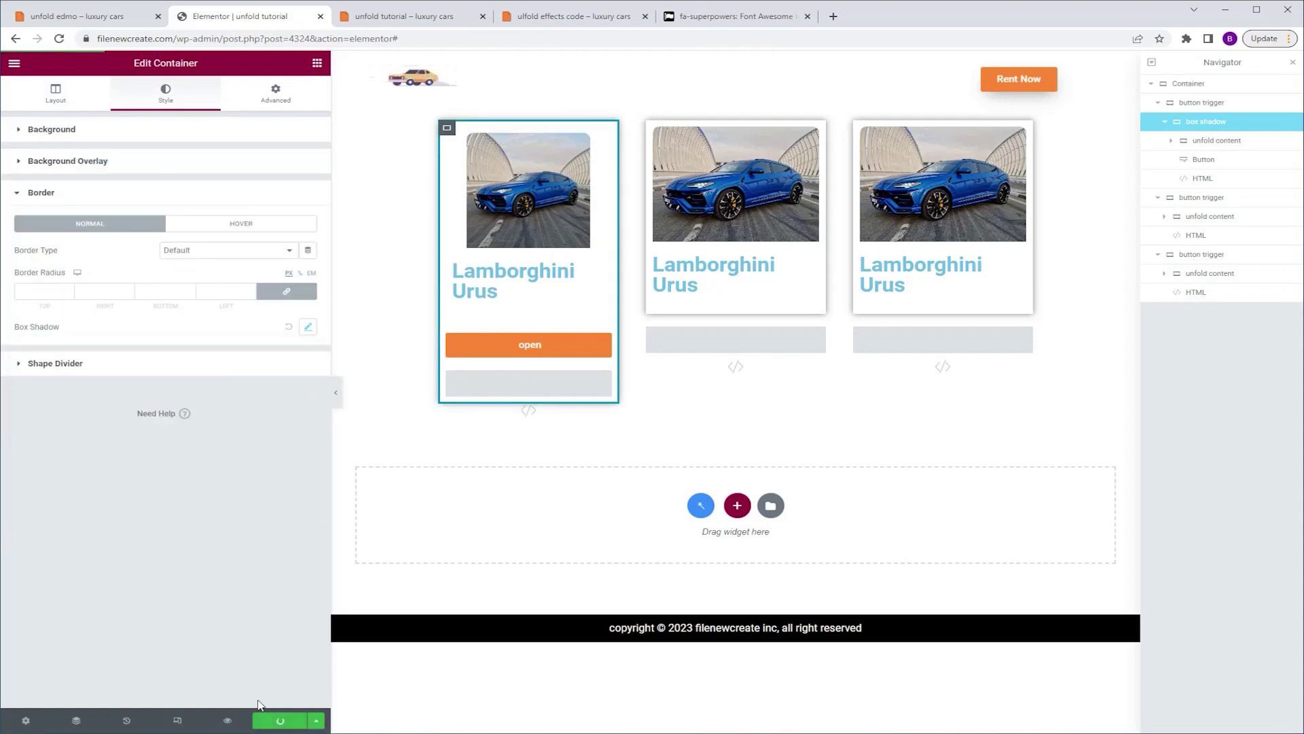
Step: Preview the page and test the unfold effects on the shadowed cards, including the first card's open button
{"action": "left_click", "coordinate": [228, 720]}
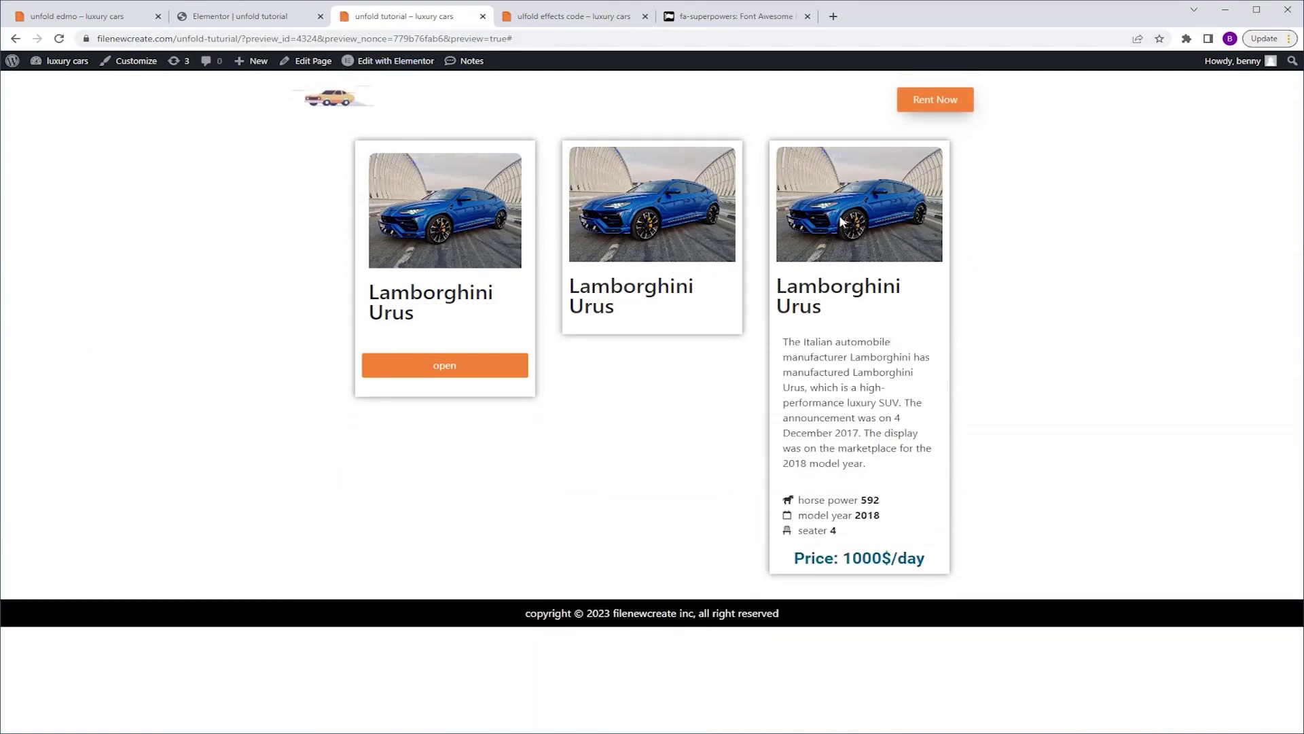
{"action": "left_click", "coordinate": [433, 370]}
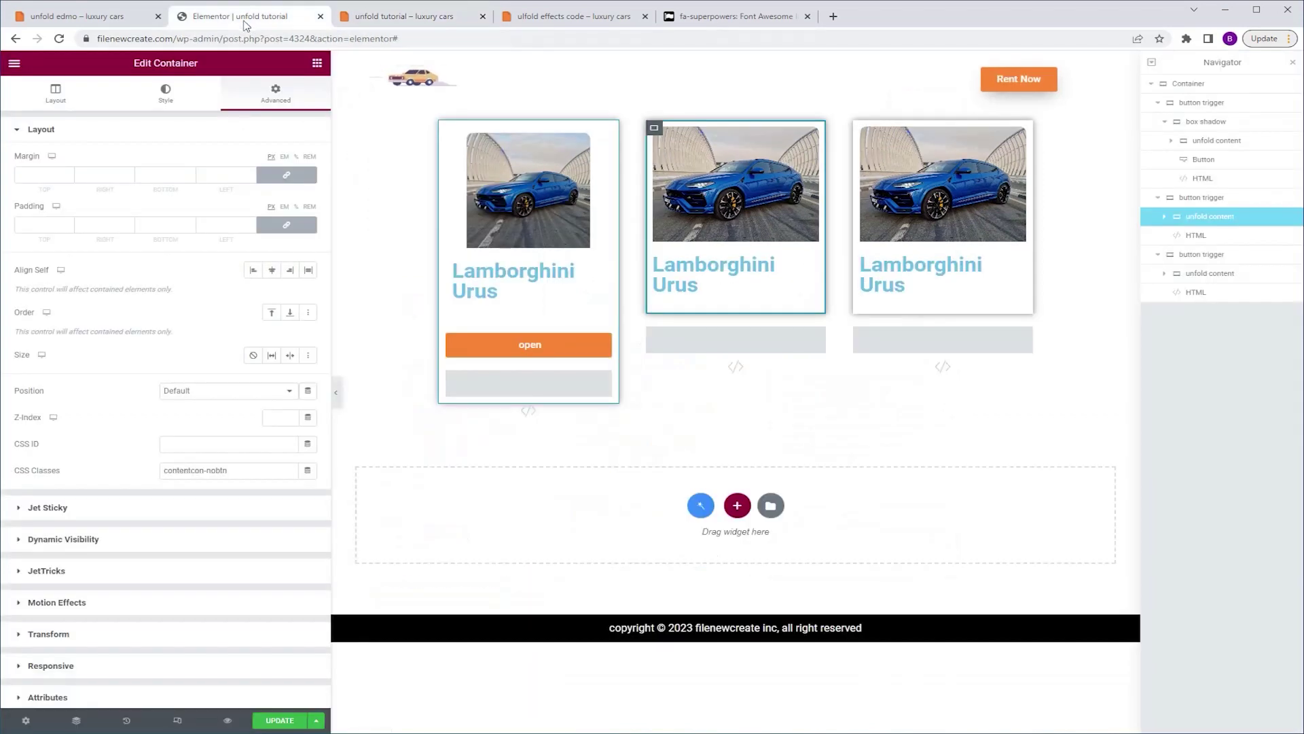
Step: In the Elementor editor, temporarily change the second card's CSS class to contentcon-nobtn1 to reveal its hidden content, and restore contentcon-nobtn
{"action": "left_click", "coordinate": [242, 17]}
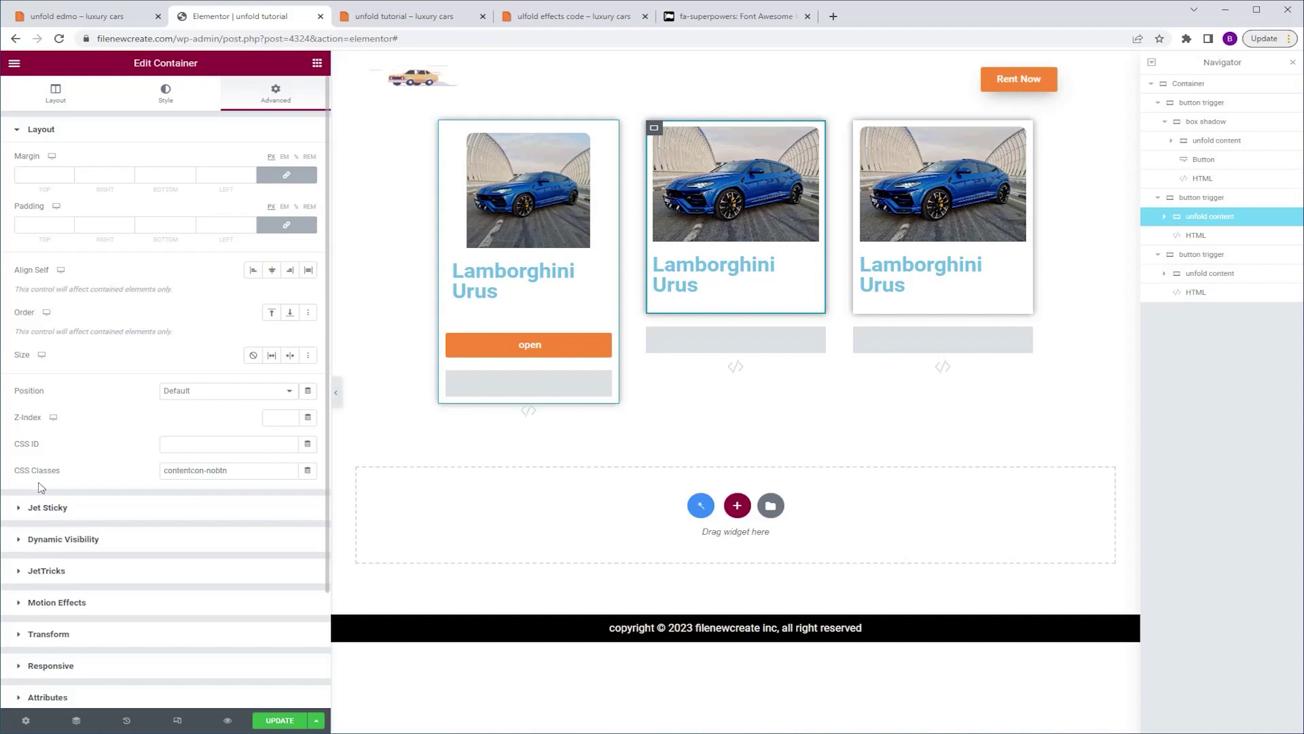
{"action": "left_click", "coordinate": [239, 470]}
{"action": "type", "text": "1"}
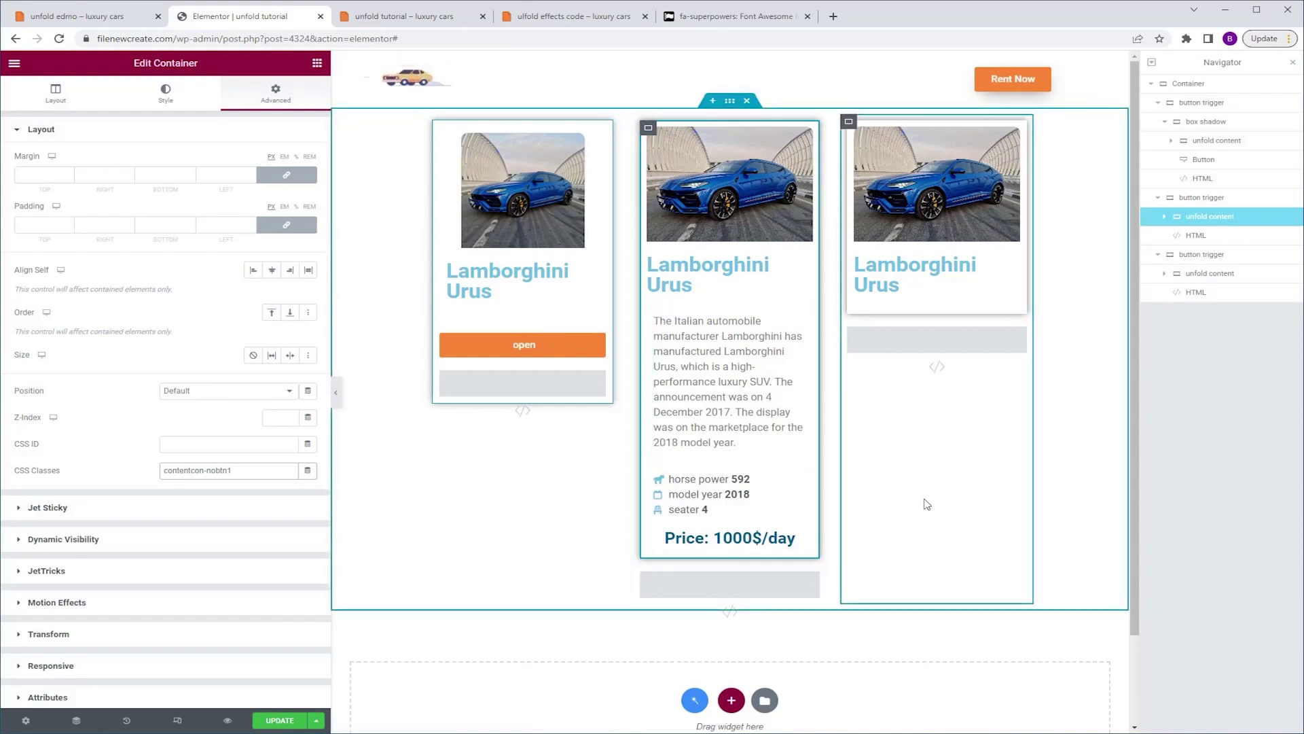
{"action": "key", "text": "BackSpace"}
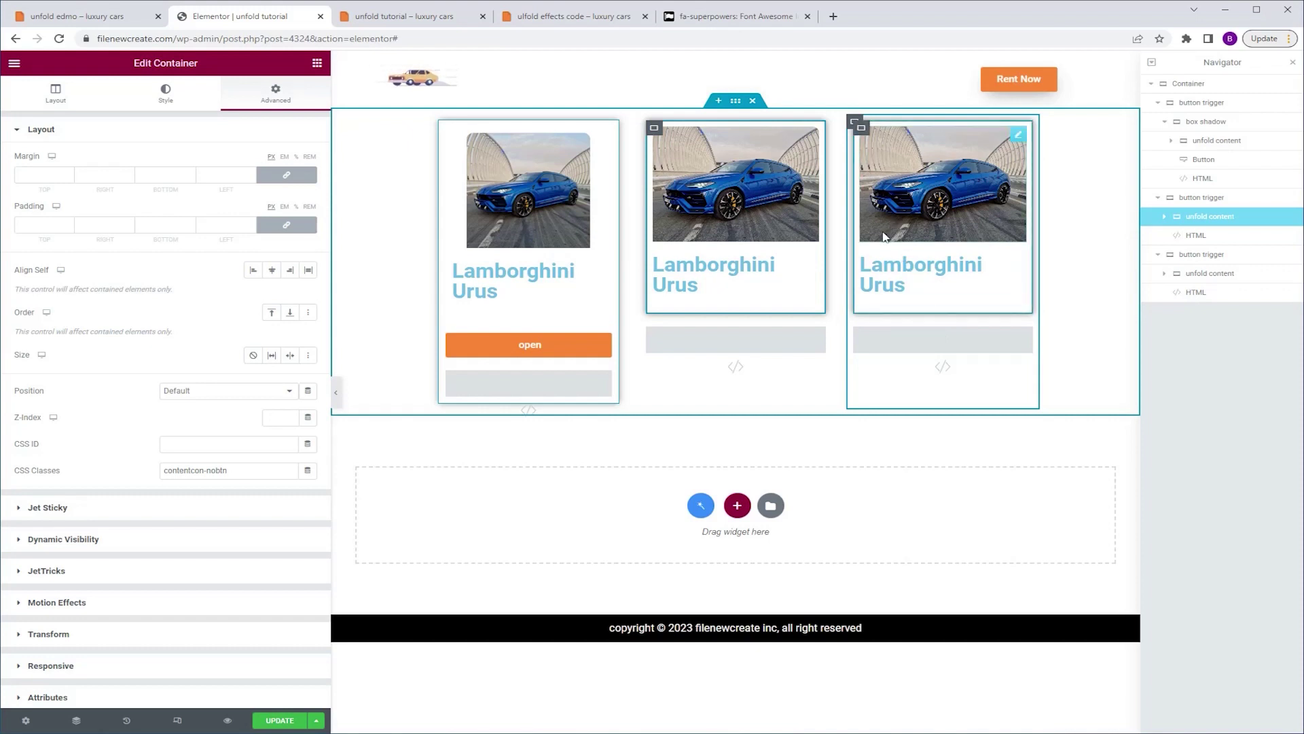
Step: Set the max-height in the third card's hover HTML code to 50px and save the page
{"action": "left_click", "coordinate": [1024, 337]}
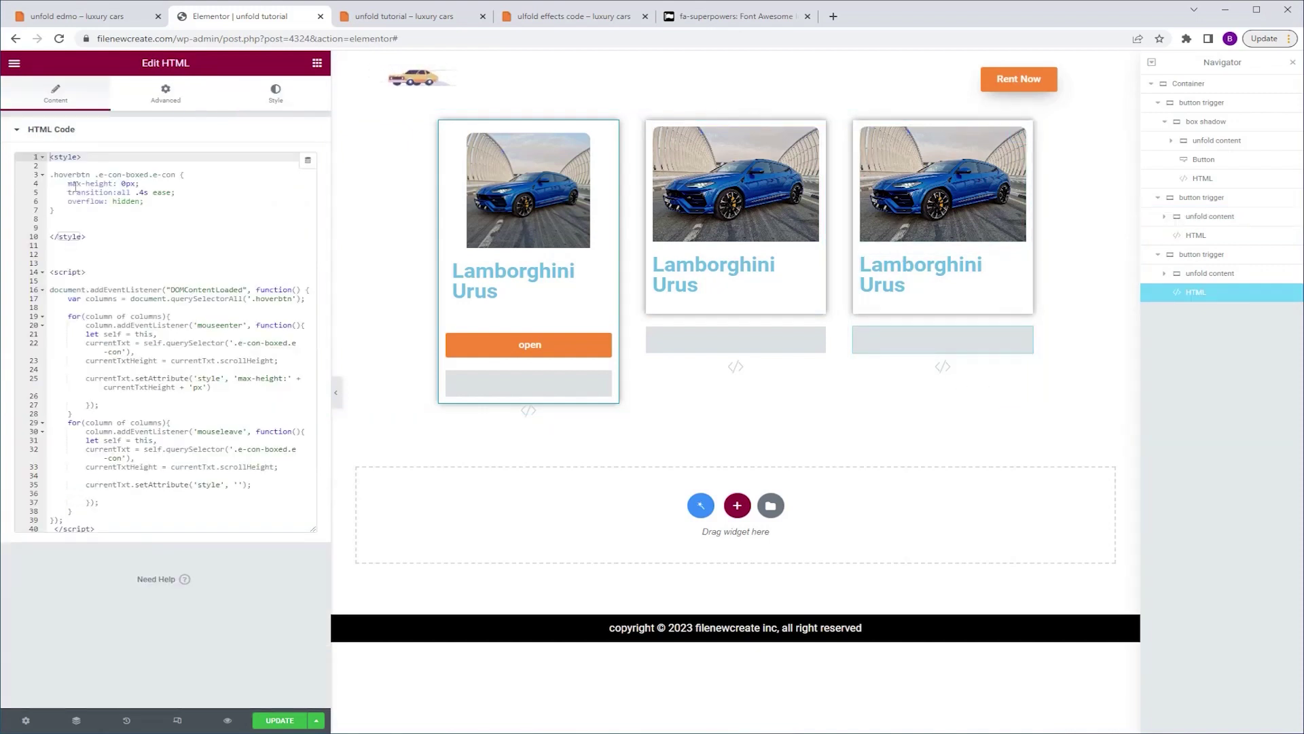
{"action": "left_click", "coordinate": [122, 183]}
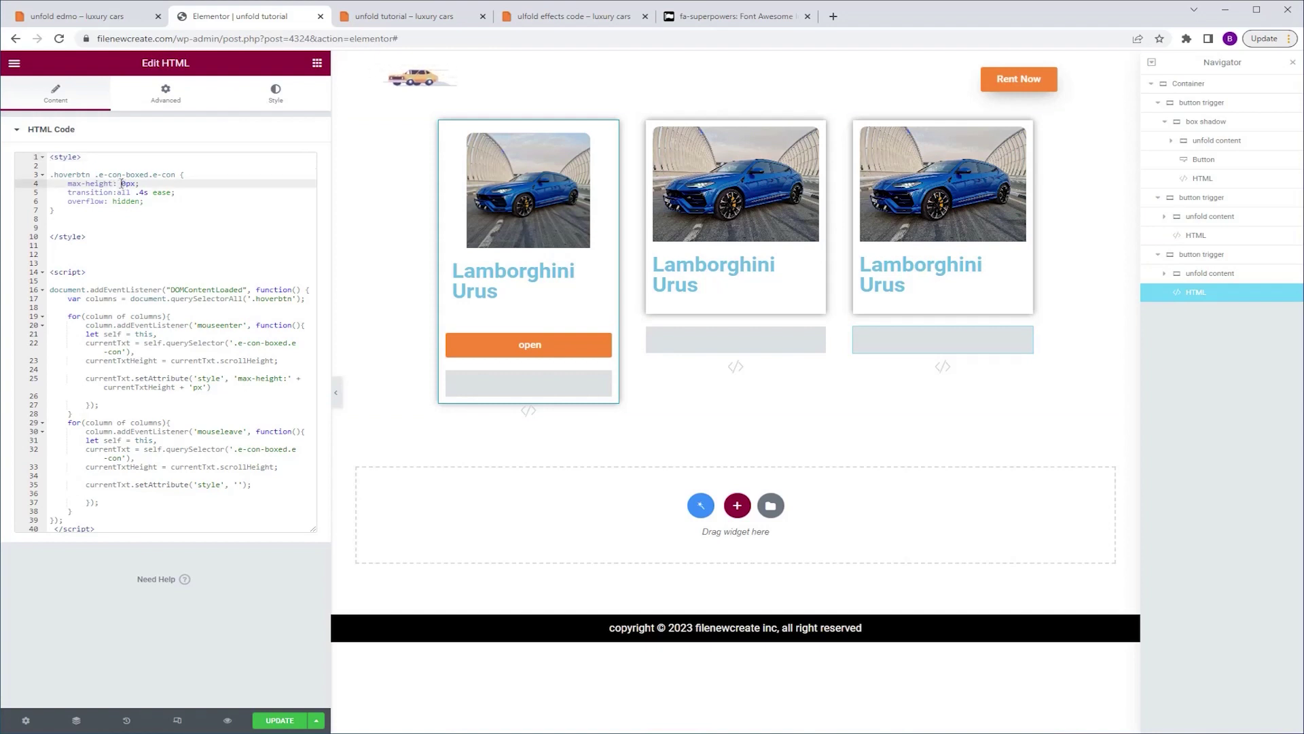
{"action": "type", "text": "5"}
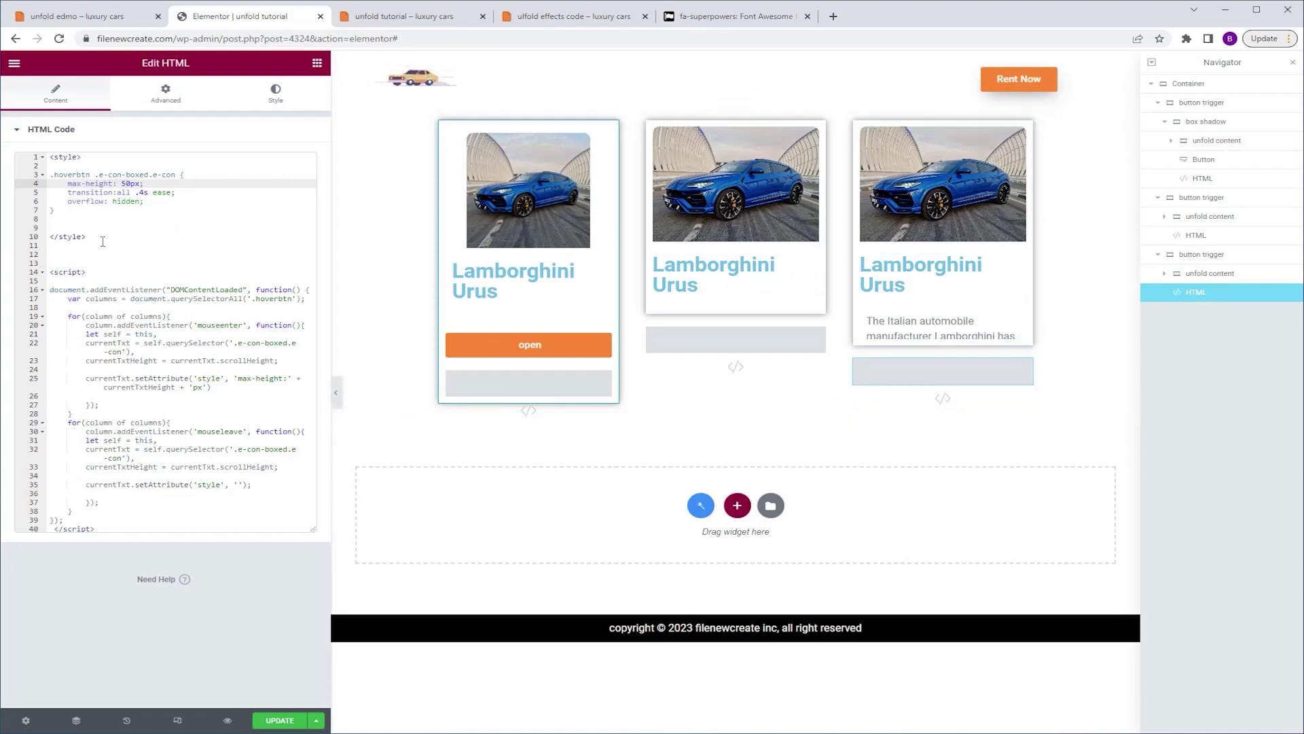
{"action": "left_click", "coordinate": [279, 721]}
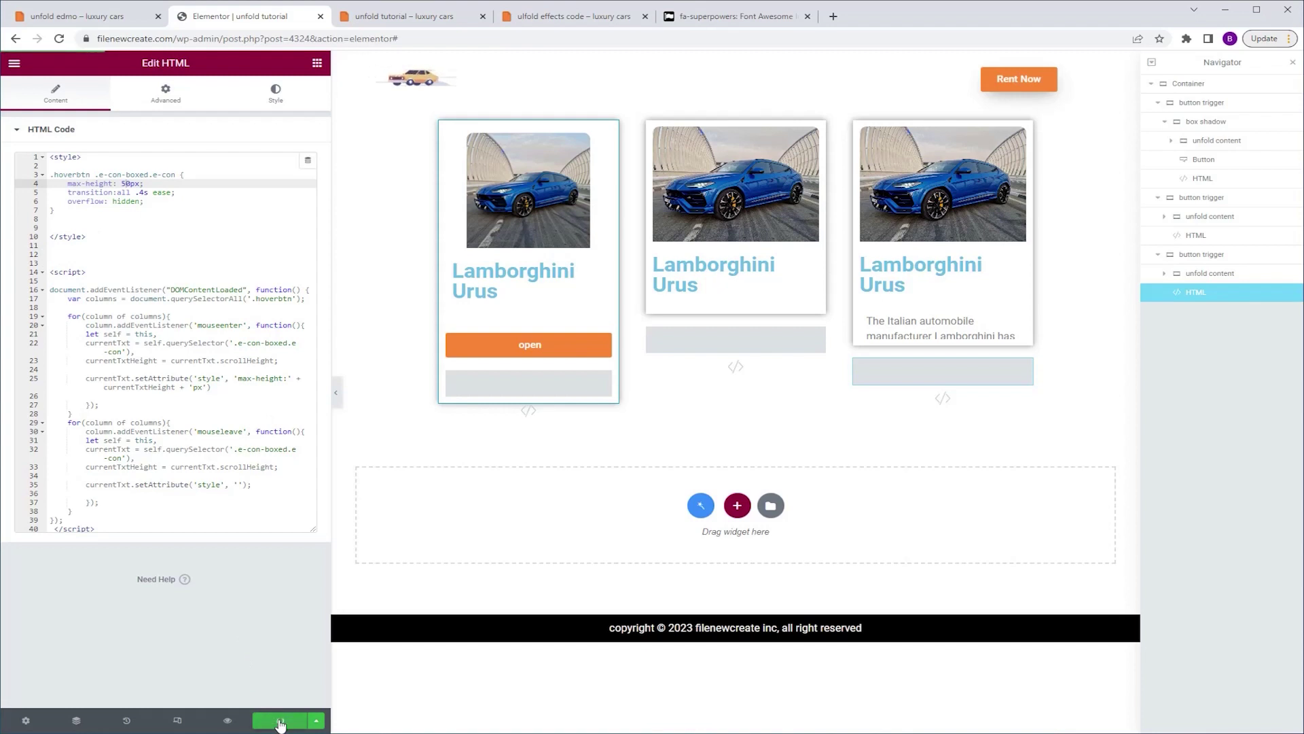
Step: Preview the page and test the third card's hover unfold, the second card's unfold and the first card's open button
{"action": "left_click", "coordinate": [229, 721]}
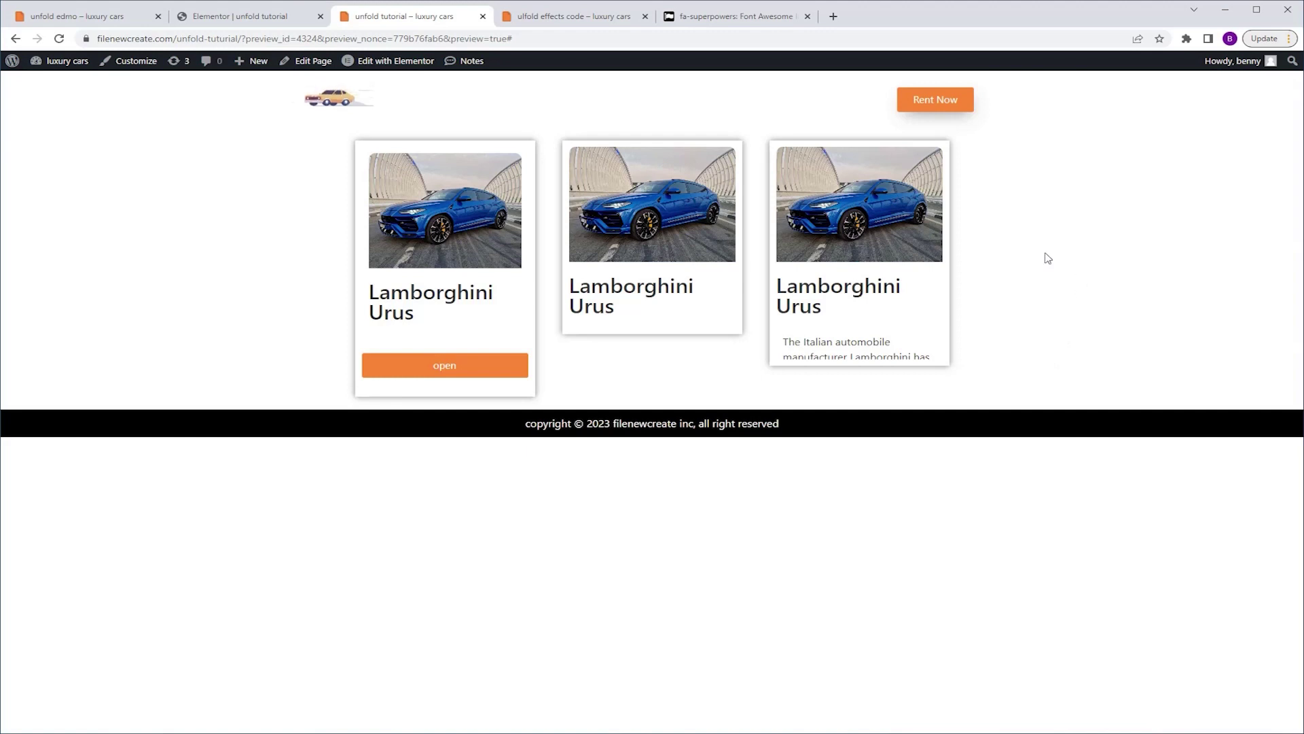
{"action": "mouse_move", "coordinate": [888, 297]}
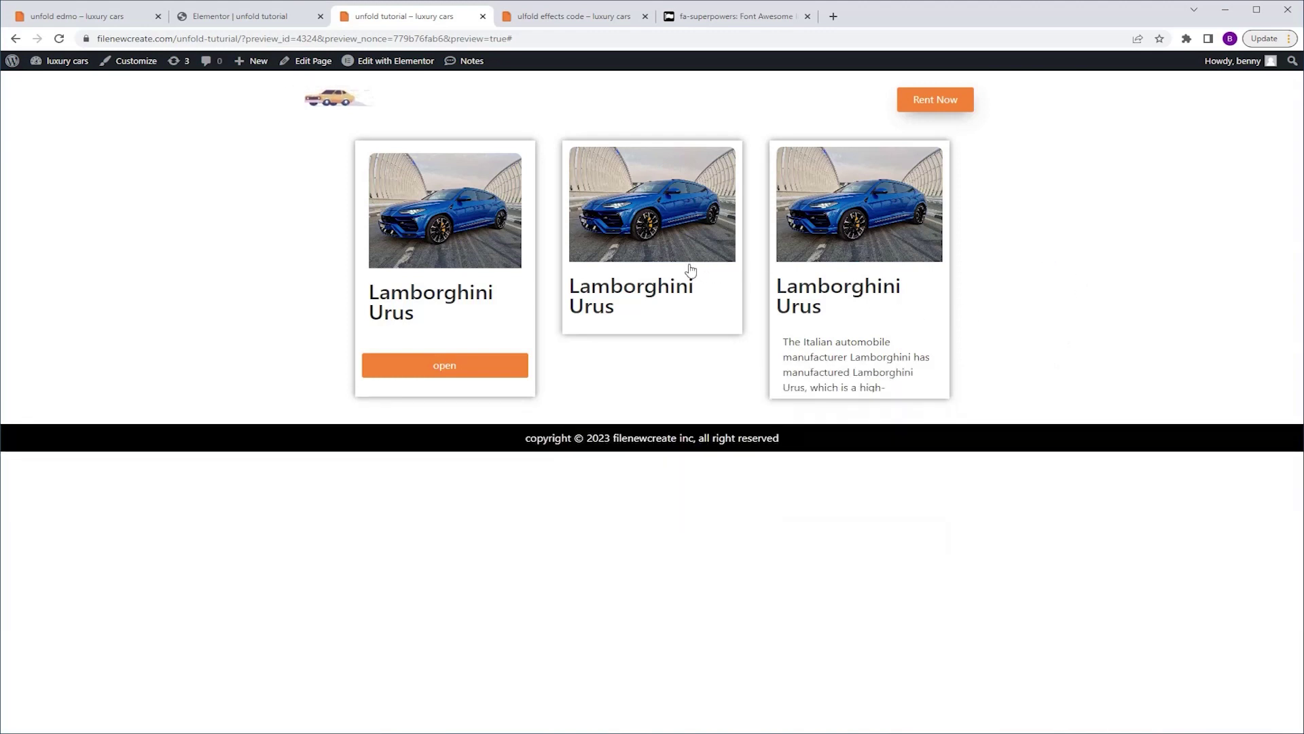
{"action": "mouse_move", "coordinate": [571, 282]}
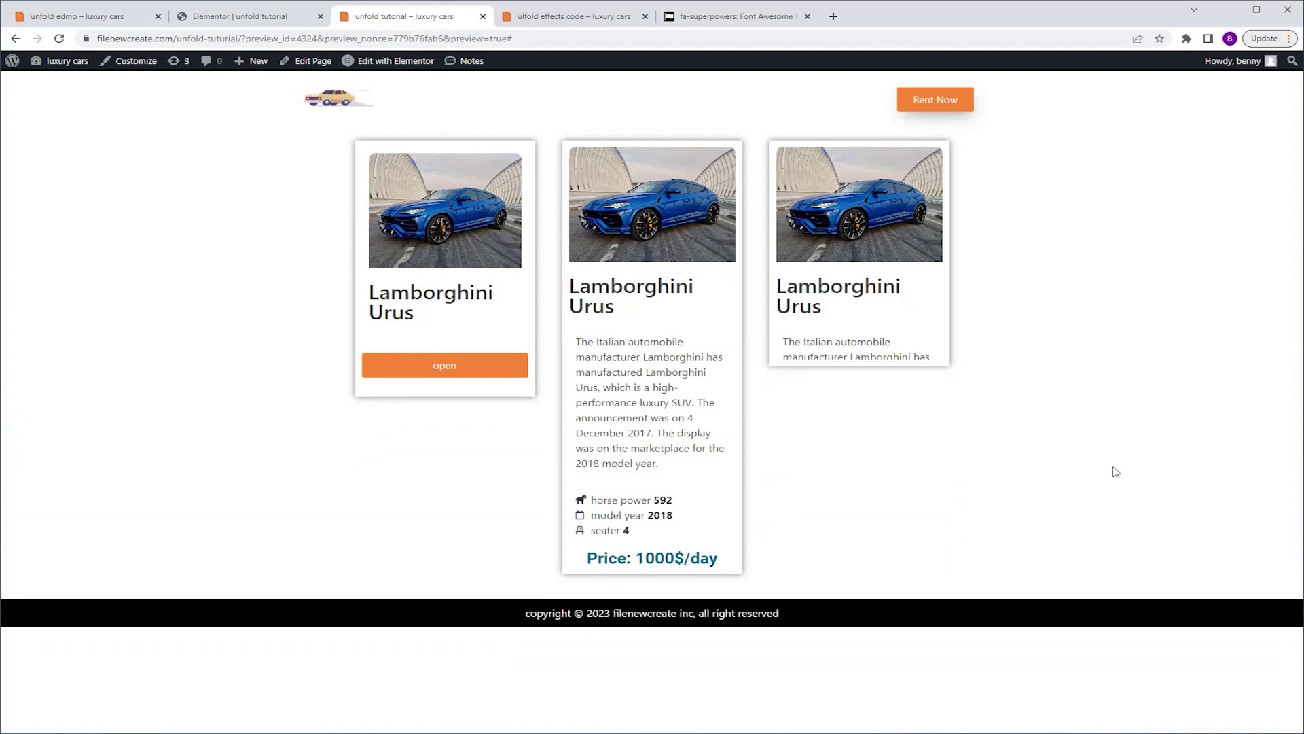
{"action": "left_click", "coordinate": [468, 370]}
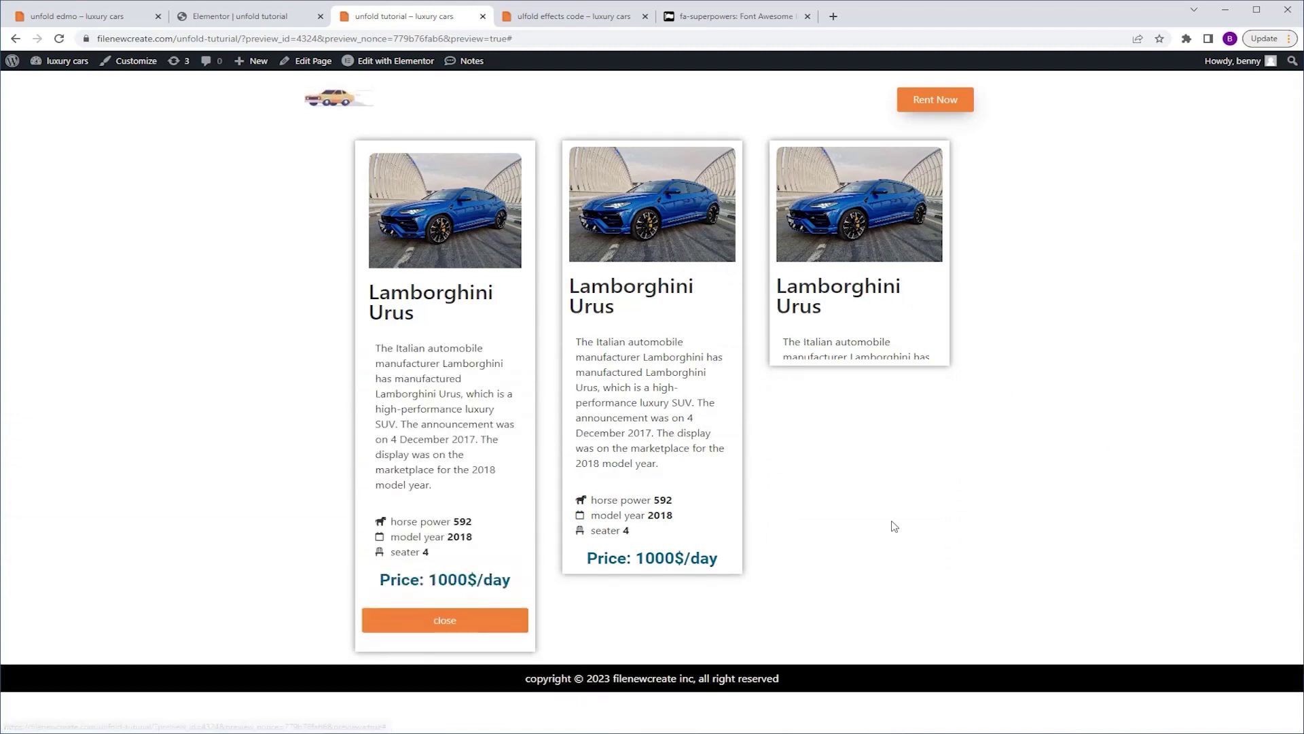
{"action": "mouse_move", "coordinate": [883, 238]}
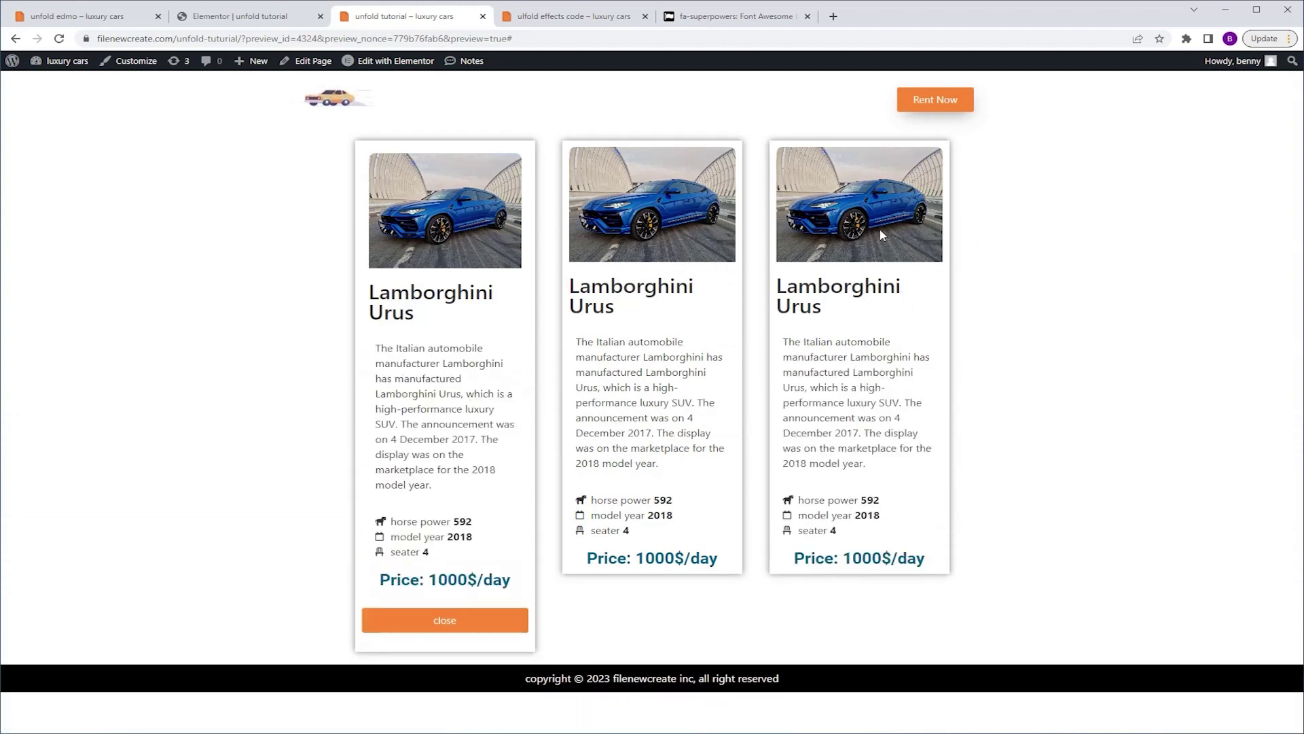